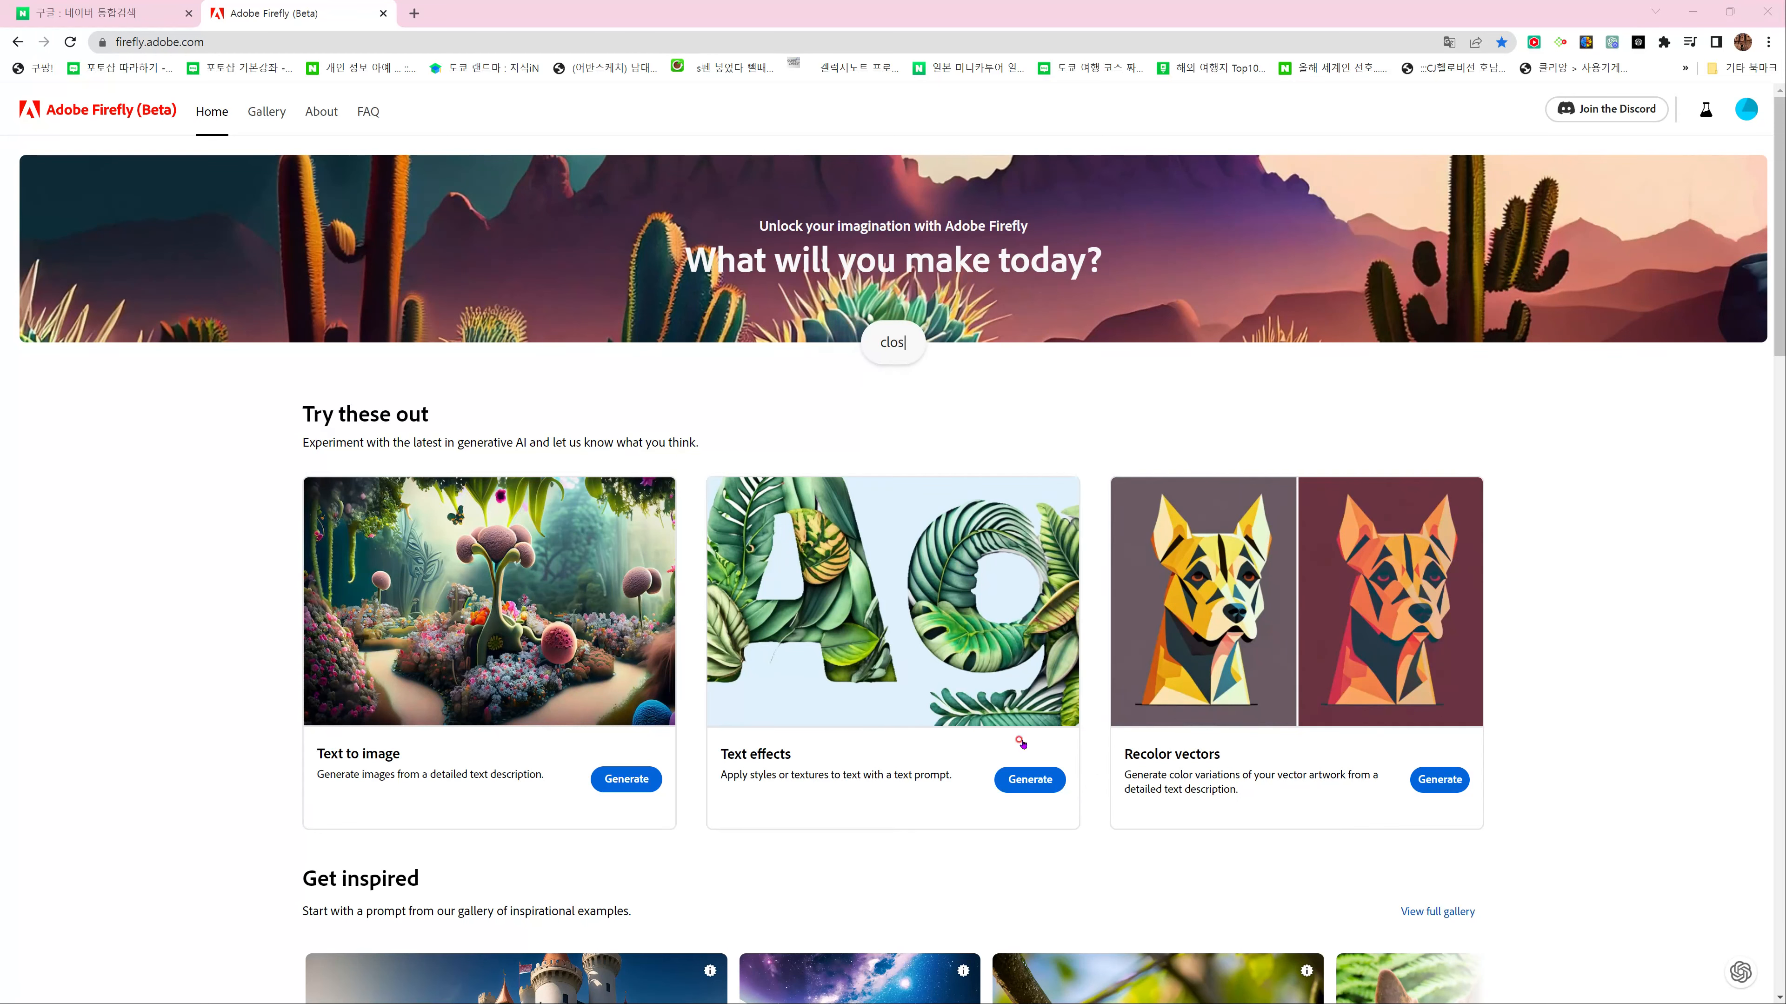
Open the Text effects generator from the Firefly home page
{"action": "scroll", "coordinate": [970, 675], "scroll_direction": "down", "scroll_amount": 2}
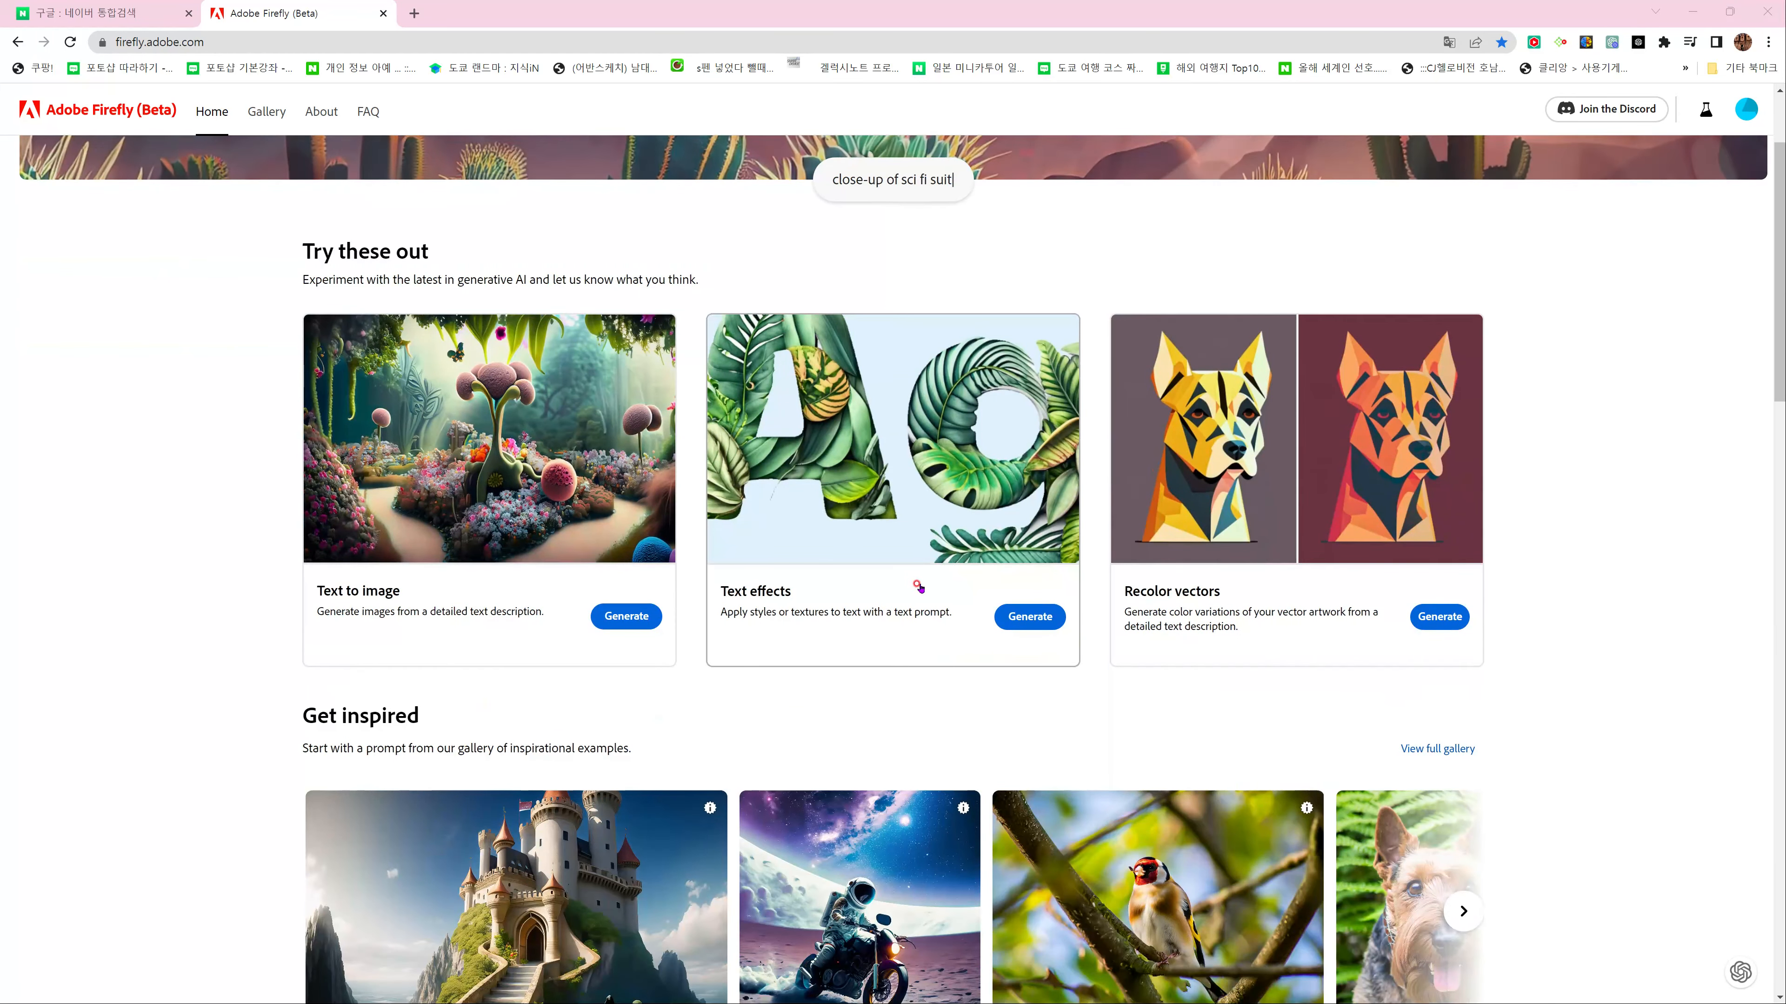
{"action": "left_click", "coordinate": [873, 470]}
{"action": "scroll", "coordinate": [966, 402], "scroll_direction": "up", "scroll_amount": 2}
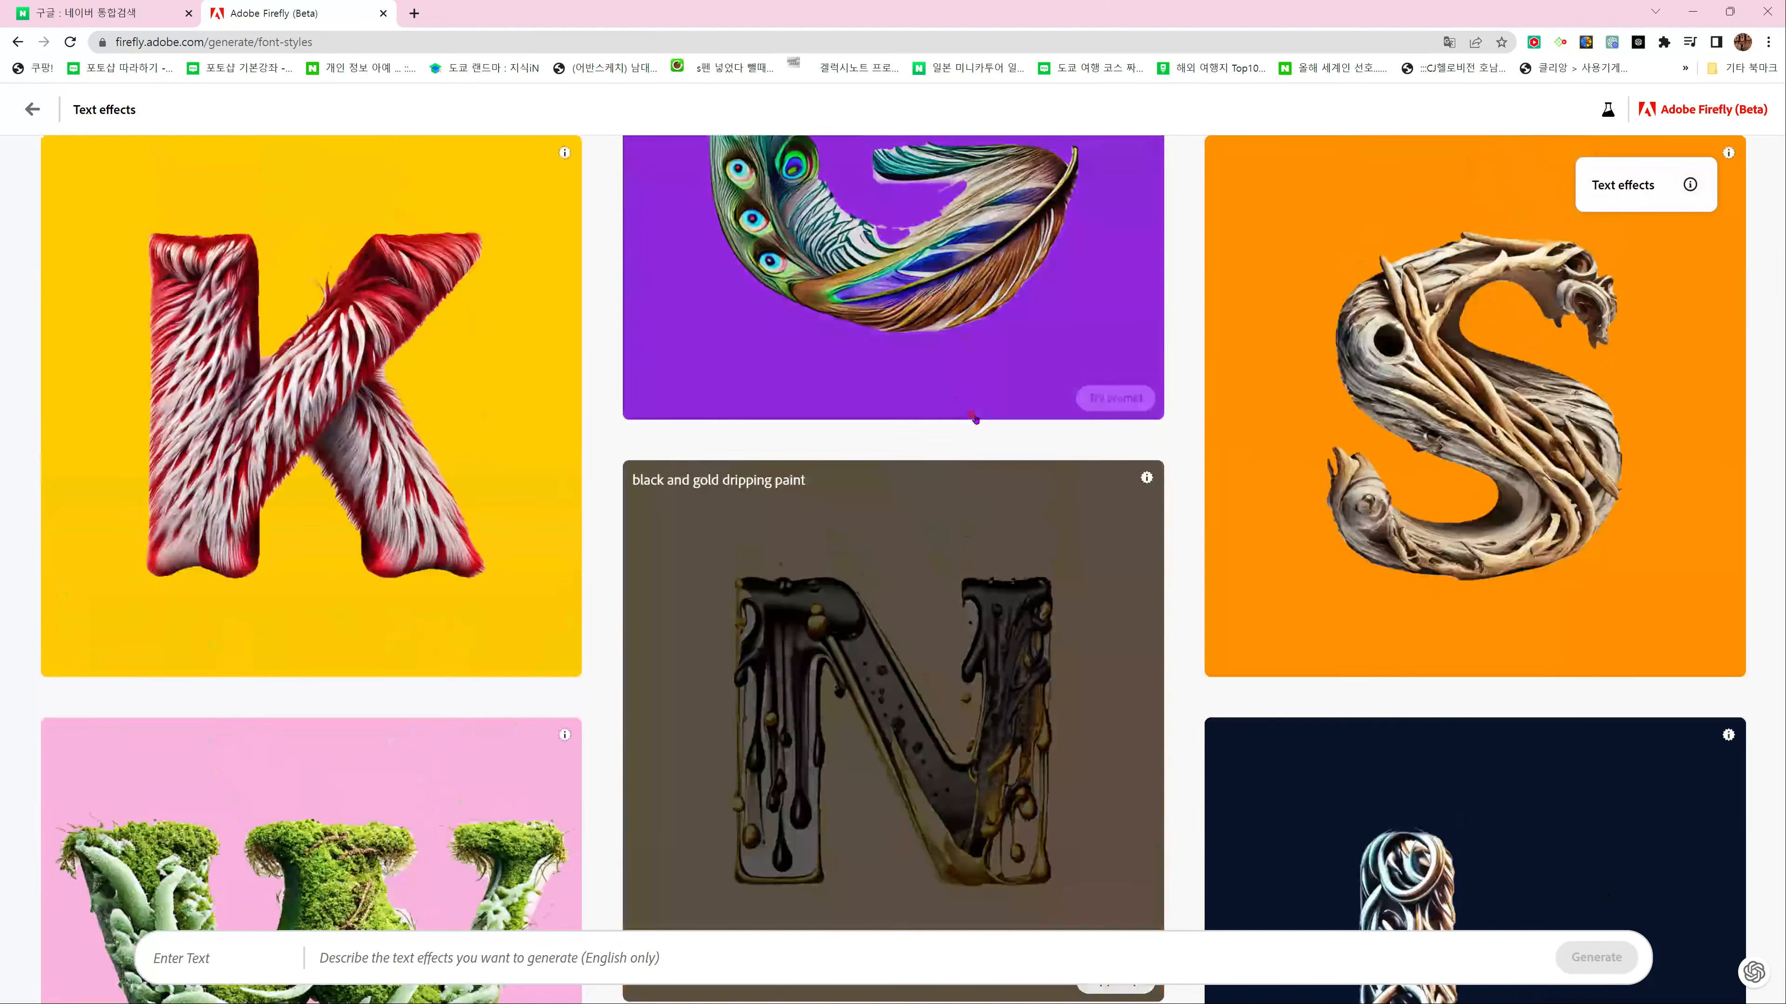
Find the cheese popcorn sample in the Text effects gallery and try its prompt
{"action": "scroll", "coordinate": [1012, 439], "scroll_direction": "down", "scroll_amount": 7}
{"action": "scroll", "coordinate": [1003, 444], "scroll_direction": "down", "scroll_amount": 6}
{"action": "scroll", "coordinate": [928, 586], "scroll_direction": "up", "scroll_amount": 2}
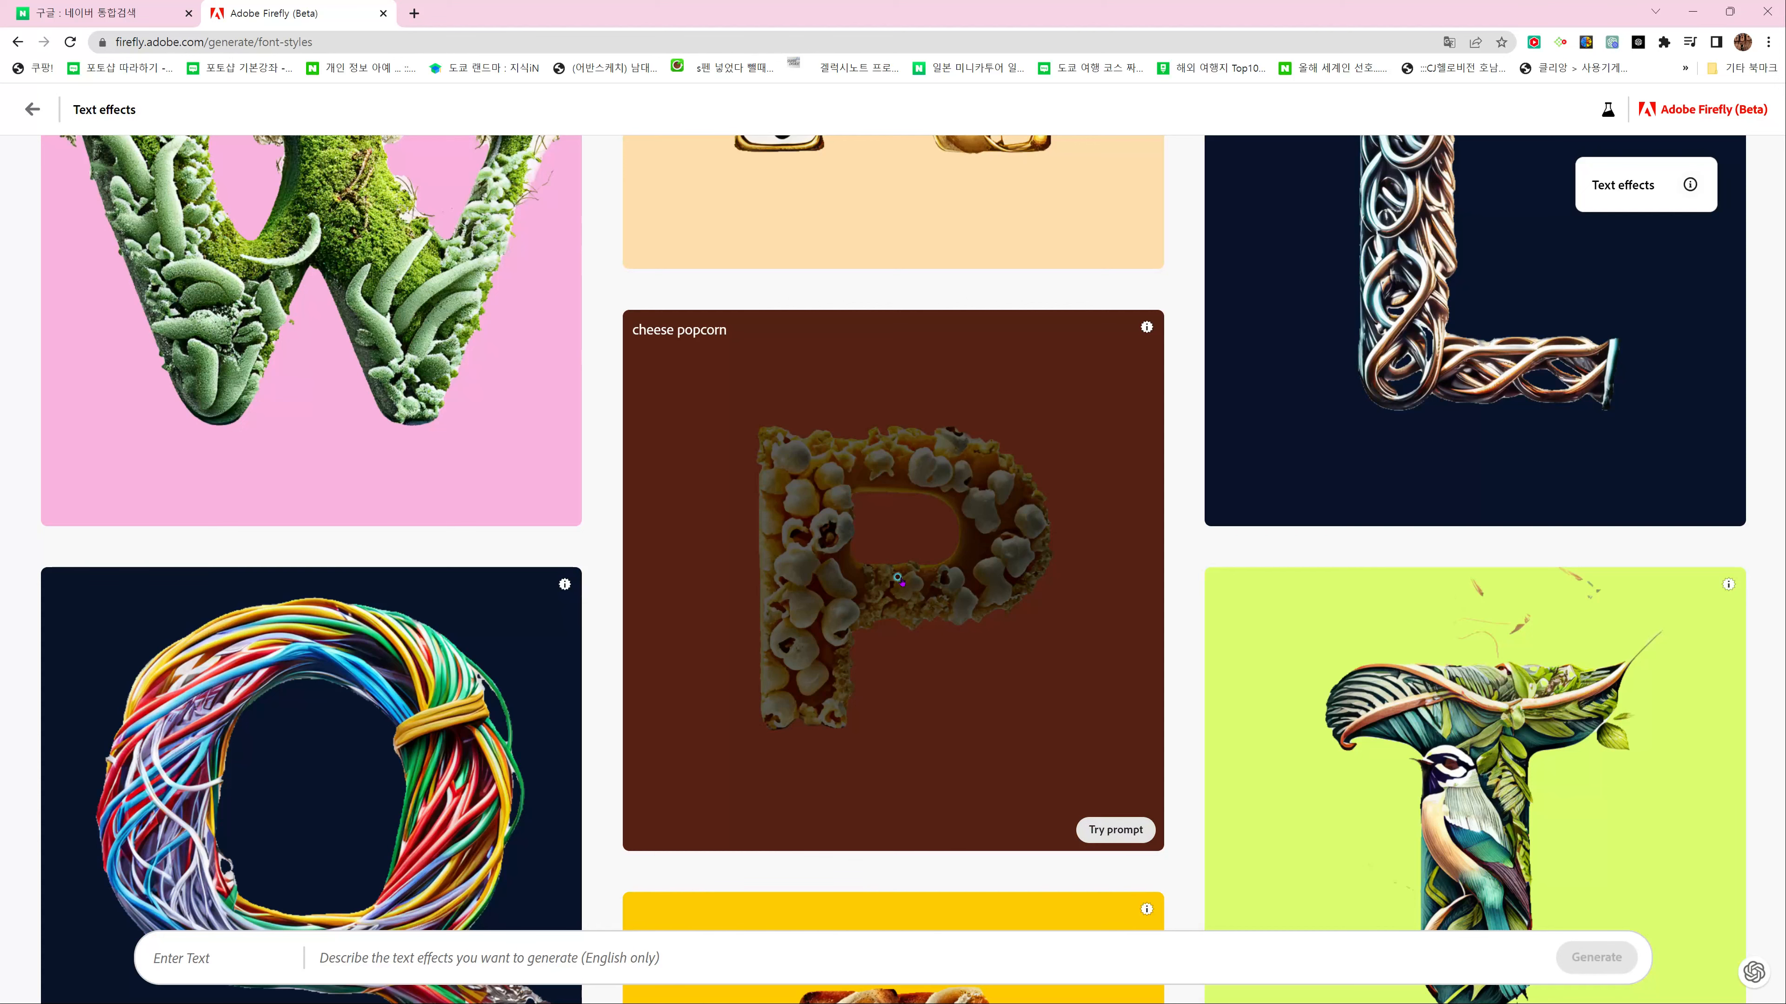
{"action": "left_click", "coordinate": [1108, 828]}
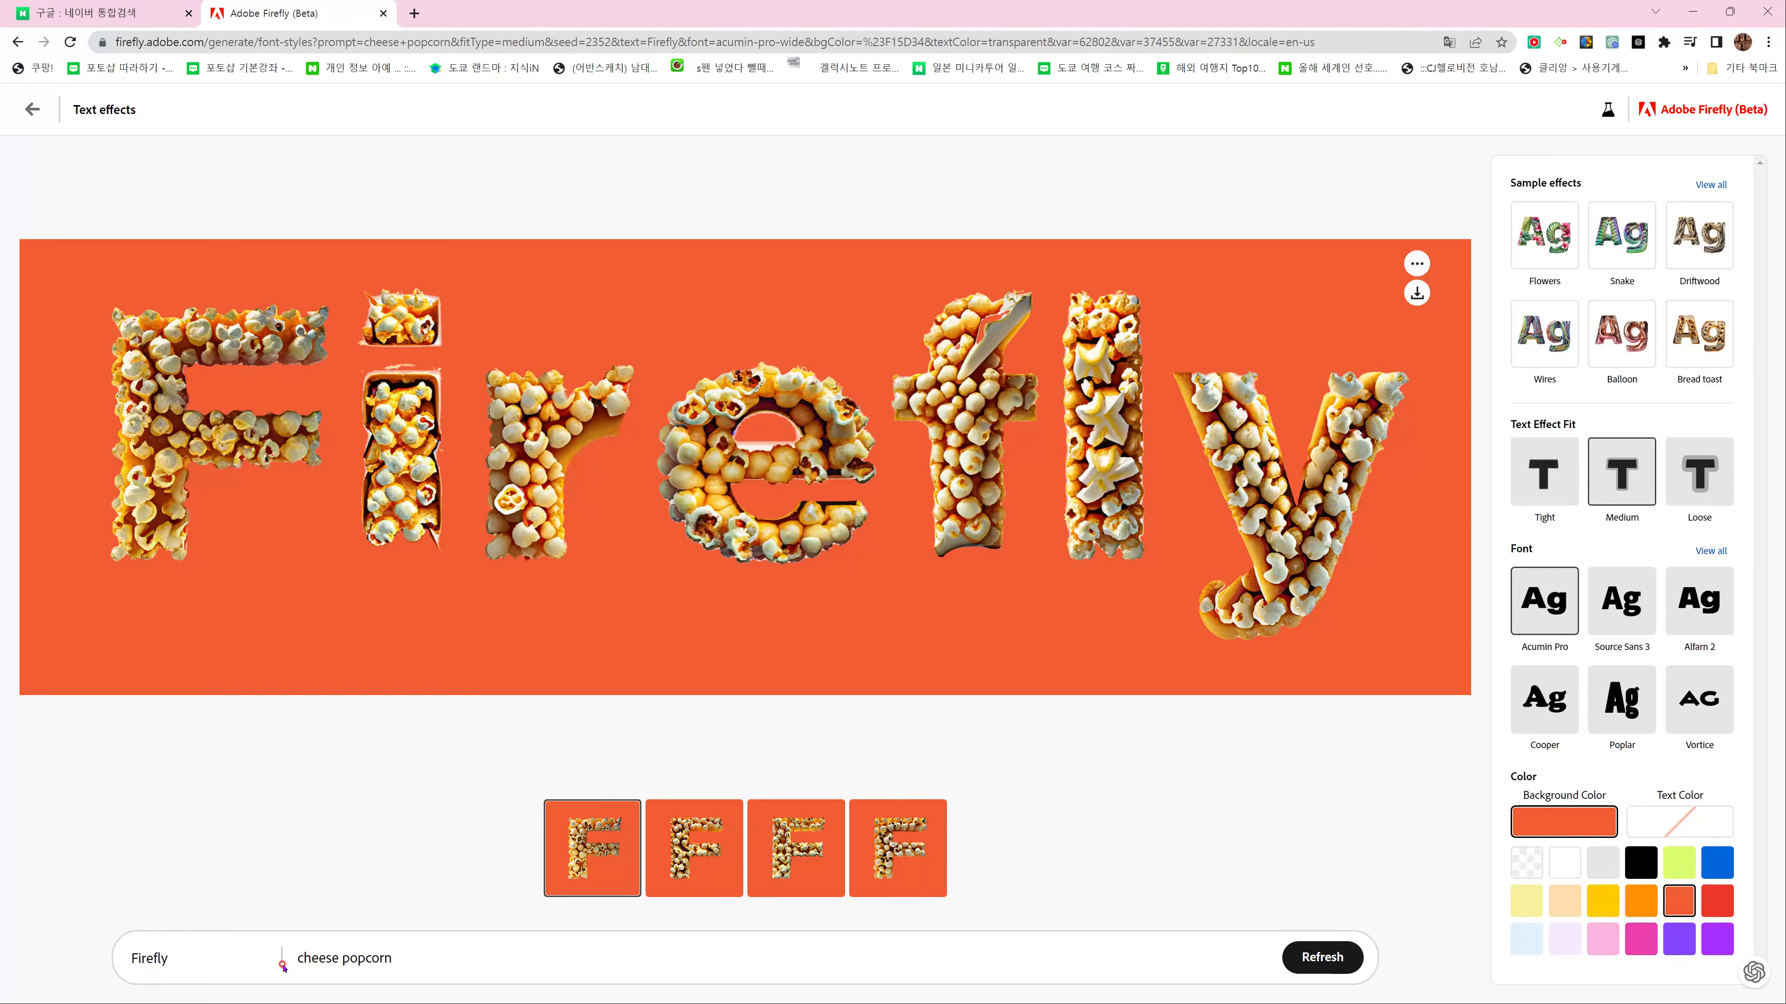
{"action": "mouse_move", "coordinate": [476, 630]}
{"action": "mouse_move", "coordinate": [564, 676]}
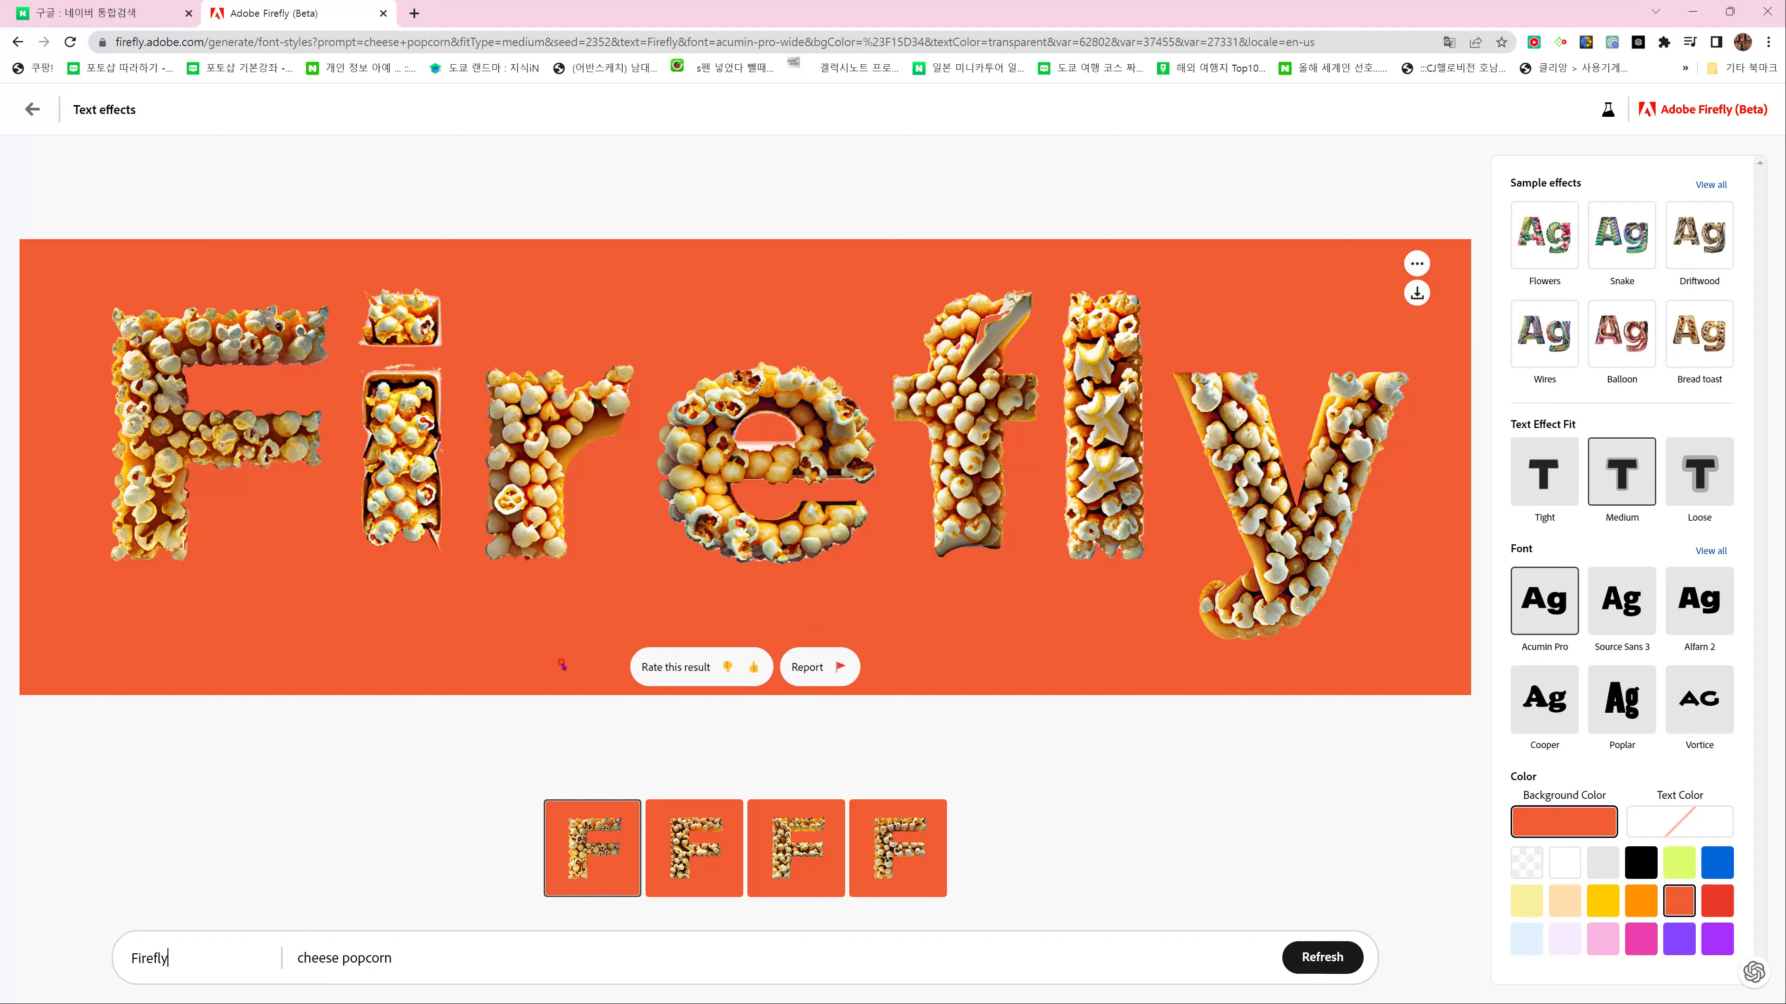
{"action": "left_click", "coordinate": [168, 958]}
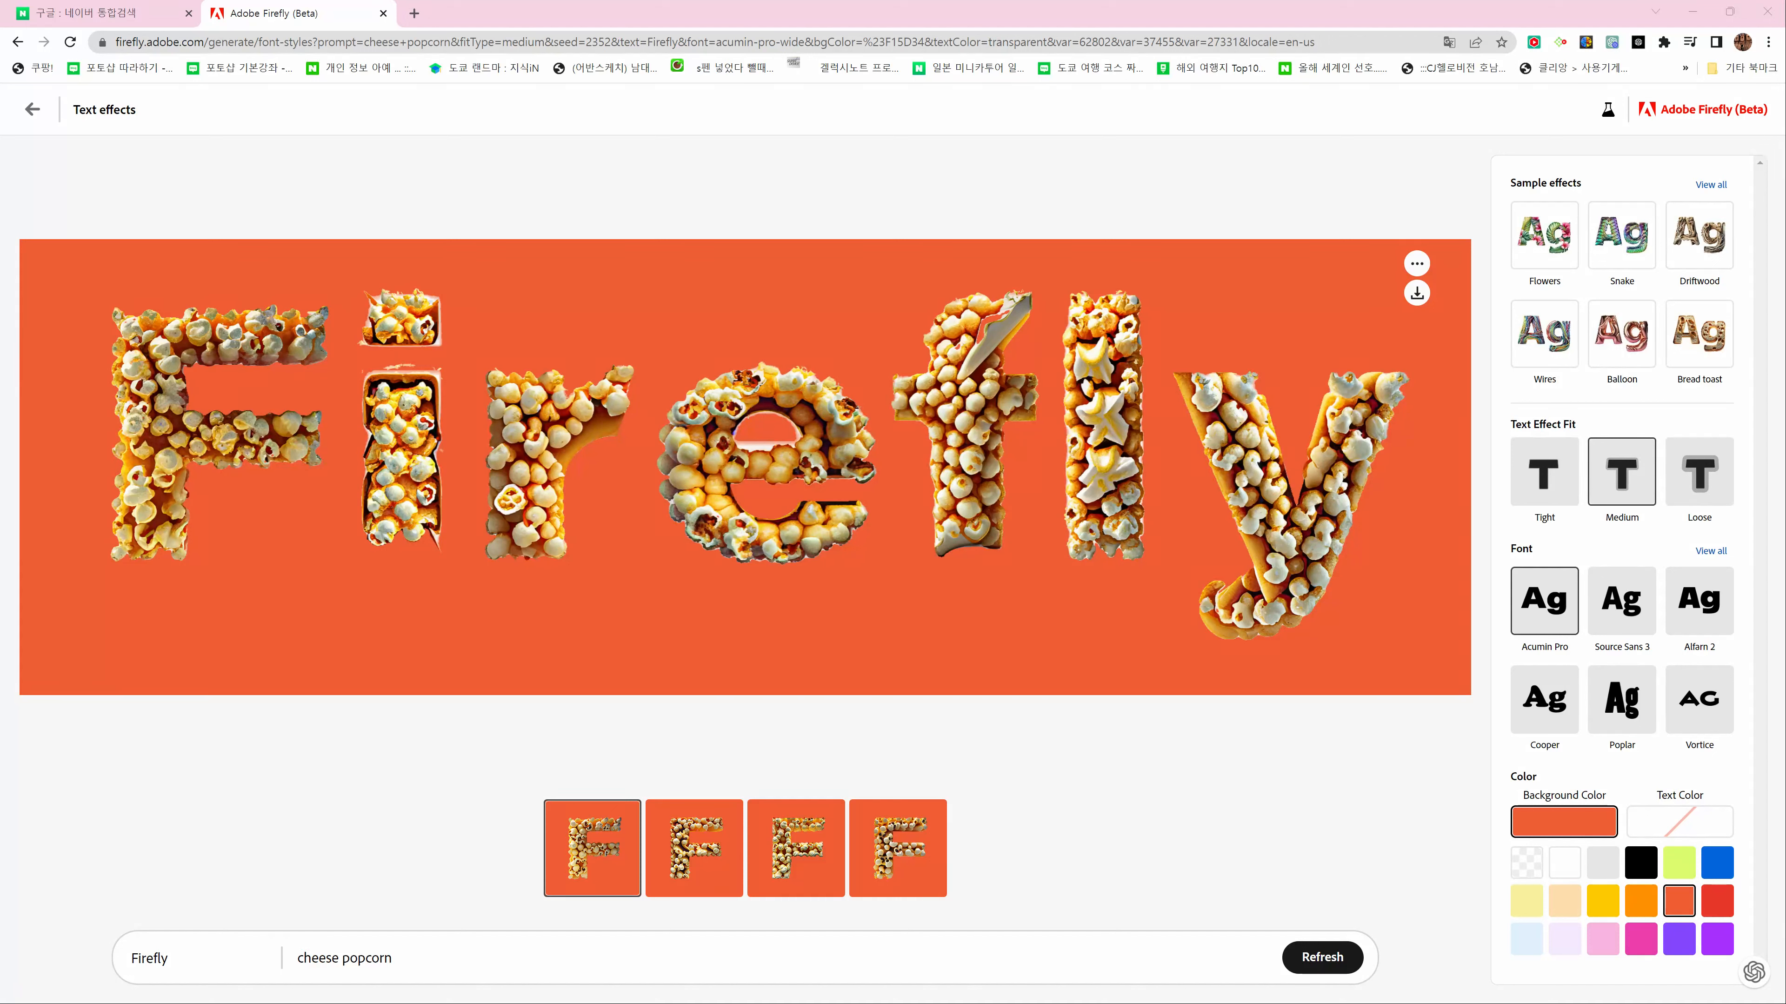
{"action": "mouse_move", "coordinate": [188, 979]}
{"action": "left_mouse_down"}
{"action": "mouse_move", "coordinate": [137, 995]}
{"action": "mouse_move", "coordinate": [124, 922]}
{"action": "mouse_move", "coordinate": [183, 909]}
{"action": "mouse_move", "coordinate": [175, 987]}
{"action": "left_mouse_up"}
{"action": "mouse_move", "coordinate": [330, 612]}
{"action": "left_mouse_down"}
{"action": "mouse_move", "coordinate": [292, 658]}
{"action": "mouse_move", "coordinate": [175, 915]}
{"action": "left_mouse_up"}
{"action": "mouse_move", "coordinate": [205, 733]}
{"action": "left_mouse_down"}
{"action": "mouse_move", "coordinate": [266, 696]}
{"action": "mouse_move", "coordinate": [285, 751]}
{"action": "left_mouse_up"}
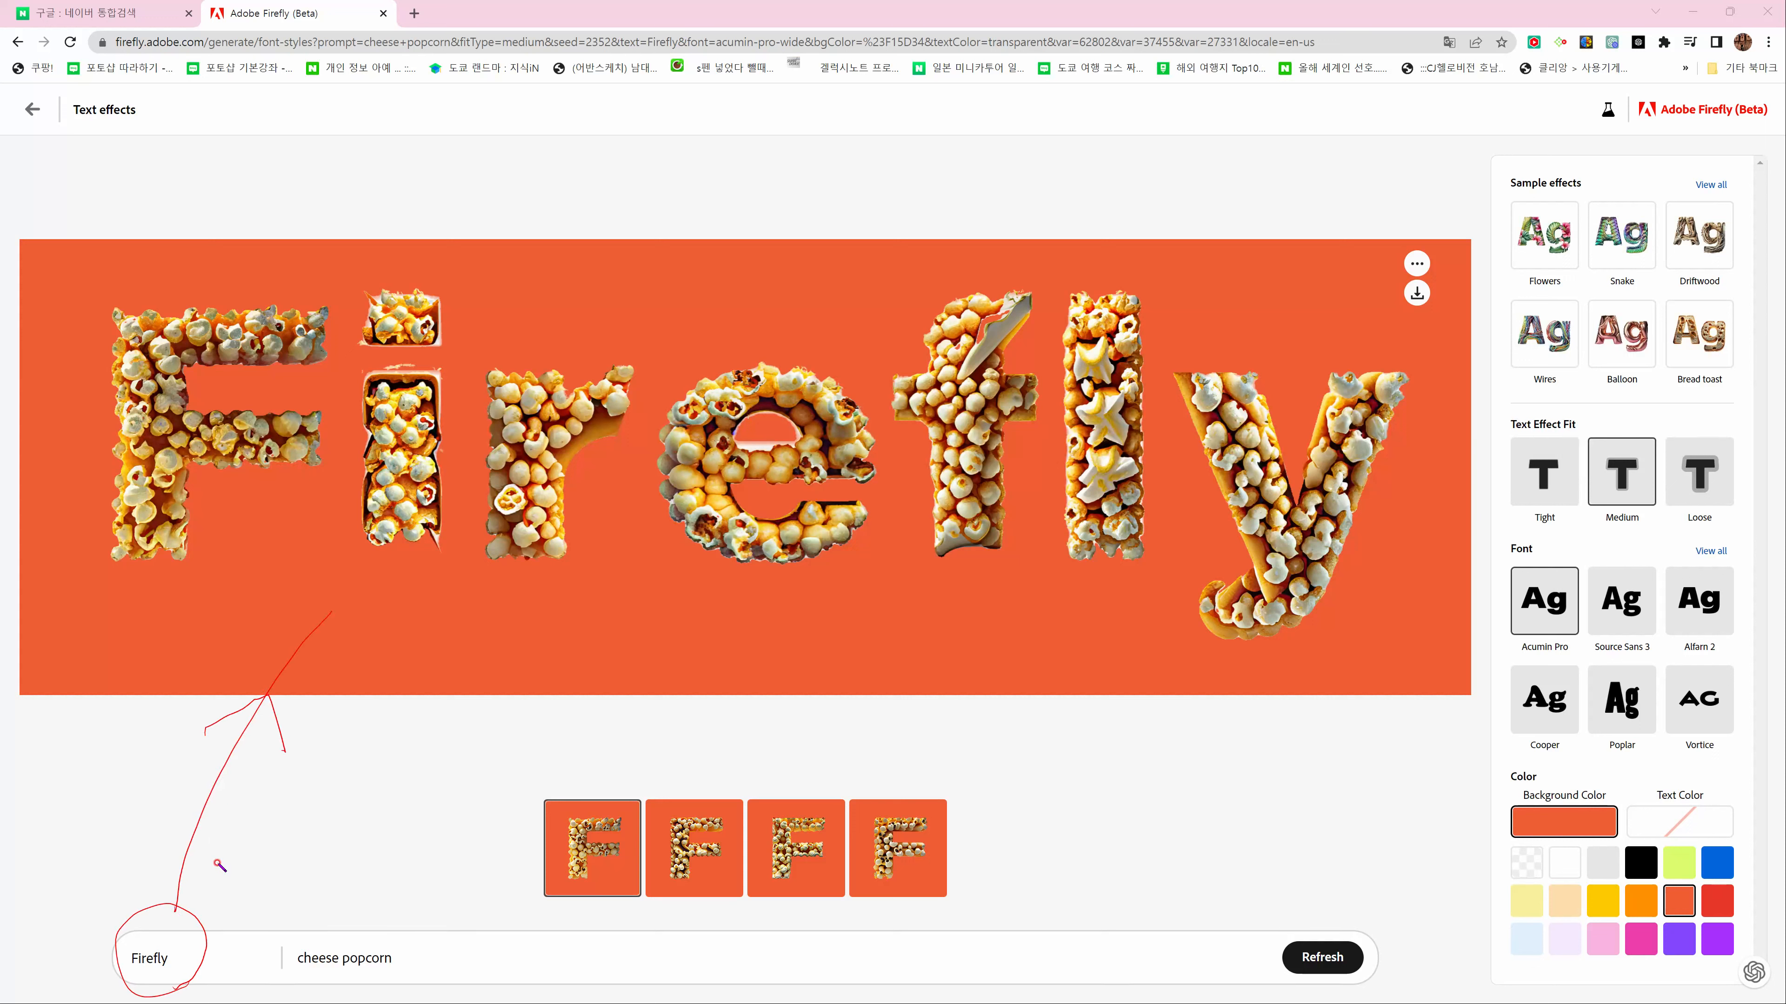
{"action": "mouse_move", "coordinate": [179, 908]}
{"action": "left_mouse_down"}
{"action": "mouse_move", "coordinate": [260, 719]}
{"action": "mouse_move", "coordinate": [278, 711]}
{"action": "mouse_move", "coordinate": [285, 750]}
{"action": "left_mouse_up"}
{"action": "mouse_move", "coordinate": [119, 638]}
{"action": "left_mouse_down"}
{"action": "mouse_move", "coordinate": [890, 602]}
{"action": "mouse_move", "coordinate": [1351, 647]}
{"action": "left_mouse_up"}
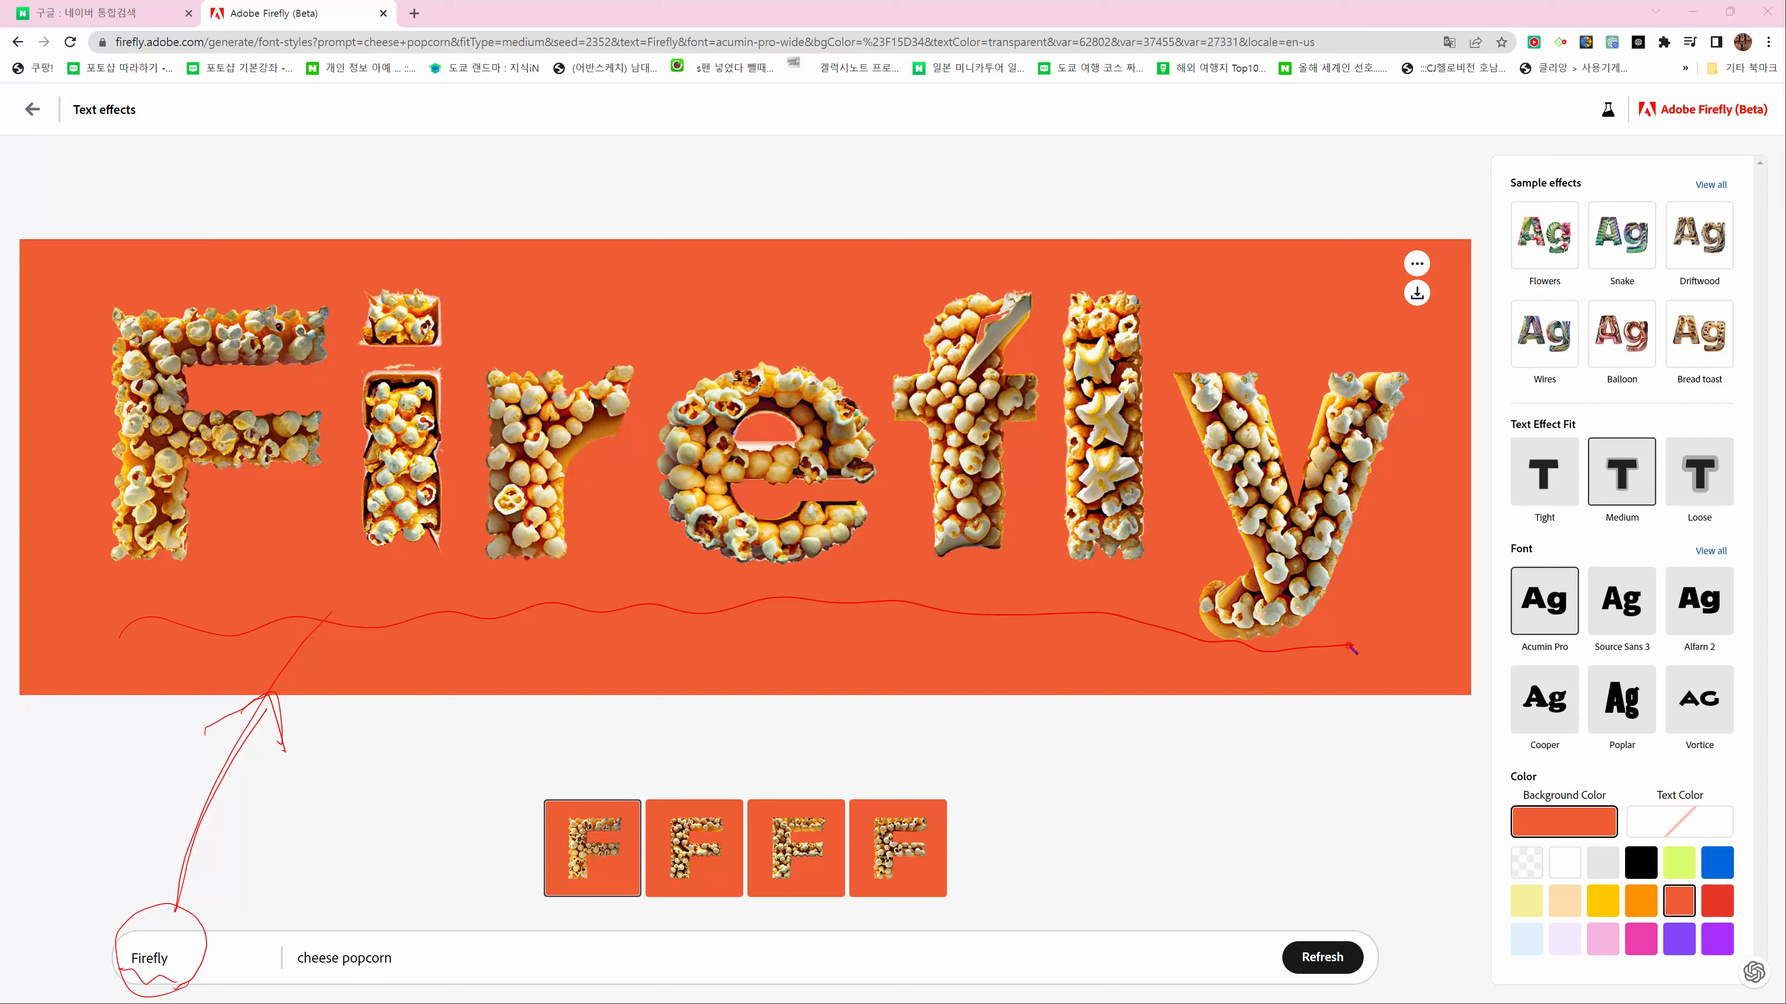
{"action": "mouse_move", "coordinate": [411, 965]}
{"action": "left_mouse_down"}
{"action": "mouse_move", "coordinate": [354, 982]}
{"action": "mouse_move", "coordinate": [290, 958]}
{"action": "mouse_move", "coordinate": [337, 929]}
{"action": "mouse_move", "coordinate": [407, 959]}
{"action": "mouse_move", "coordinate": [389, 962]}
{"action": "mouse_move", "coordinate": [406, 795]}
{"action": "left_mouse_up"}
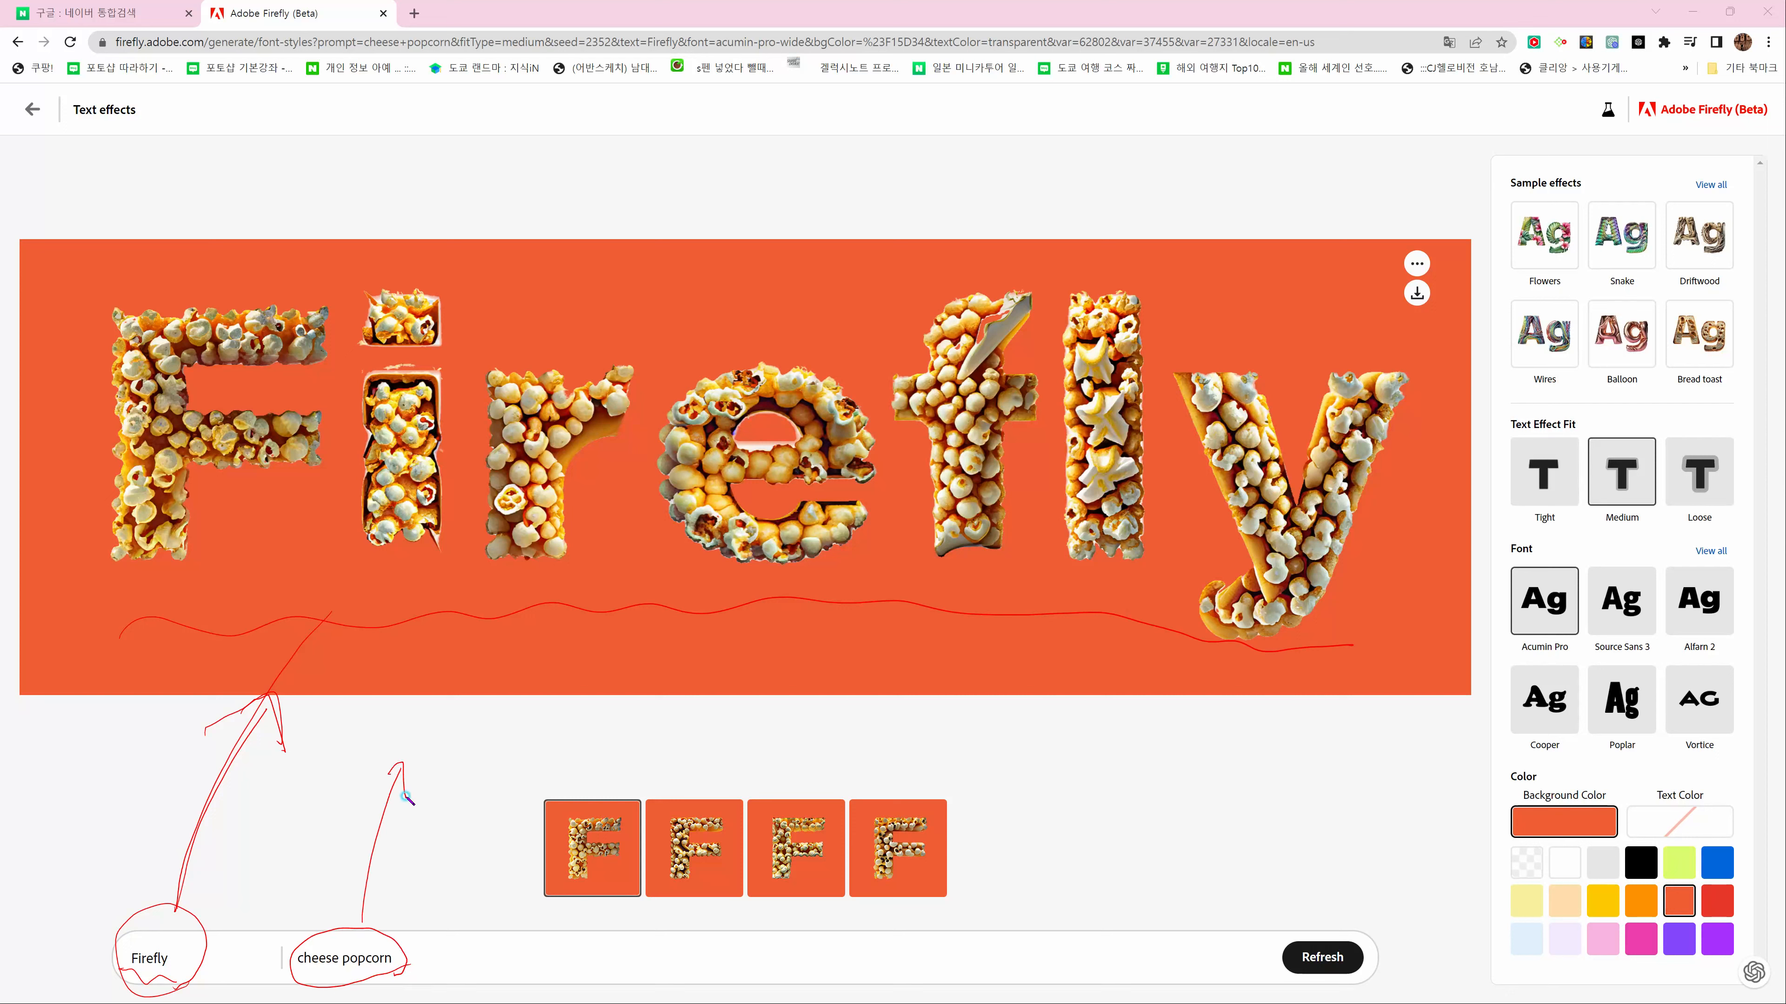
{"action": "mouse_move", "coordinate": [425, 582]}
{"action": "left_mouse_down"}
{"action": "mouse_move", "coordinate": [347, 469]}
{"action": "mouse_move", "coordinate": [431, 382]}
{"action": "mouse_move", "coordinate": [477, 492]}
{"action": "mouse_move", "coordinate": [399, 579]}
{"action": "left_mouse_up"}
{"action": "mouse_move", "coordinate": [618, 907]}
{"action": "left_mouse_down"}
{"action": "mouse_move", "coordinate": [619, 779]}
{"action": "mouse_move", "coordinate": [631, 902]}
{"action": "mouse_move", "coordinate": [684, 917]}
{"action": "mouse_move", "coordinate": [651, 794]}
{"action": "mouse_move", "coordinate": [737, 834]}
{"action": "mouse_move", "coordinate": [712, 919]}
{"action": "mouse_move", "coordinate": [754, 886]}
{"action": "mouse_move", "coordinate": [787, 788]}
{"action": "mouse_move", "coordinate": [839, 845]}
{"action": "mouse_move", "coordinate": [801, 915]}
{"action": "mouse_move", "coordinate": [863, 890]}
{"action": "mouse_move", "coordinate": [897, 780]}
{"action": "mouse_move", "coordinate": [922, 903]}
{"action": "left_mouse_up"}
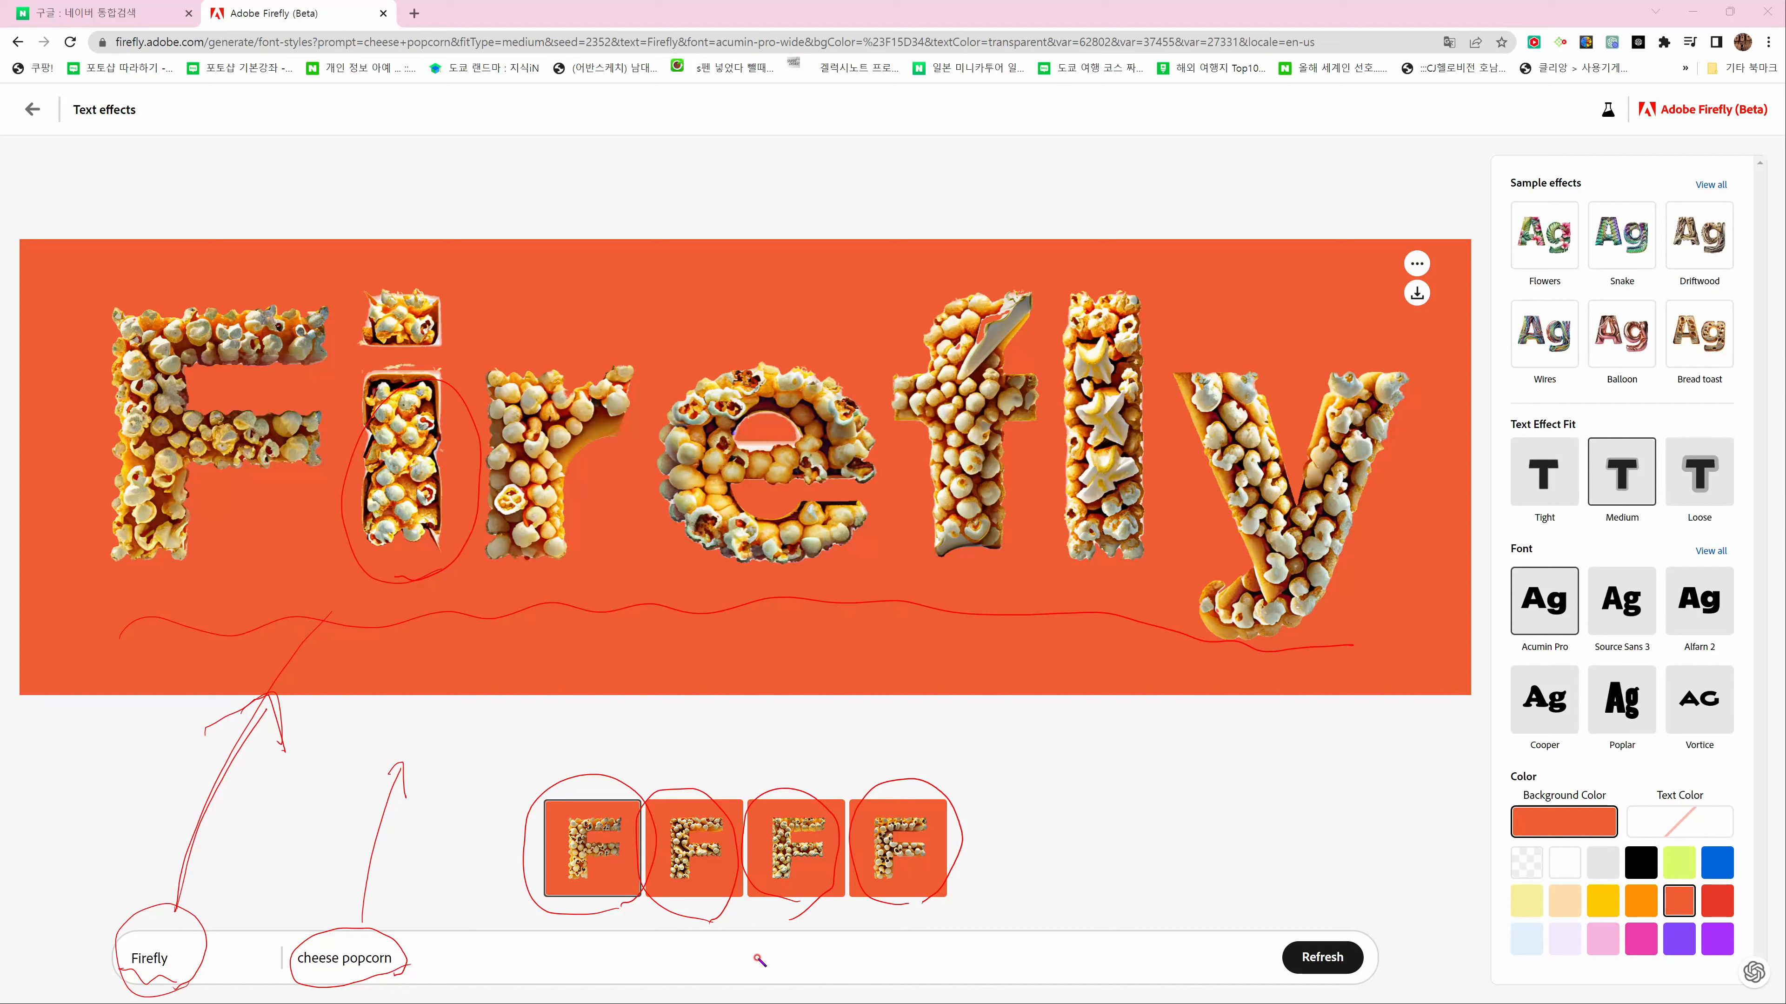
{"action": "mouse_move", "coordinate": [1344, 878]}
{"action": "left_mouse_down"}
{"action": "mouse_move", "coordinate": [1323, 940]}
{"action": "mouse_move", "coordinate": [1352, 926]}
{"action": "left_mouse_up"}
{"action": "left_click_drag", "start_coordinate": [1318, 856], "coordinate": [1333, 852]}
{"action": "left_click_drag", "start_coordinate": [1324, 855], "coordinate": [1336, 874]}
{"action": "left_click_drag", "start_coordinate": [1339, 861], "coordinate": [1363, 861]}
{"action": "mouse_move", "coordinate": [1368, 841]}
{"action": "left_mouse_down"}
{"action": "mouse_move", "coordinate": [1371, 875]}
{"action": "mouse_move", "coordinate": [1398, 855]}
{"action": "mouse_move", "coordinate": [1413, 868]}
{"action": "left_mouse_up"}
{"action": "left_click_drag", "start_coordinate": [1420, 836], "coordinate": [1420, 872]}
{"action": "left_click_drag", "start_coordinate": [1408, 859], "coordinate": [1422, 859]}
{"action": "left_click_drag", "start_coordinate": [1429, 850], "coordinate": [1439, 866]}
{"action": "left_click_drag", "start_coordinate": [1432, 850], "coordinate": [1437, 863]}
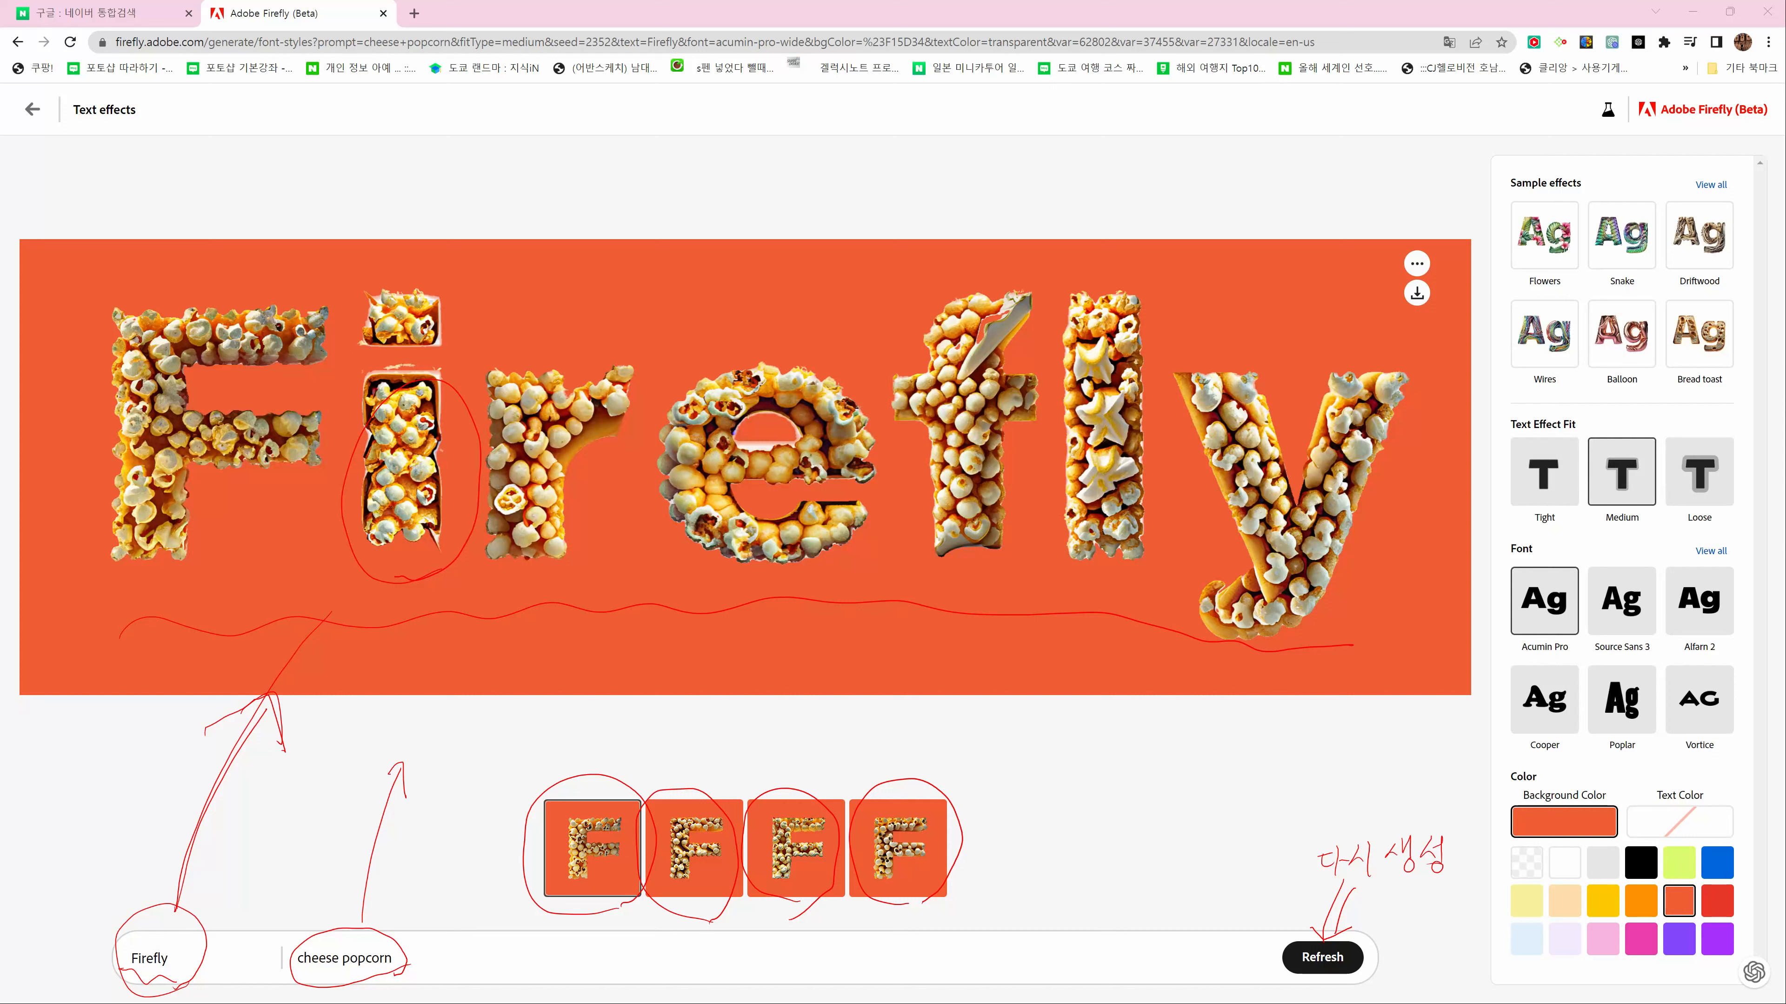
{"action": "key", "text": "Escape"}
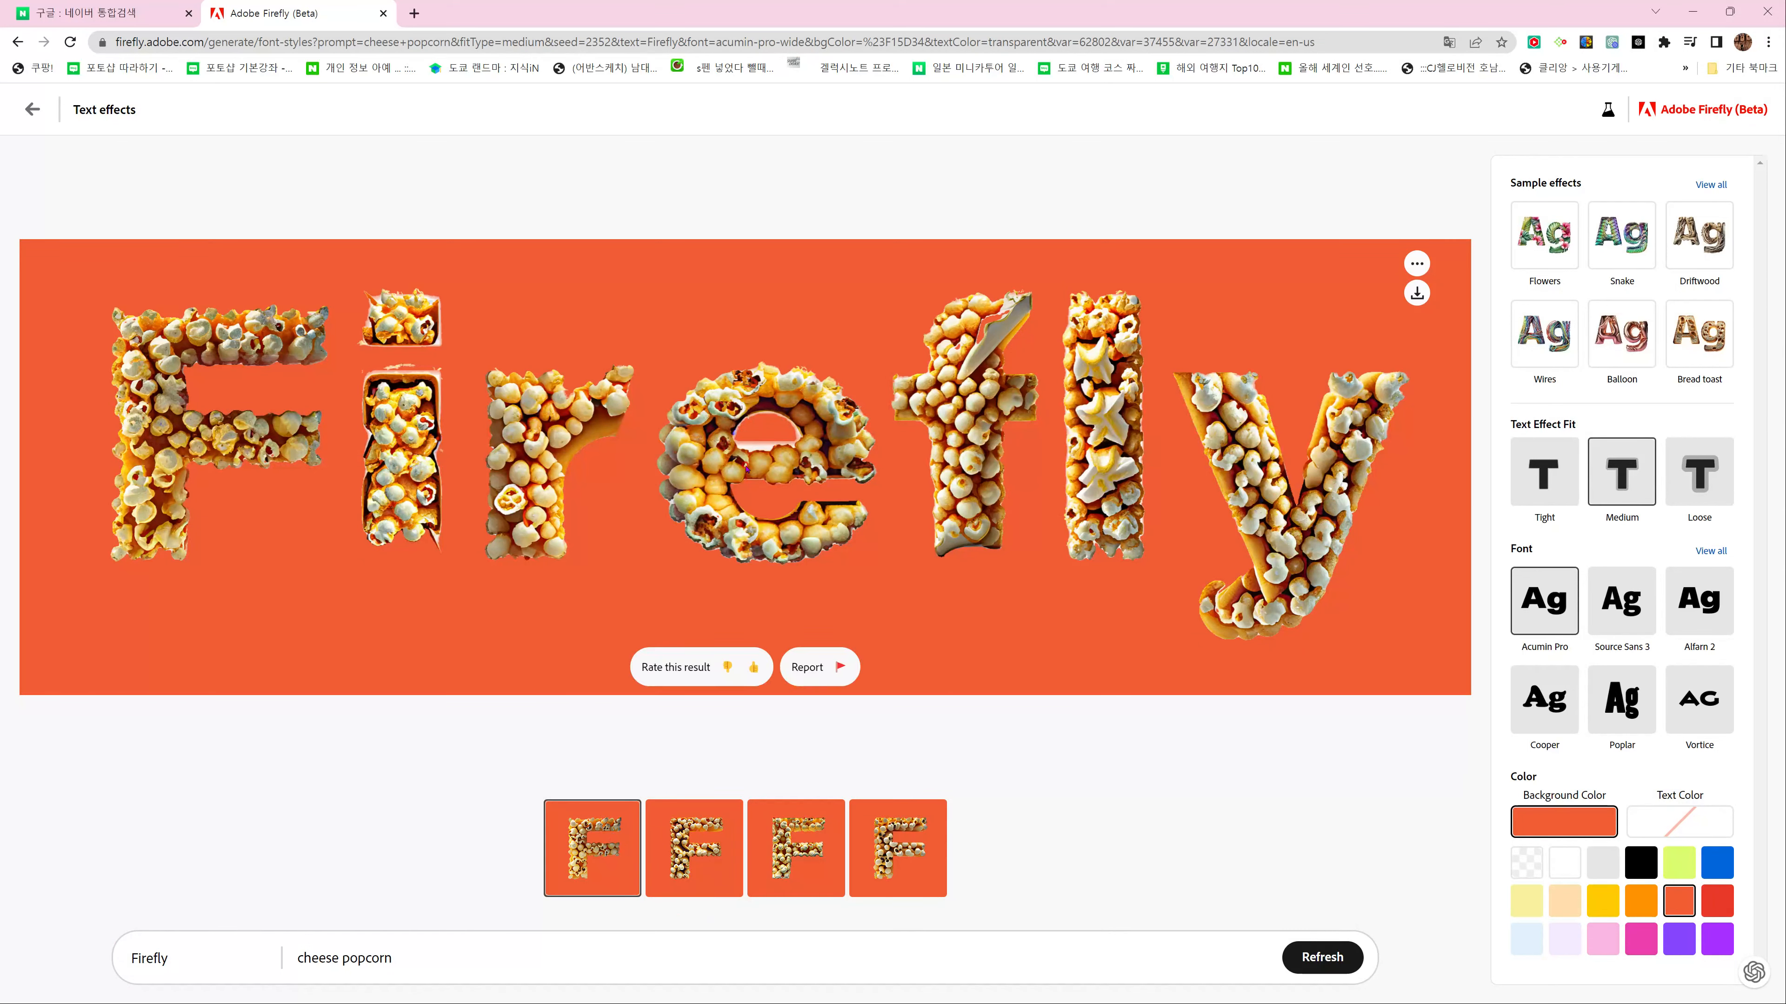
Preview the second and third cheese popcorn variations and regenerate the text effect for a fresh set
{"action": "left_click", "coordinate": [707, 846]}
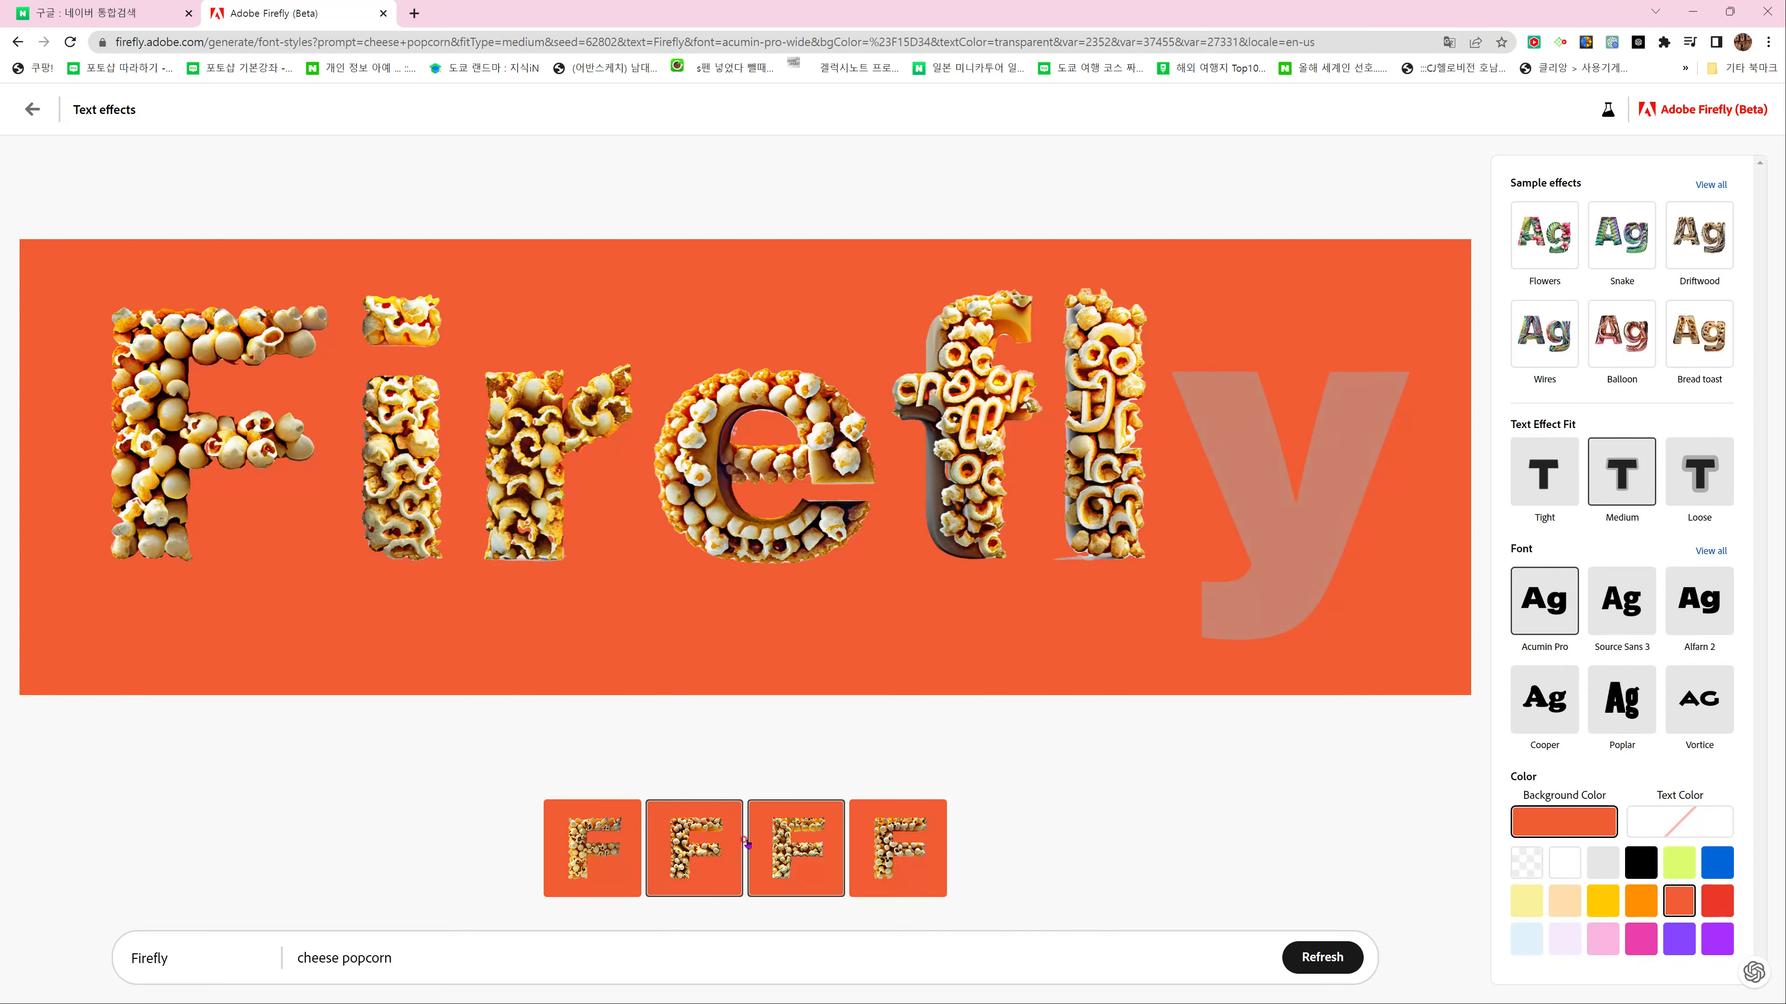
{"action": "left_click", "coordinate": [802, 846]}
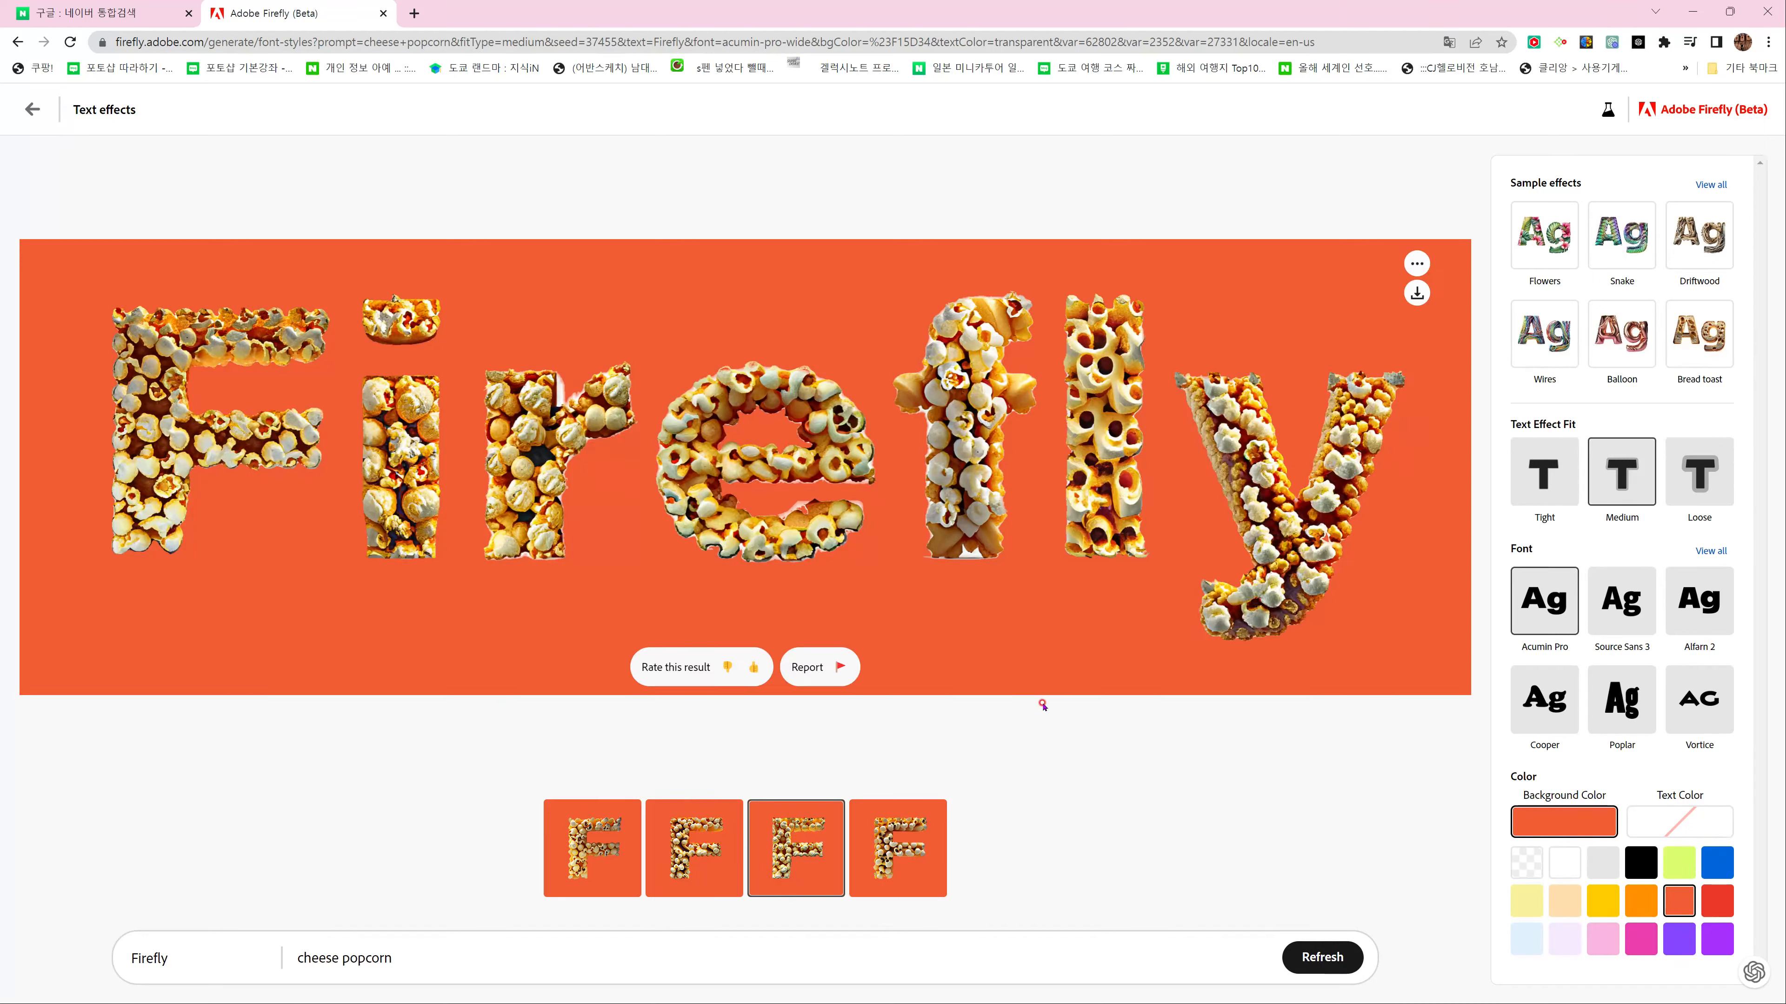
{"action": "left_click", "coordinate": [1302, 954]}
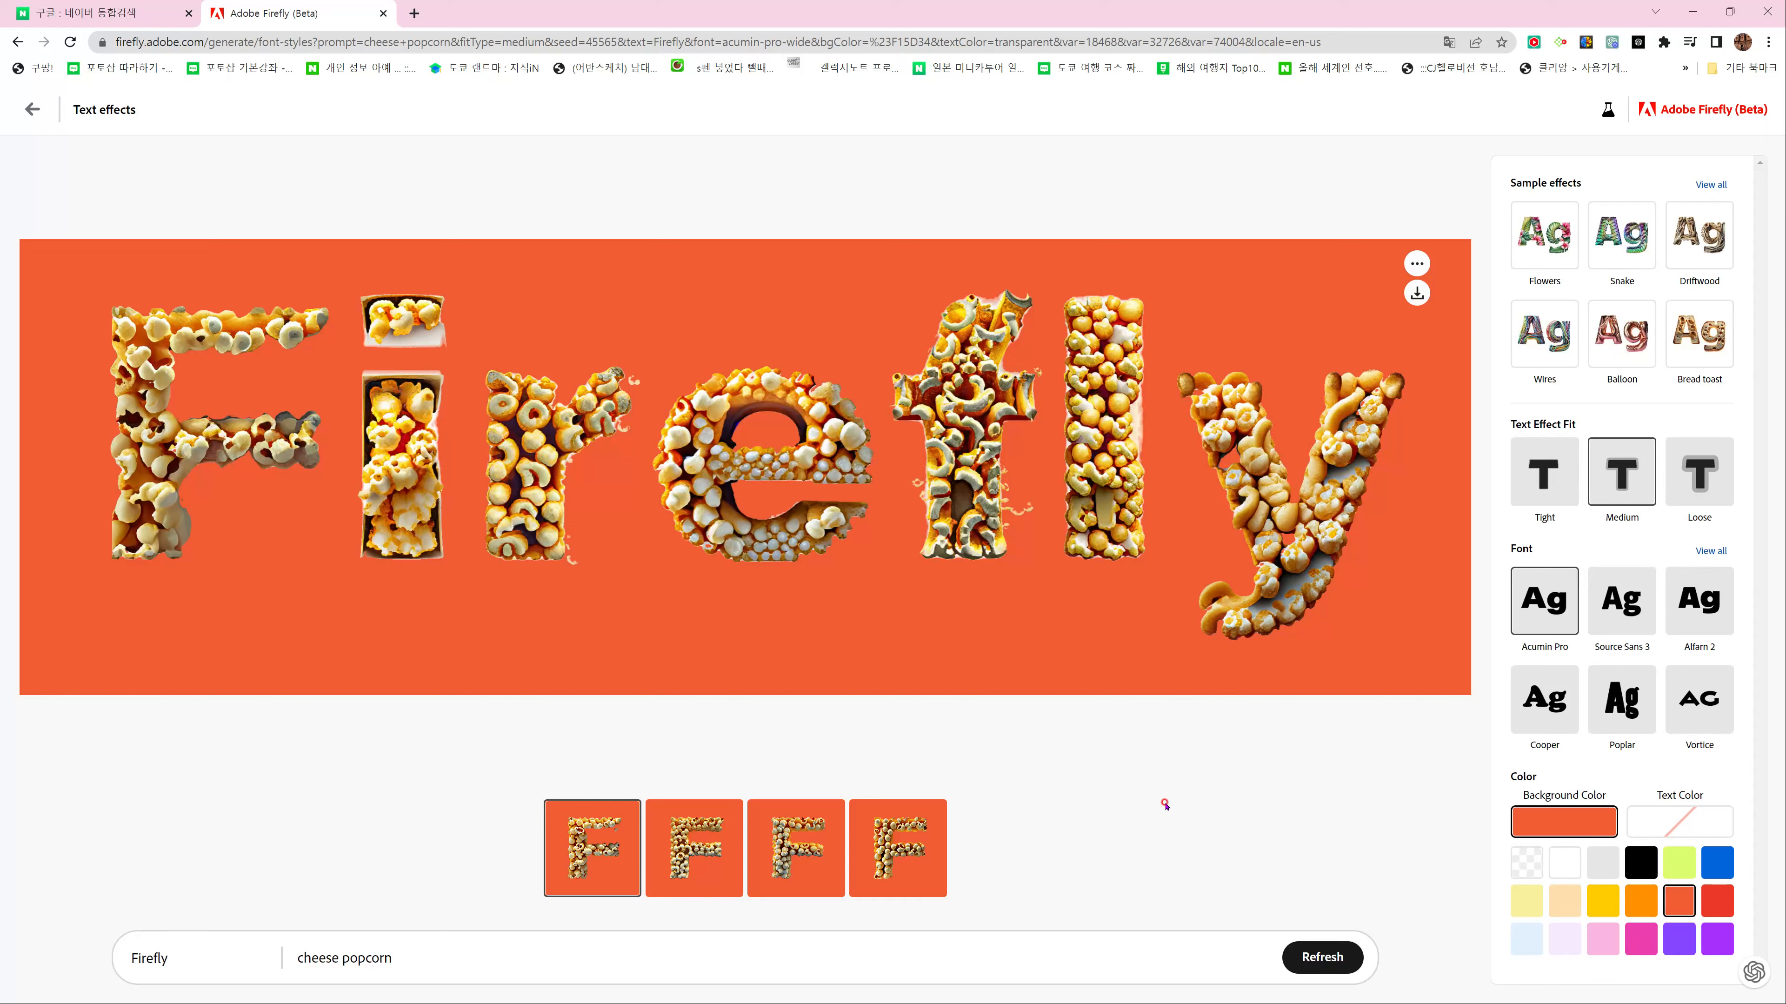
Replace the text "Firefly" with "midjourney" in the cheese popcorn effect
{"action": "left_click_drag", "start_coordinate": [176, 957], "coordinate": [121, 956]}
{"action": "type", "text": "m"}
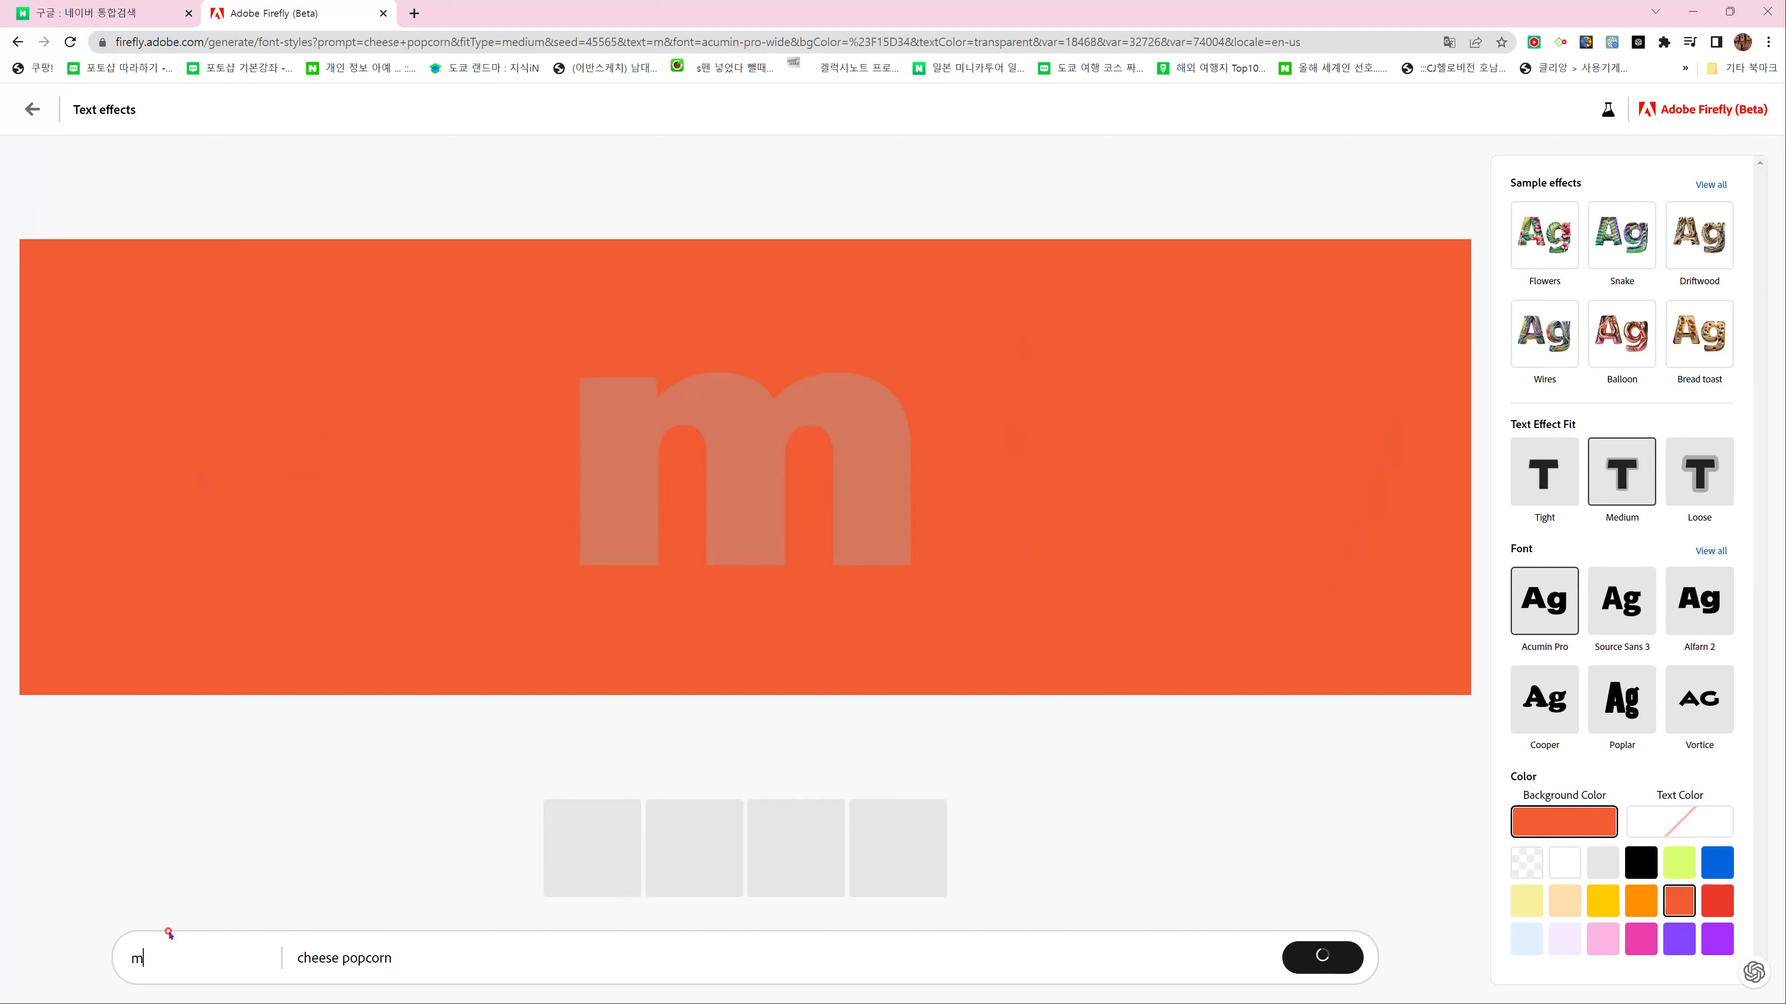
{"action": "type", "text": "id"}
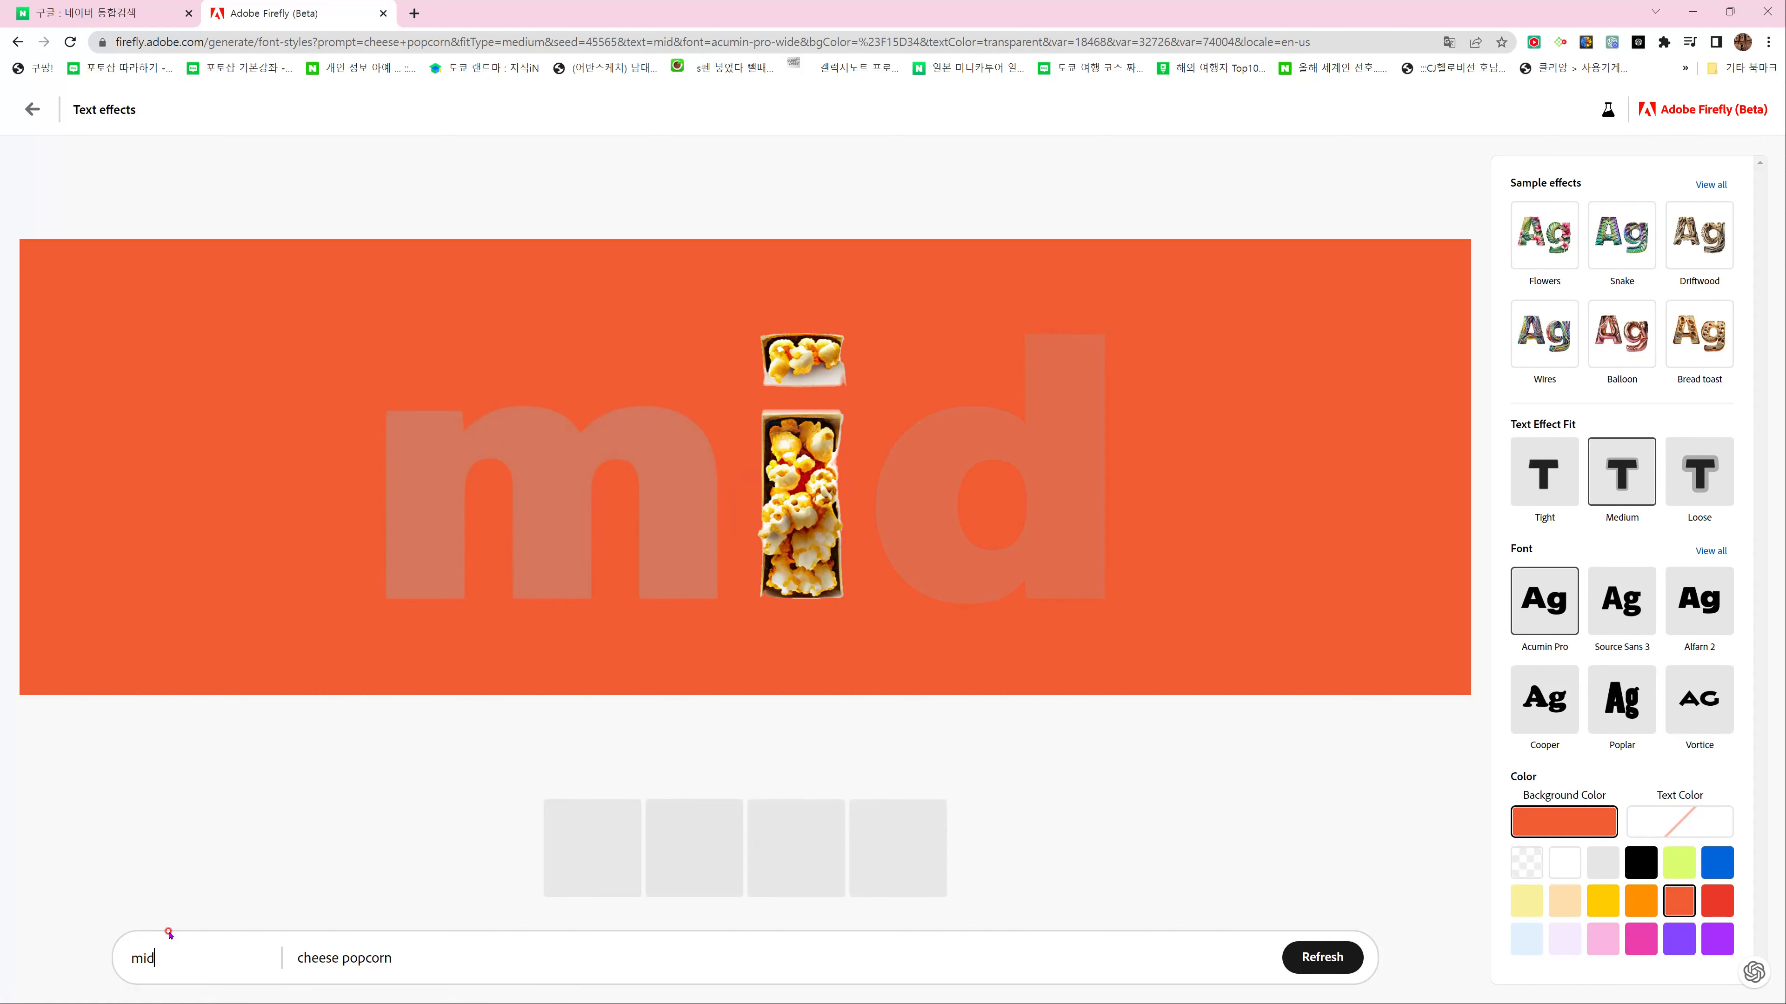
{"action": "type", "text": "jour"}
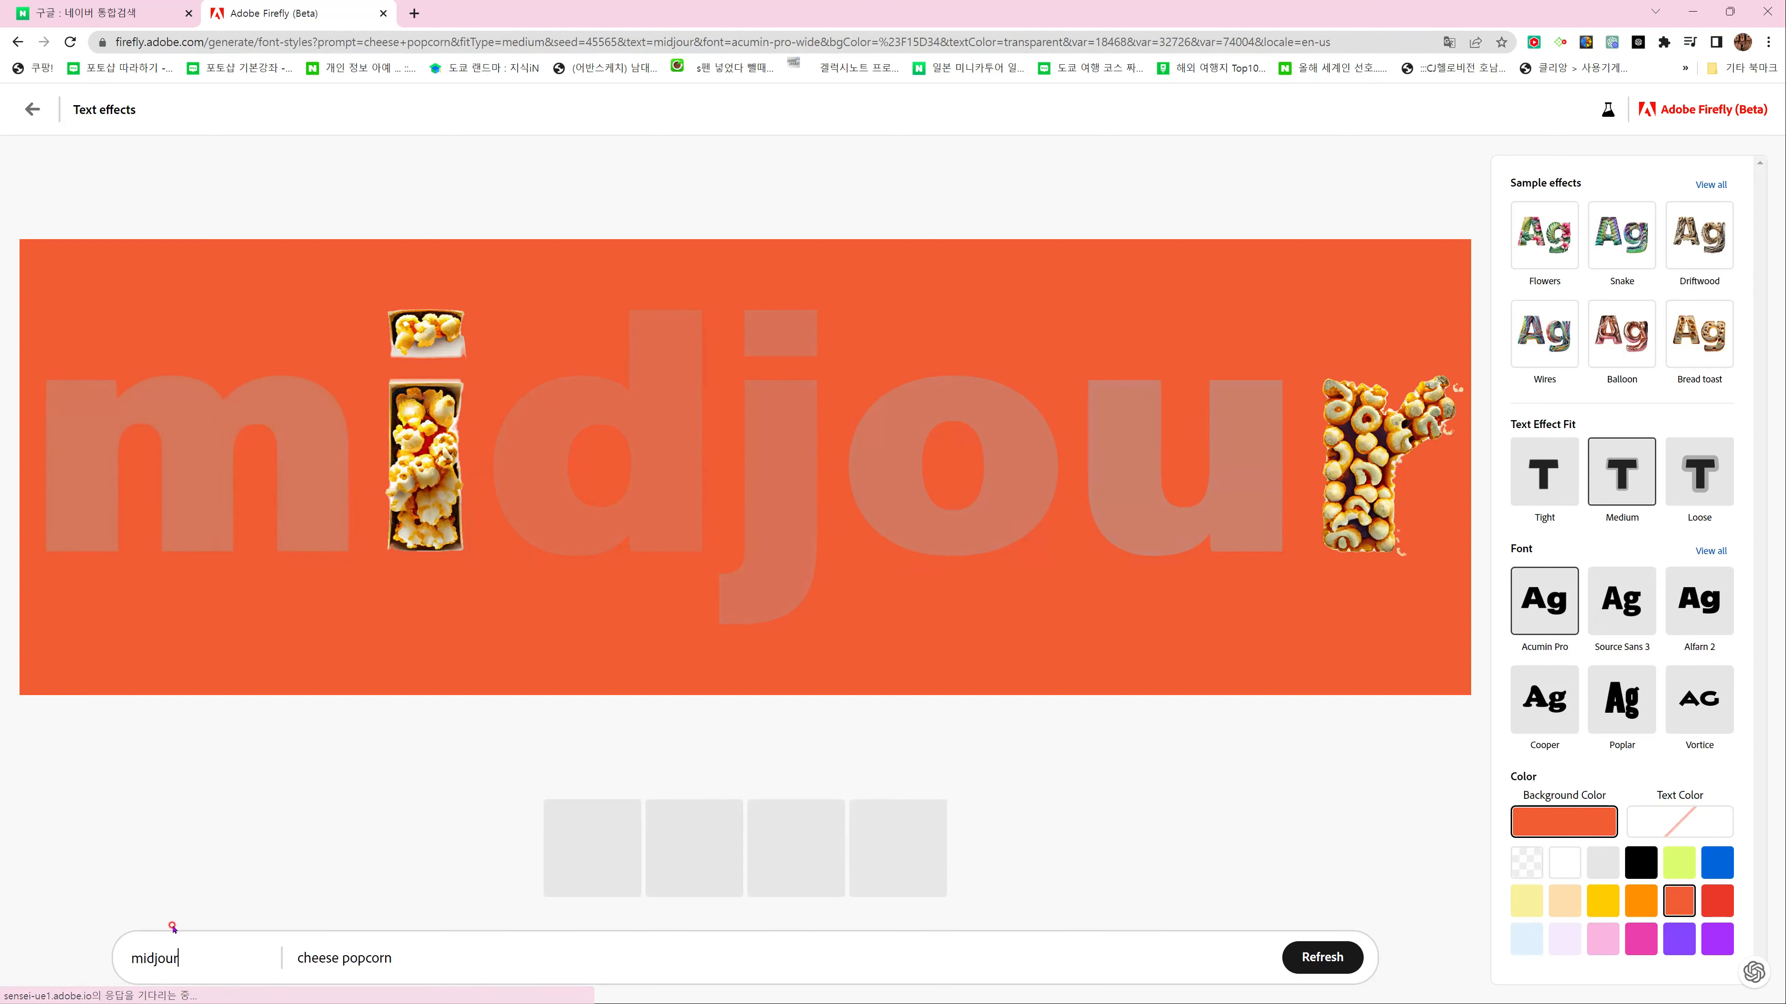
{"action": "type", "text": "ney"}
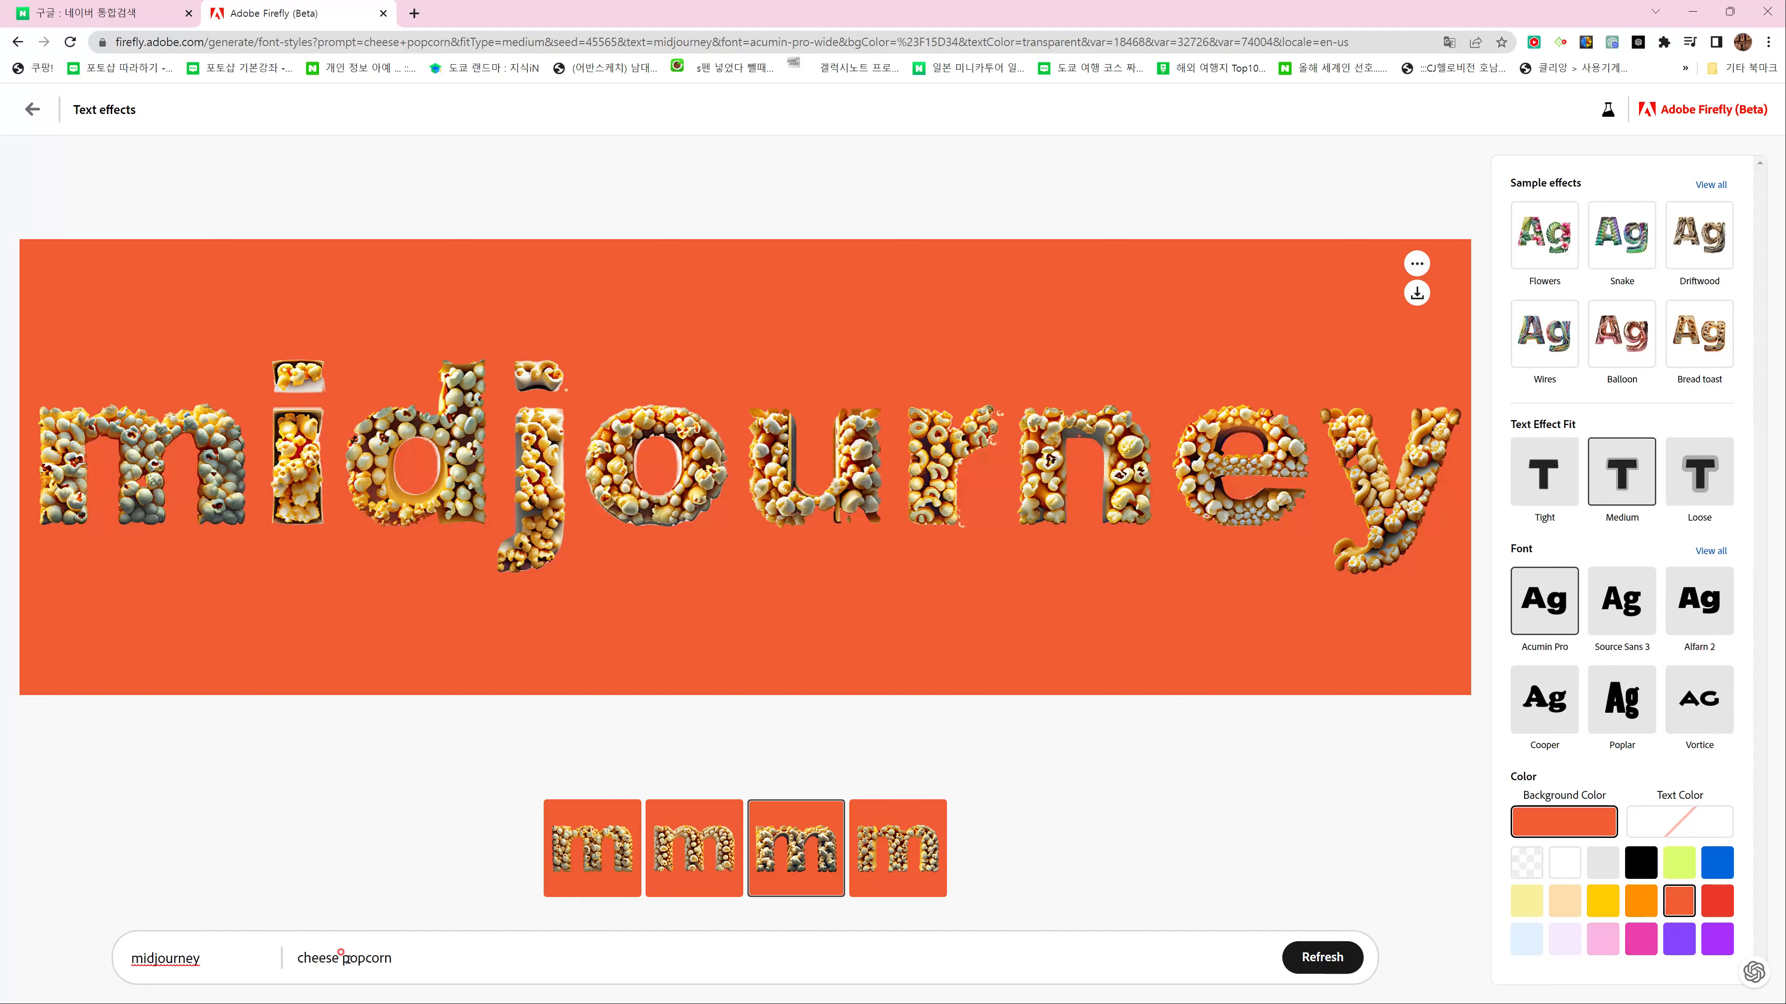
Change the effect description to "chocolate popcorn"
{"action": "double_click", "coordinate": [329, 954]}
{"action": "key", "text": "BackSpace"}
{"action": "type", "text": "ch"}
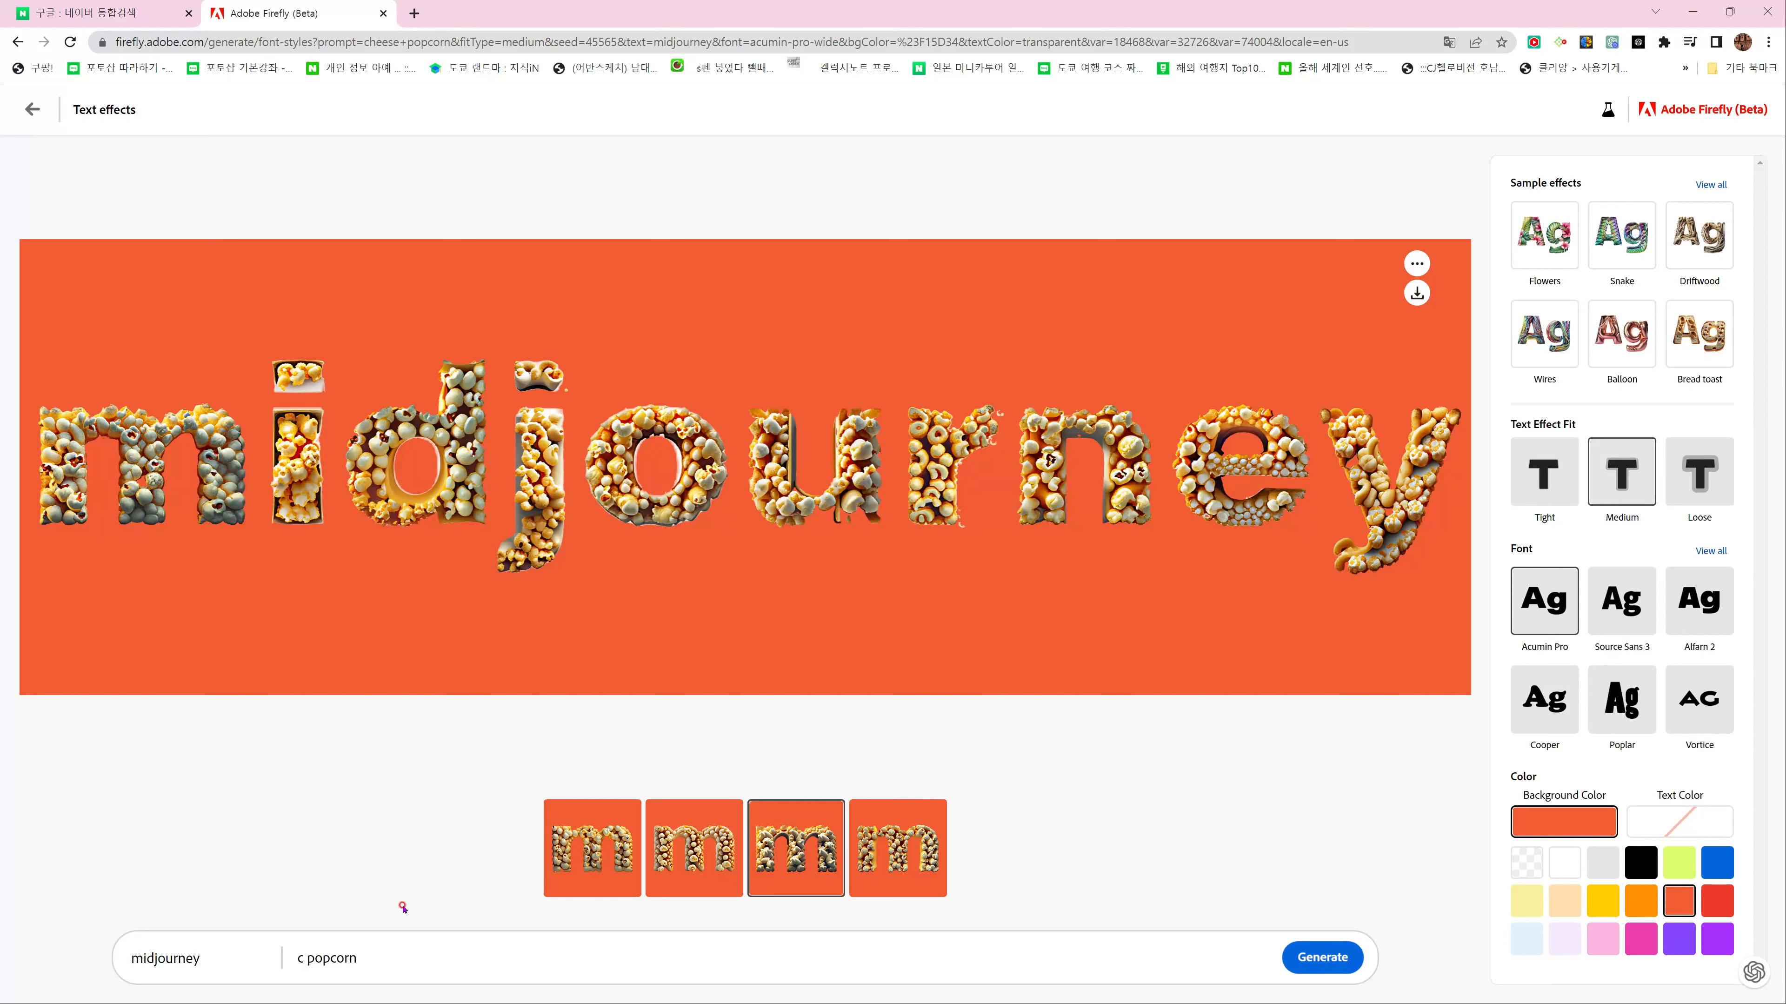
{"action": "type", "text": "ocolate"}
Replace the text with "happy" and generate it with the chocolate popcorn effect
{"action": "left_click_drag", "start_coordinate": [202, 957], "coordinate": [122, 953]}
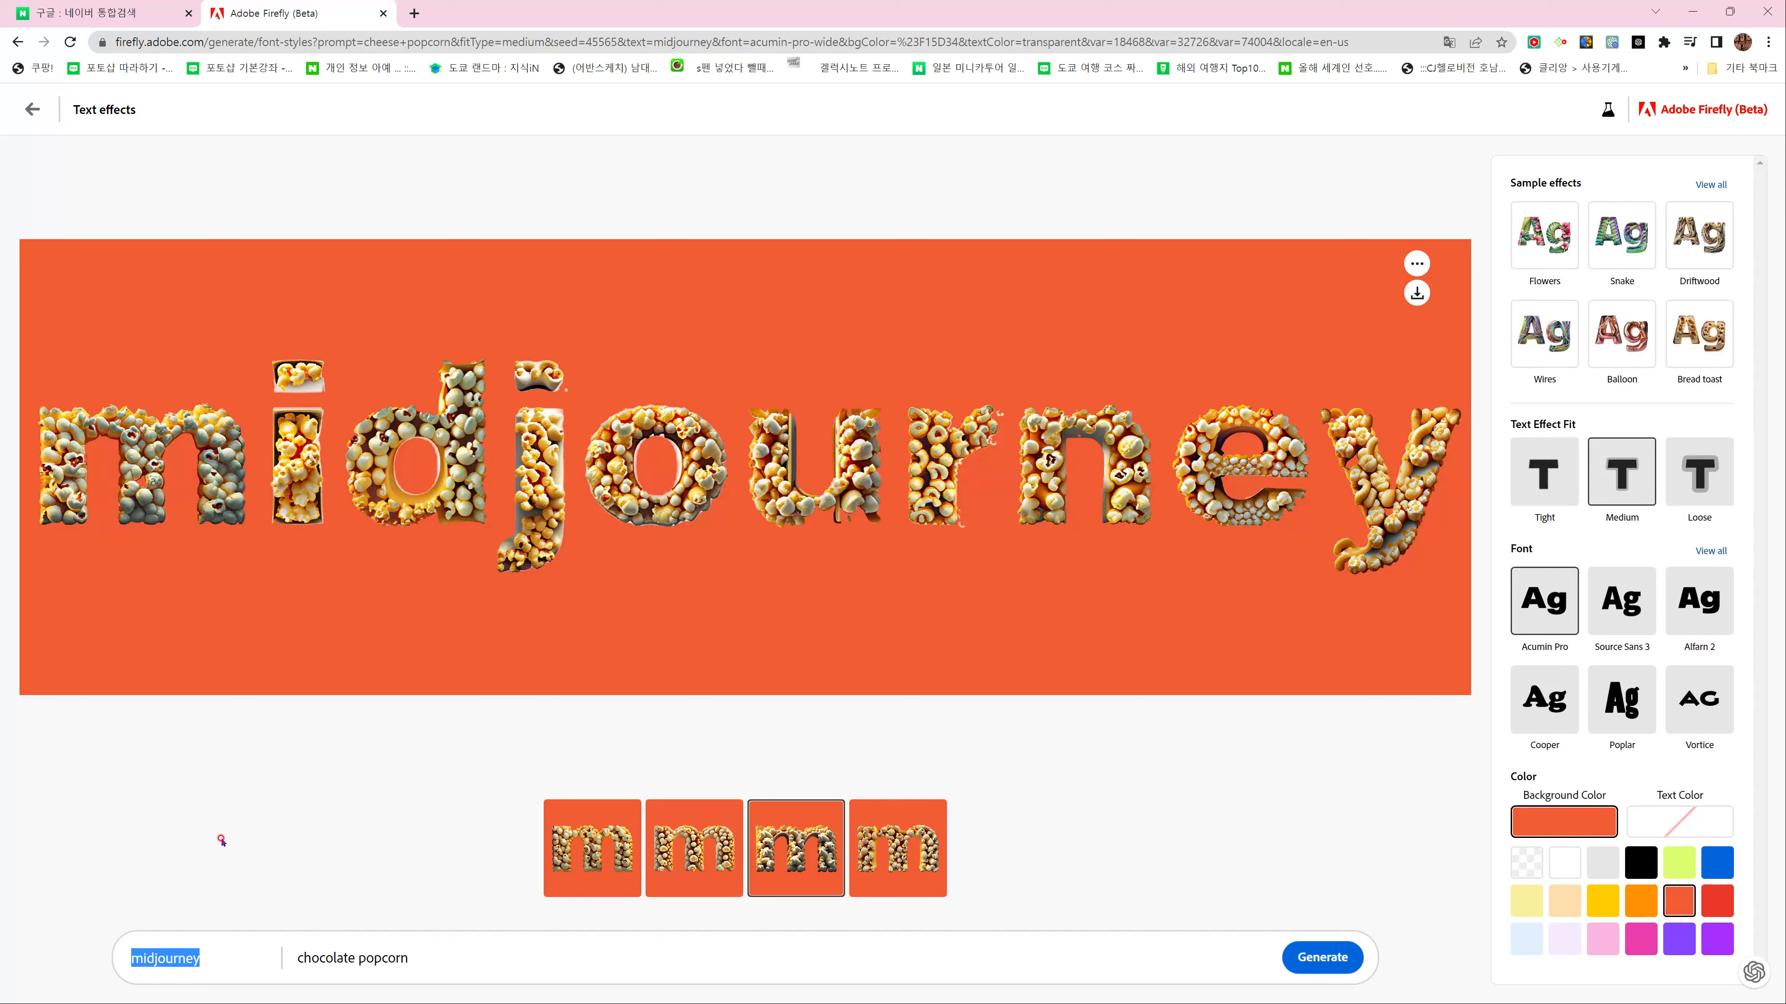
{"action": "type", "text": "h"}
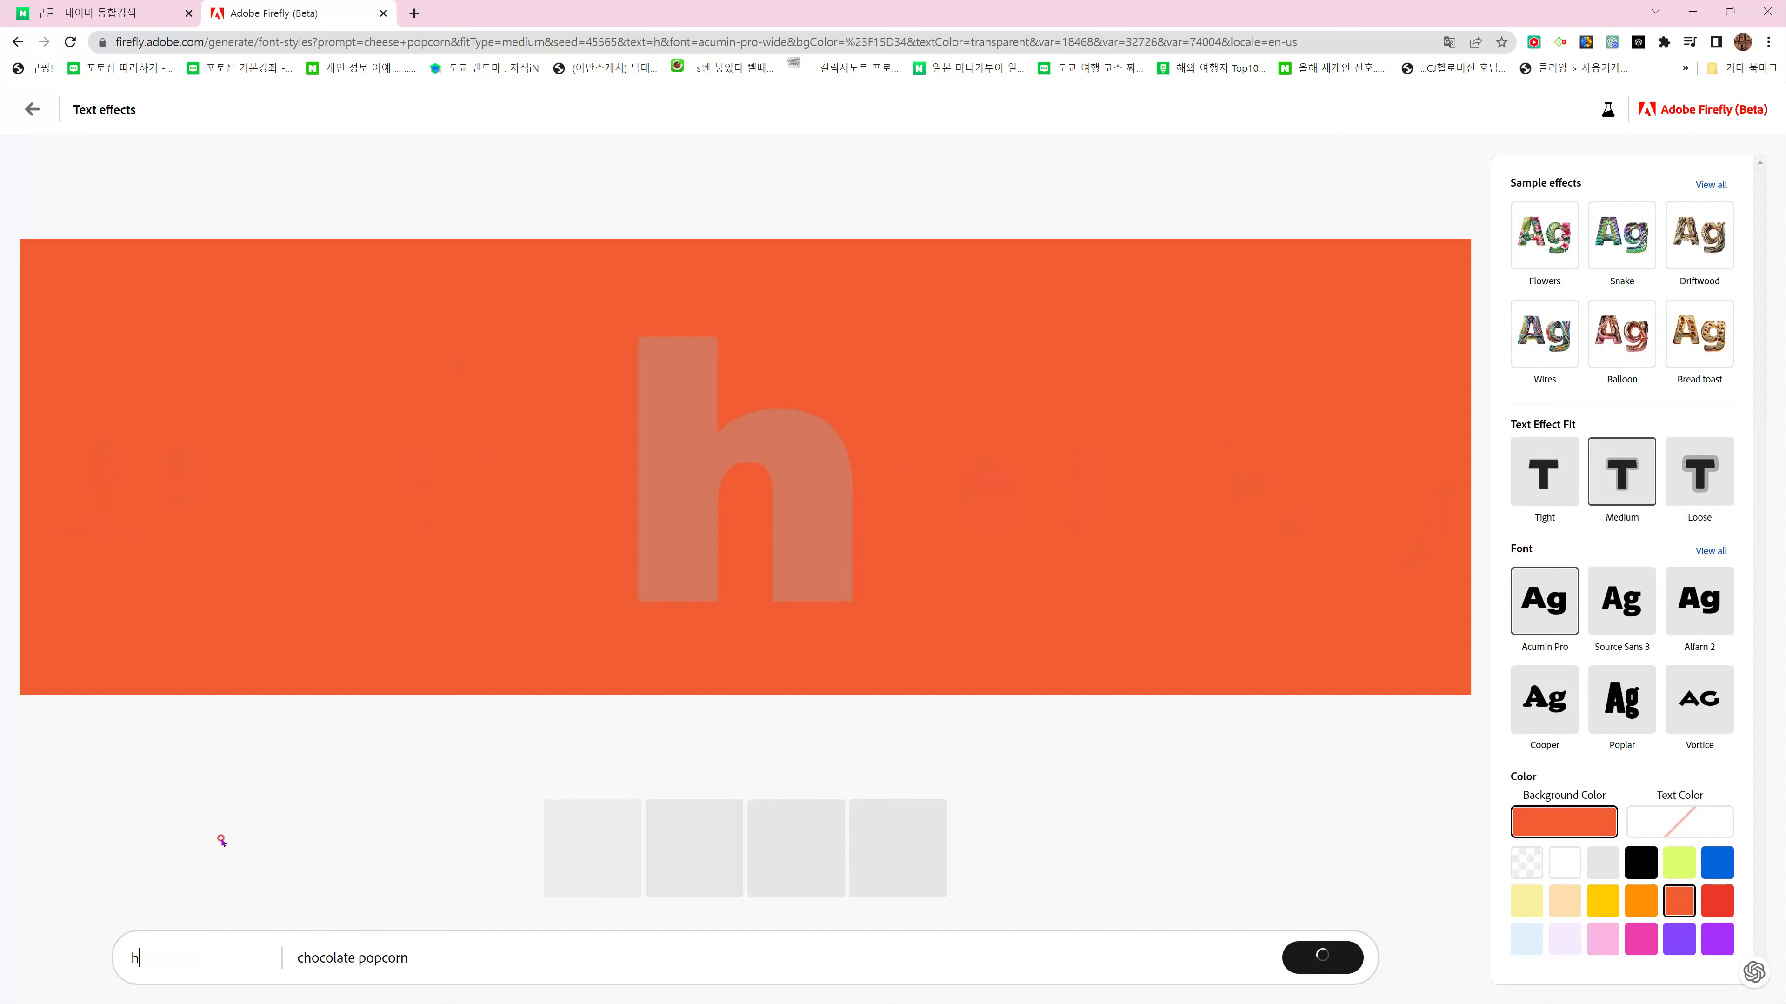
{"action": "type", "text": "appy"}
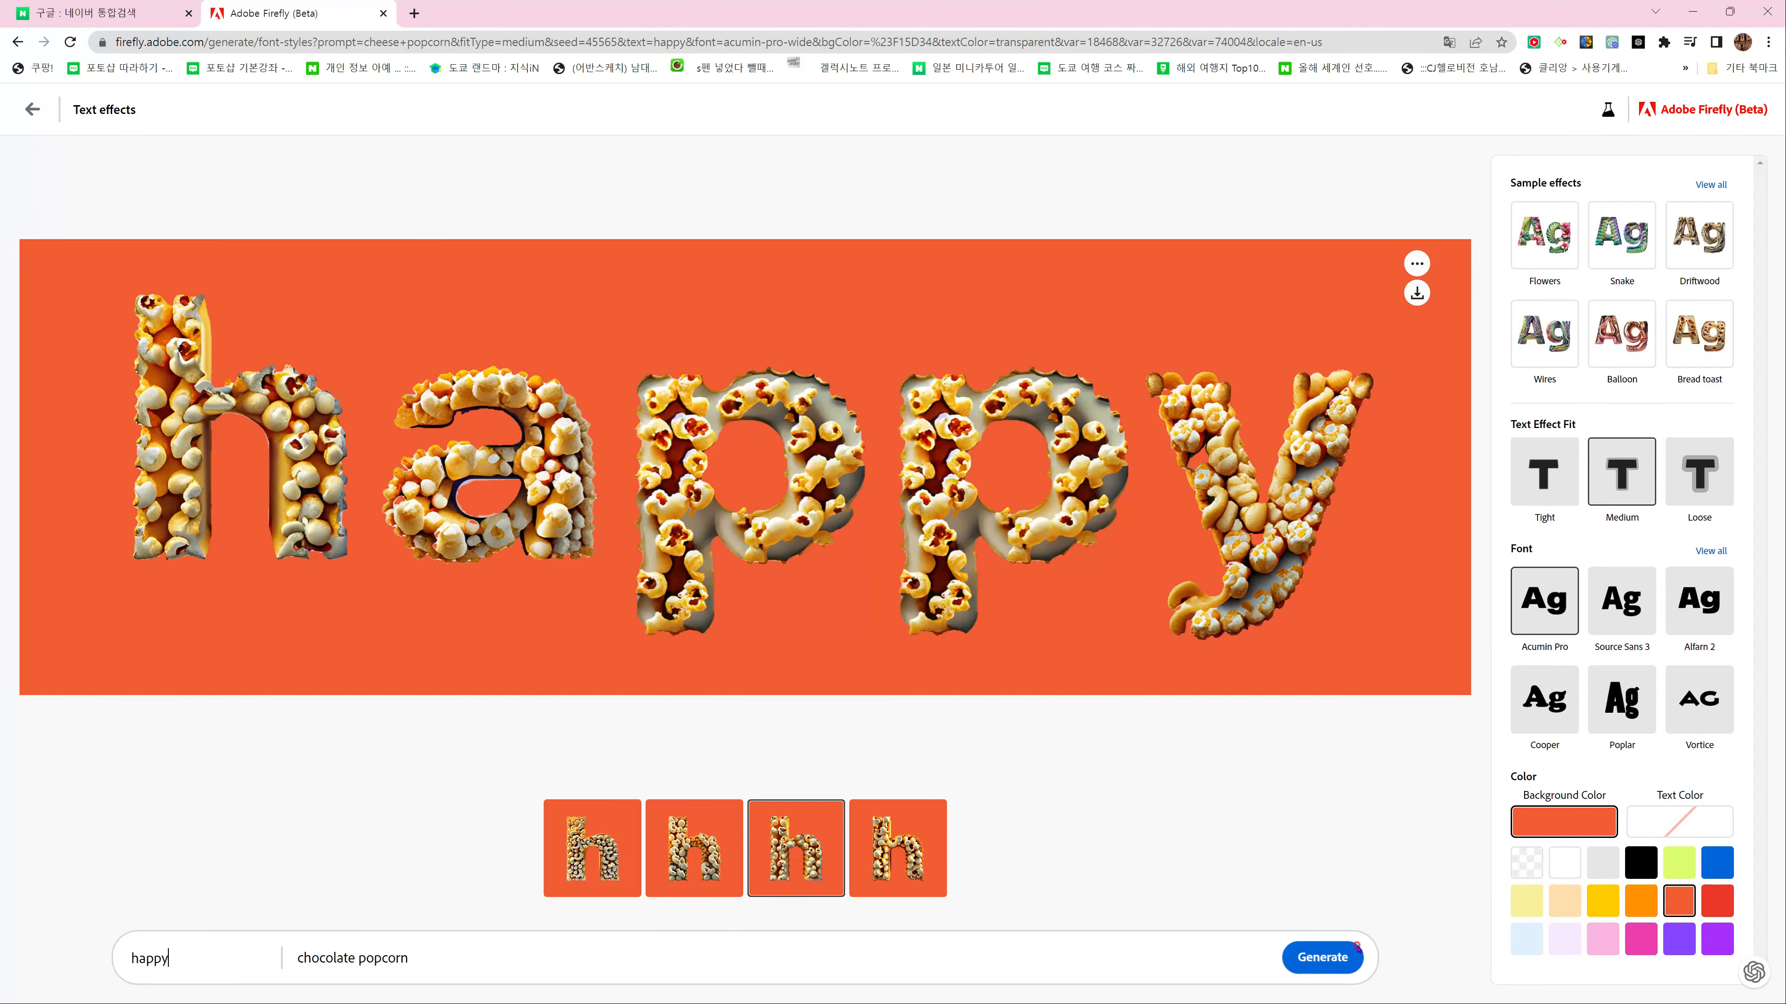
{"action": "left_click", "coordinate": [1308, 962]}
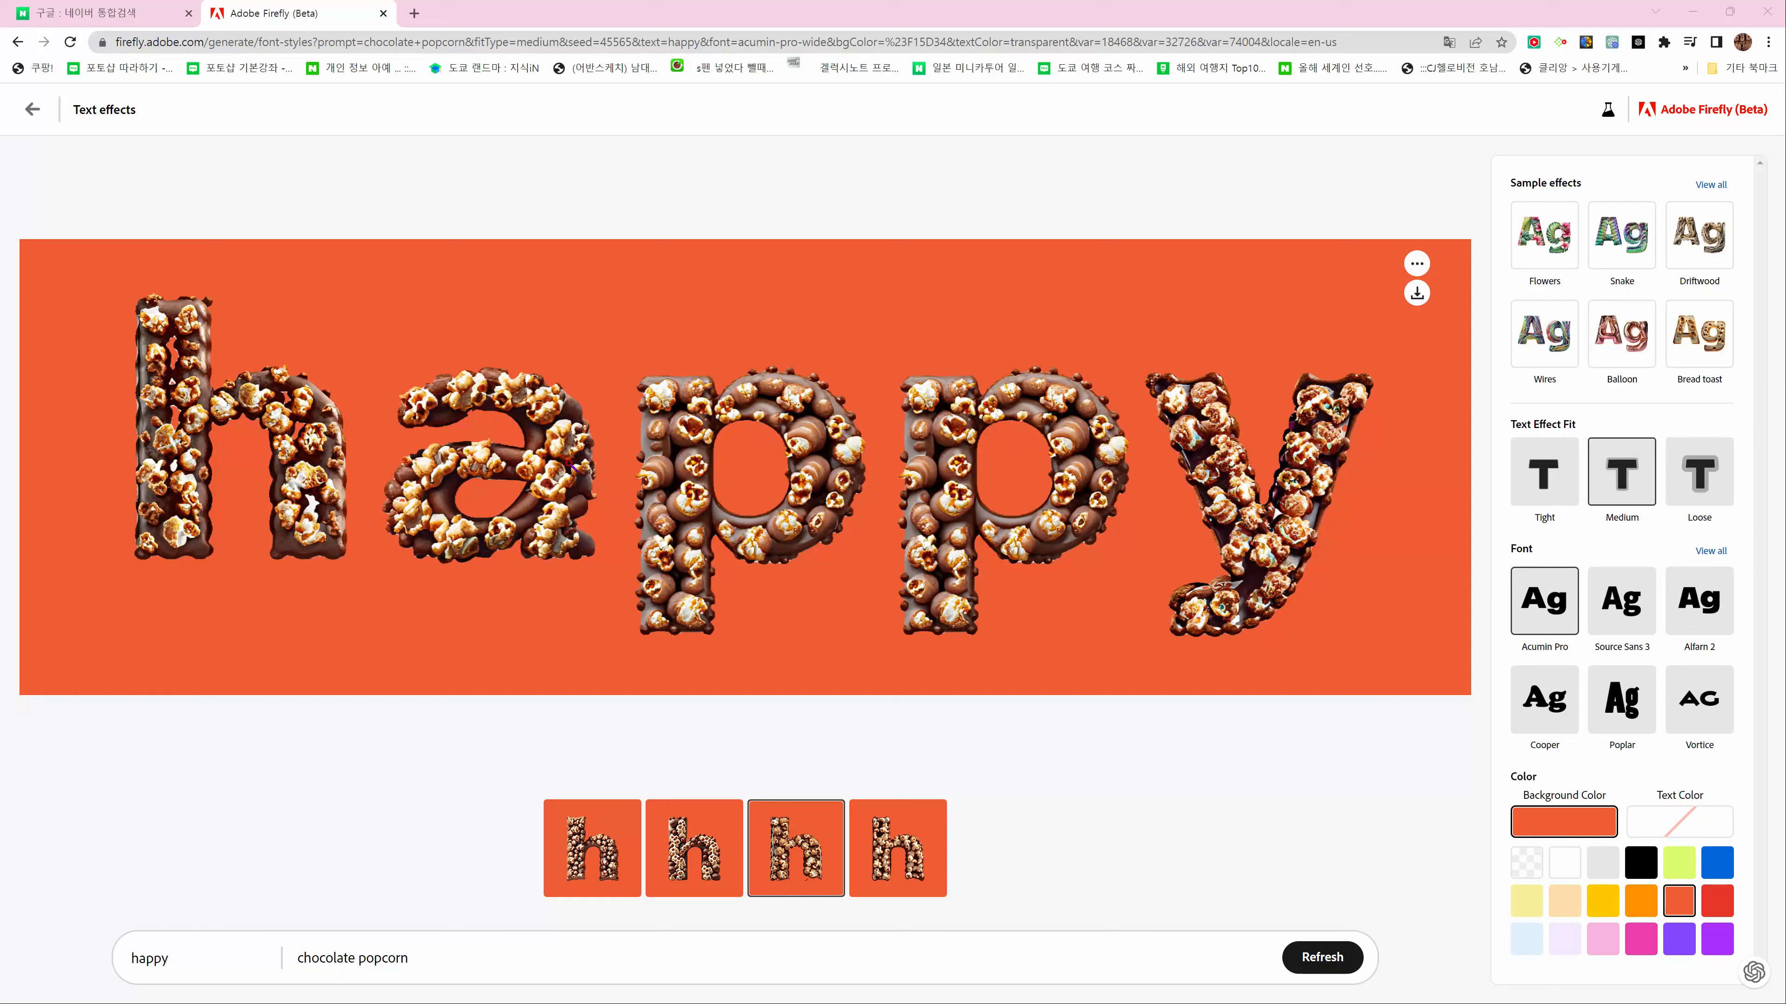
{"action": "mouse_move", "coordinate": [1567, 198]}
{"action": "left_mouse_down"}
{"action": "mouse_move", "coordinate": [1492, 187]}
{"action": "mouse_move", "coordinate": [1571, 162]}
{"action": "mouse_move", "coordinate": [1602, 174]}
{"action": "mouse_move", "coordinate": [1564, 191]}
{"action": "left_mouse_up"}
{"action": "mouse_move", "coordinate": [1565, 426]}
{"action": "left_mouse_down"}
{"action": "mouse_move", "coordinate": [1590, 443]}
{"action": "mouse_move", "coordinate": [1505, 416]}
{"action": "mouse_move", "coordinate": [1597, 407]}
{"action": "mouse_move", "coordinate": [1577, 433]}
{"action": "left_mouse_up"}
{"action": "mouse_move", "coordinate": [1552, 548]}
{"action": "left_mouse_down"}
{"action": "mouse_move", "coordinate": [1499, 537]}
{"action": "mouse_move", "coordinate": [1552, 530]}
{"action": "mouse_move", "coordinate": [1540, 567]}
{"action": "left_mouse_up"}
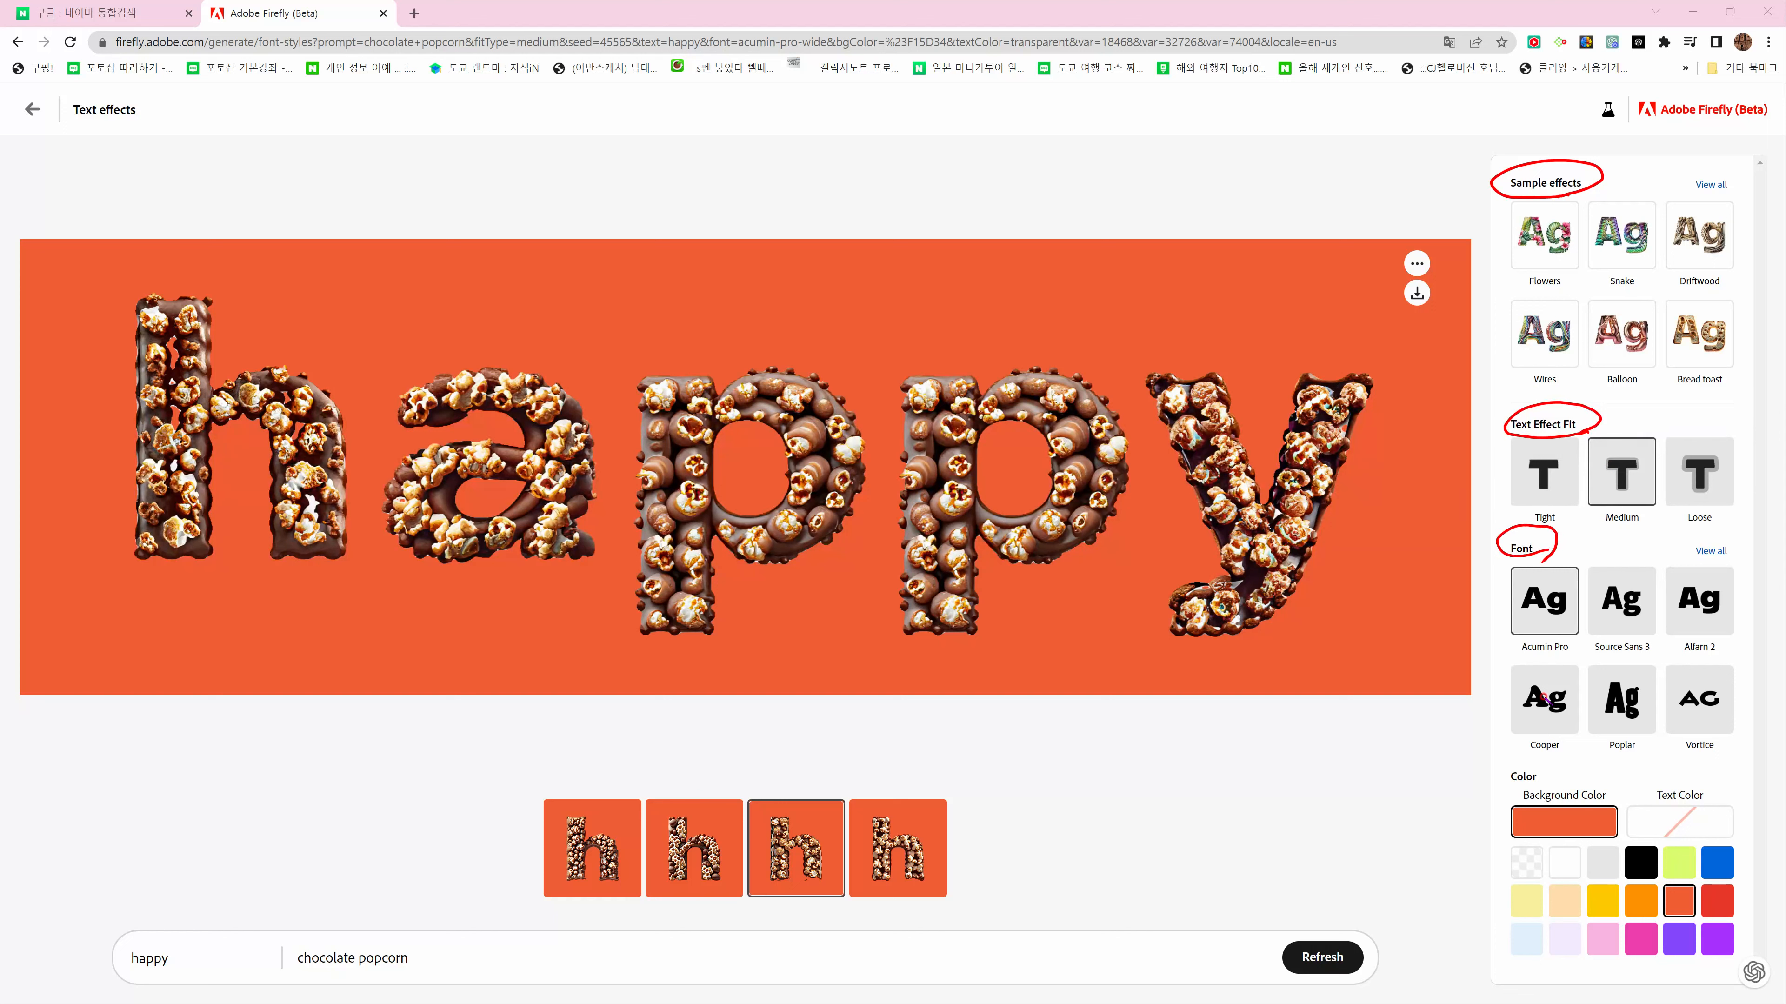
{"action": "mouse_move", "coordinate": [1545, 781]}
{"action": "left_mouse_down"}
{"action": "mouse_move", "coordinate": [1506, 758]}
{"action": "mouse_move", "coordinate": [1554, 780]}
{"action": "left_mouse_up"}
{"action": "left_click_drag", "start_coordinate": [1525, 291], "coordinate": [1566, 287]}
{"action": "left_click_drag", "start_coordinate": [1602, 286], "coordinate": [1637, 283]}
{"action": "left_click_drag", "start_coordinate": [1529, 386], "coordinate": [1564, 382]}
{"action": "mouse_move", "coordinate": [975, 651]}
{"action": "left_mouse_down"}
{"action": "mouse_move", "coordinate": [864, 481]}
{"action": "mouse_move", "coordinate": [989, 328]}
{"action": "mouse_move", "coordinate": [1121, 468]}
{"action": "mouse_move", "coordinate": [1052, 628]}
{"action": "mouse_move", "coordinate": [990, 638]}
{"action": "left_mouse_up"}
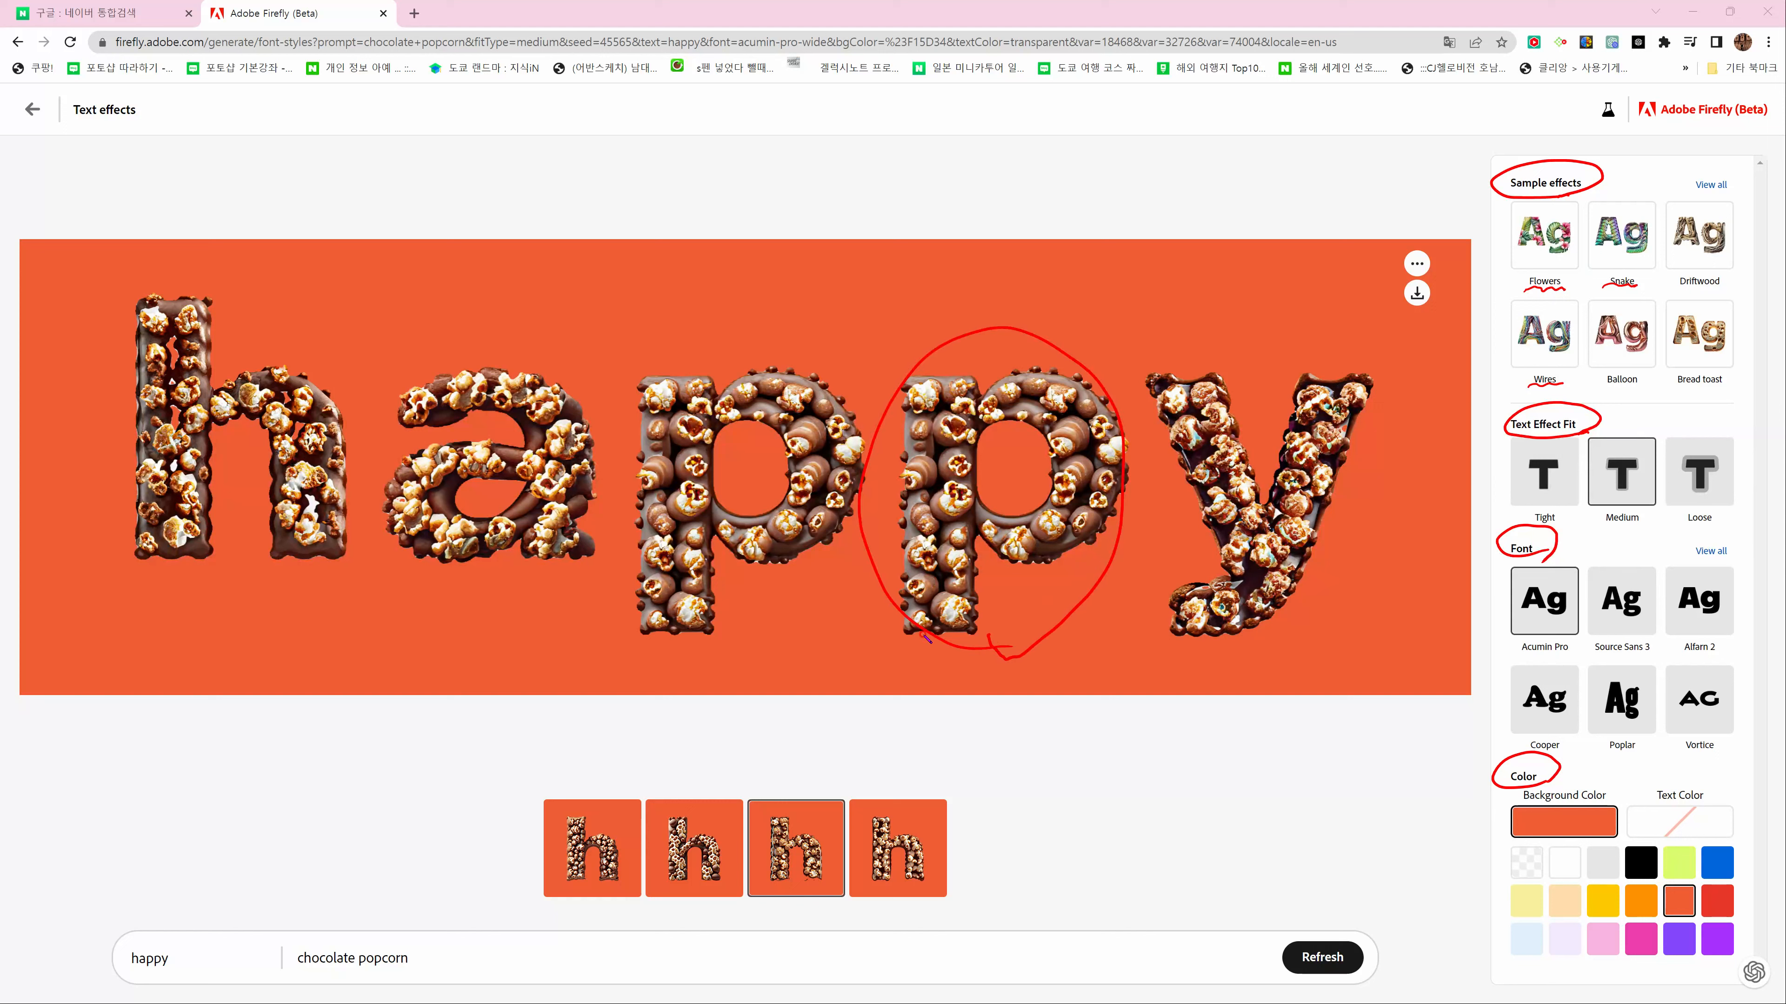
{"action": "mouse_move", "coordinate": [383, 943]}
{"action": "left_mouse_down"}
{"action": "mouse_move", "coordinate": [411, 873]}
{"action": "mouse_move", "coordinate": [561, 767]}
{"action": "mouse_move", "coordinate": [900, 738]}
{"action": "mouse_move", "coordinate": [1030, 652]}
{"action": "left_mouse_up"}
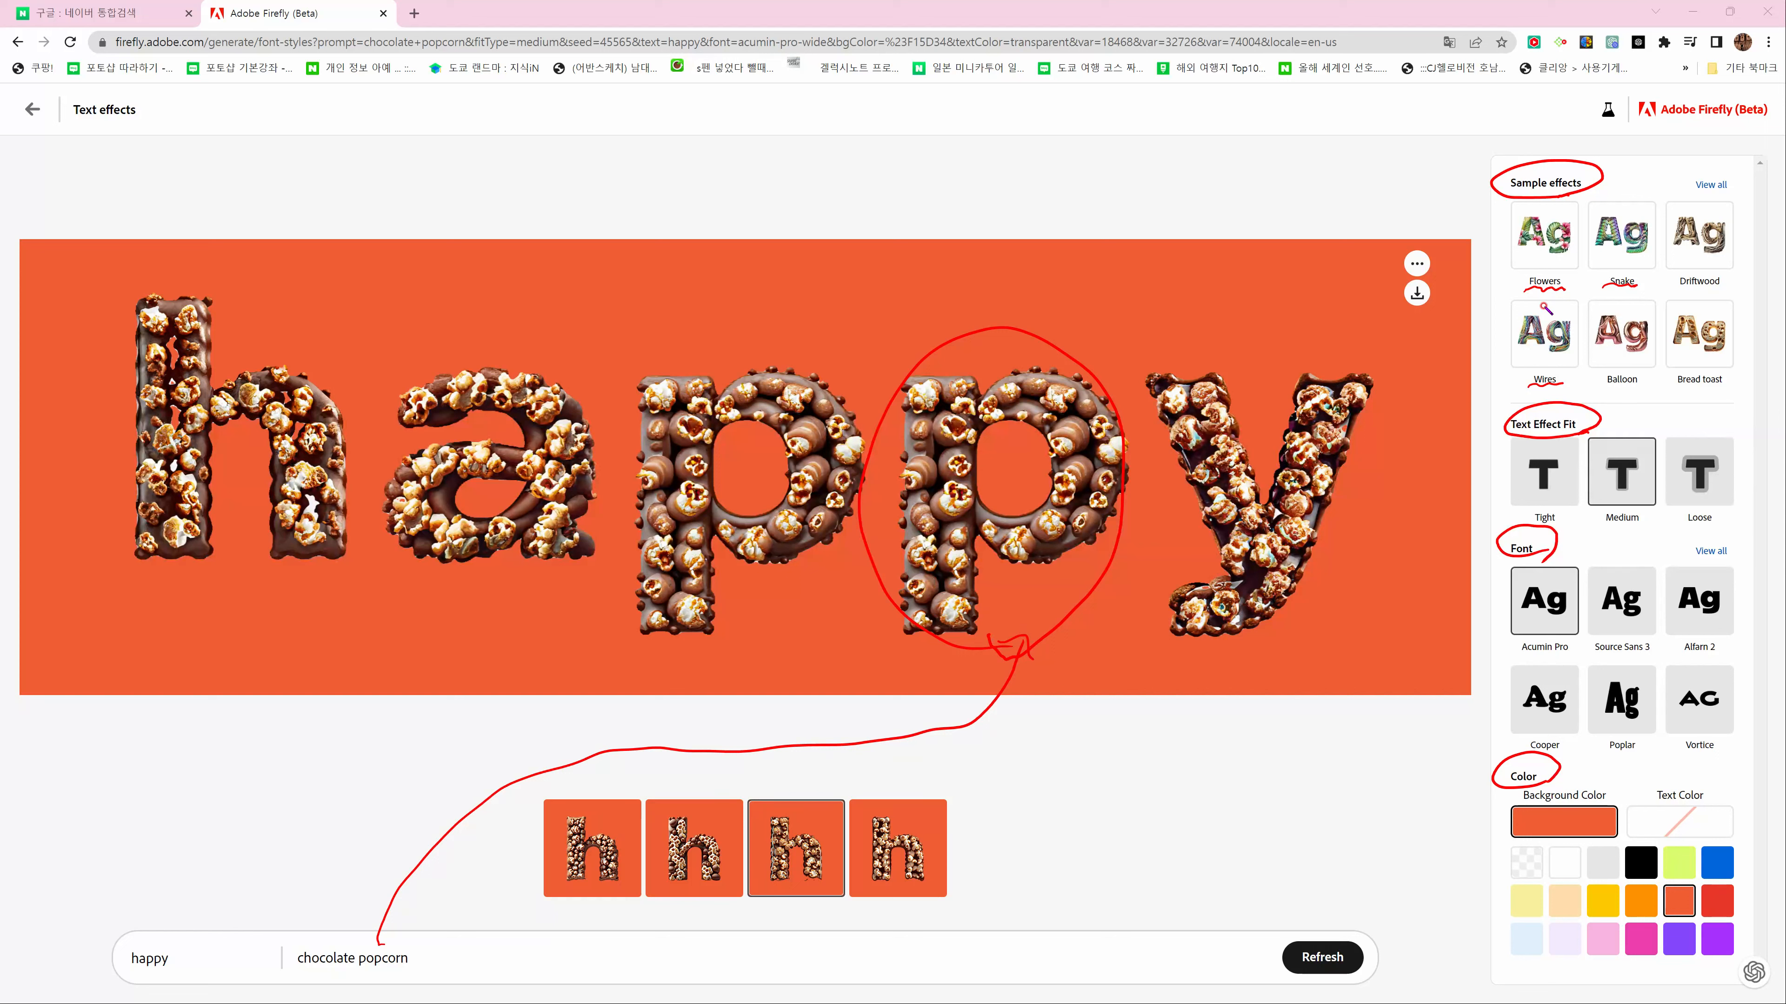
{"action": "mouse_move", "coordinate": [1519, 296]}
{"action": "left_mouse_down"}
{"action": "mouse_move", "coordinate": [1469, 366]}
{"action": "mouse_move", "coordinate": [1428, 546]}
{"action": "mouse_move", "coordinate": [1265, 797]}
{"action": "mouse_move", "coordinate": [1027, 918]}
{"action": "mouse_move", "coordinate": [832, 962]}
{"action": "mouse_move", "coordinate": [478, 964]}
{"action": "mouse_move", "coordinate": [461, 935]}
{"action": "mouse_move", "coordinate": [483, 929]}
{"action": "mouse_move", "coordinate": [483, 977]}
{"action": "left_mouse_up"}
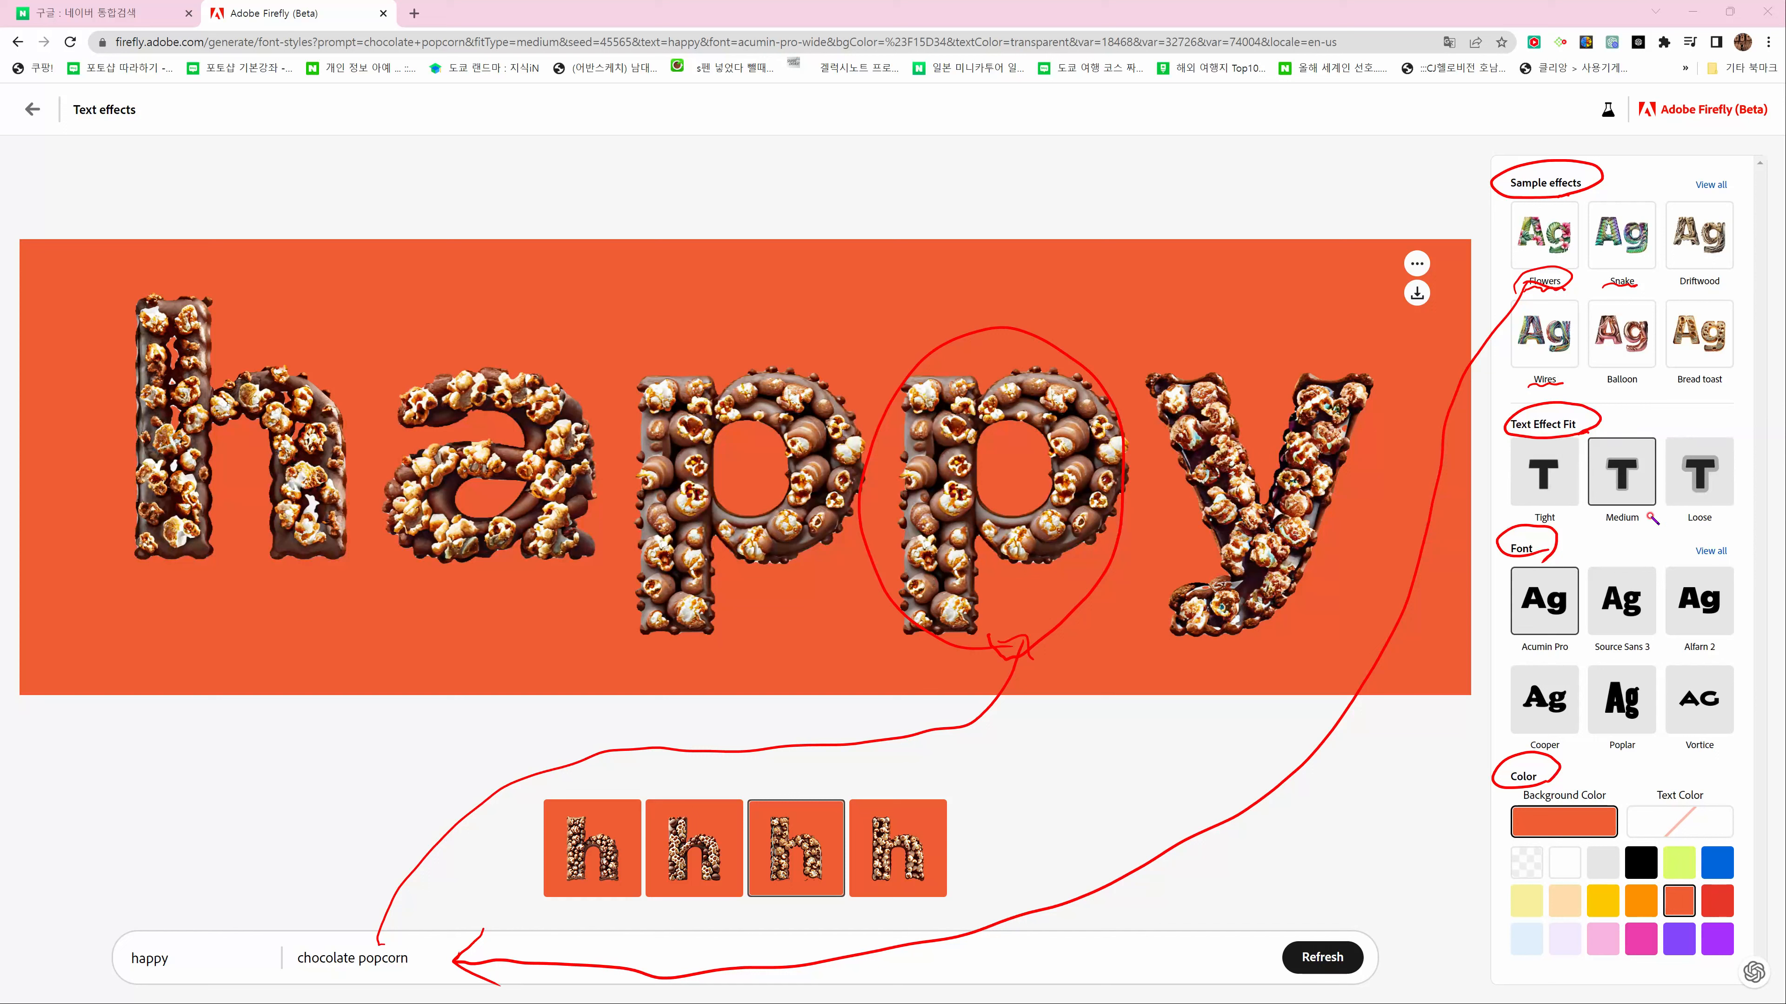
{"action": "left_click_drag", "start_coordinate": [1601, 521], "coordinate": [1644, 520]}
{"action": "mouse_move", "coordinate": [1706, 531]}
{"action": "left_mouse_down"}
{"action": "mouse_move", "coordinate": [1679, 519]}
{"action": "mouse_move", "coordinate": [1733, 511]}
{"action": "mouse_move", "coordinate": [1701, 529]}
{"action": "mouse_move", "coordinate": [1671, 516]}
{"action": "mouse_move", "coordinate": [1734, 526]}
{"action": "mouse_move", "coordinate": [1707, 535]}
{"action": "left_mouse_up"}
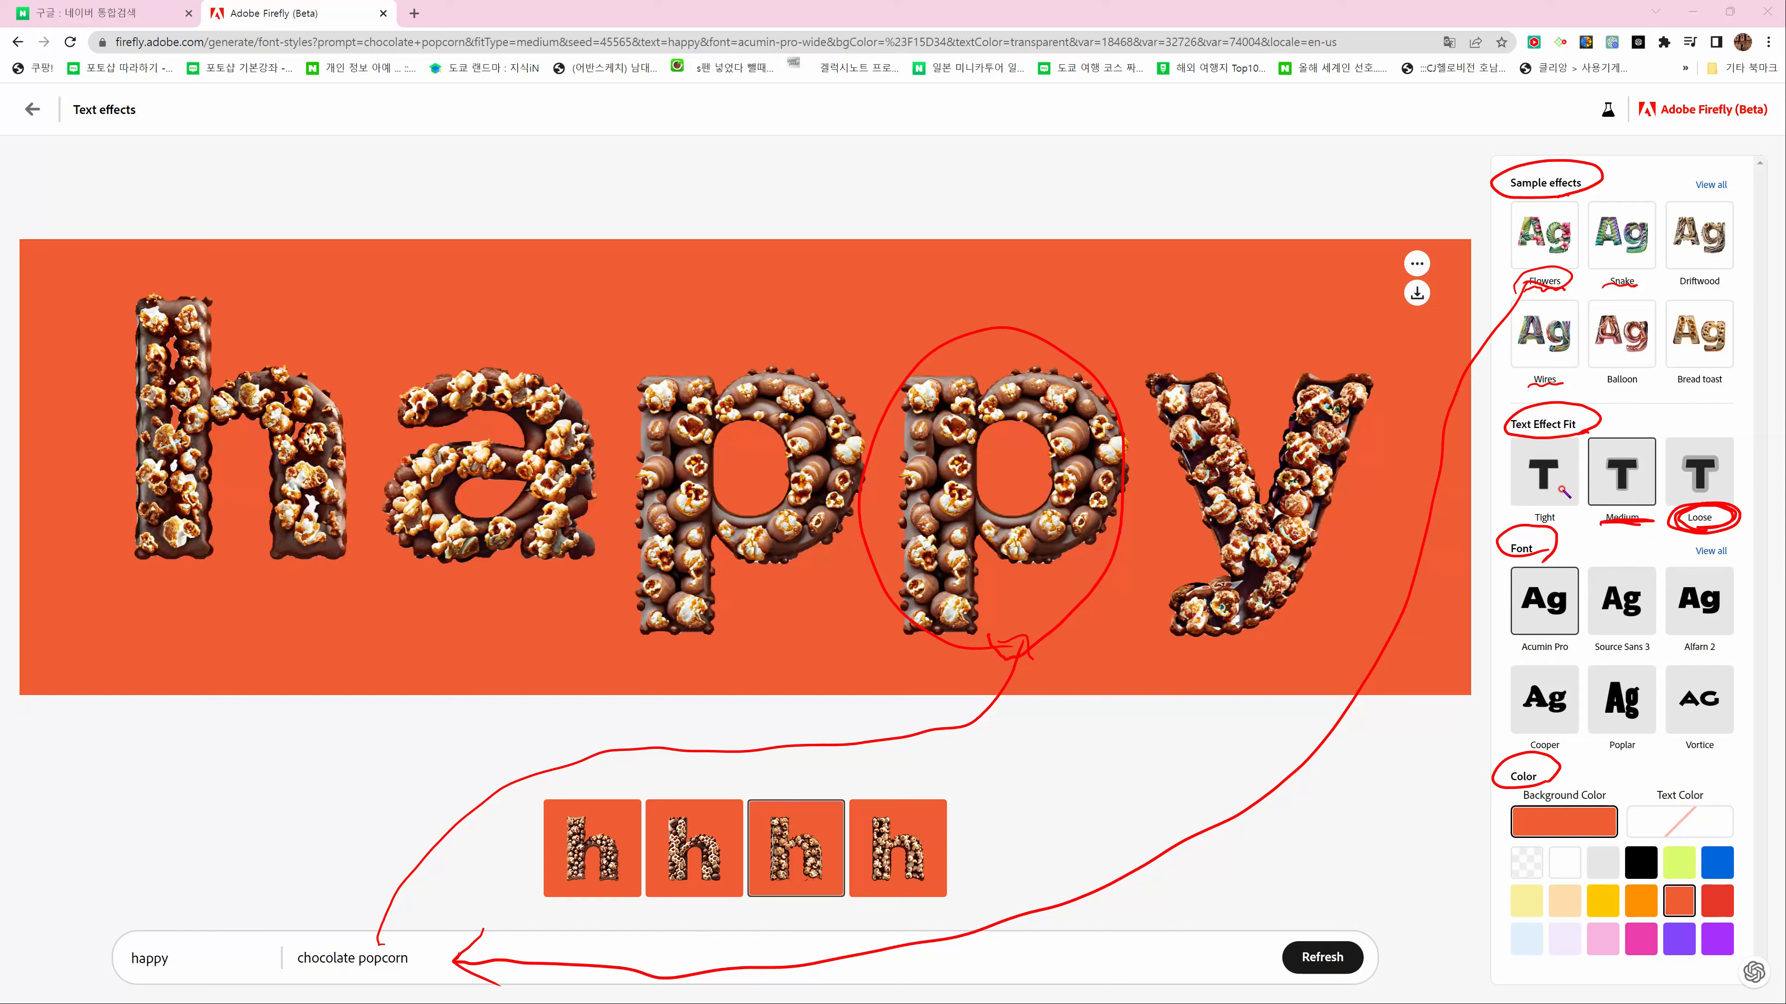
{"action": "mouse_move", "coordinate": [1349, 436]}
{"action": "left_mouse_down"}
{"action": "mouse_move", "coordinate": [1323, 577]}
{"action": "mouse_move", "coordinate": [1265, 629]}
{"action": "mouse_move", "coordinate": [1207, 636]}
{"action": "mouse_move", "coordinate": [1265, 627]}
{"action": "mouse_move", "coordinate": [1314, 563]}
{"action": "mouse_move", "coordinate": [1230, 657]}
{"action": "mouse_move", "coordinate": [1252, 618]}
{"action": "mouse_move", "coordinate": [1272, 637]}
{"action": "mouse_move", "coordinate": [1300, 611]}
{"action": "mouse_move", "coordinate": [1314, 550]}
{"action": "left_mouse_up"}
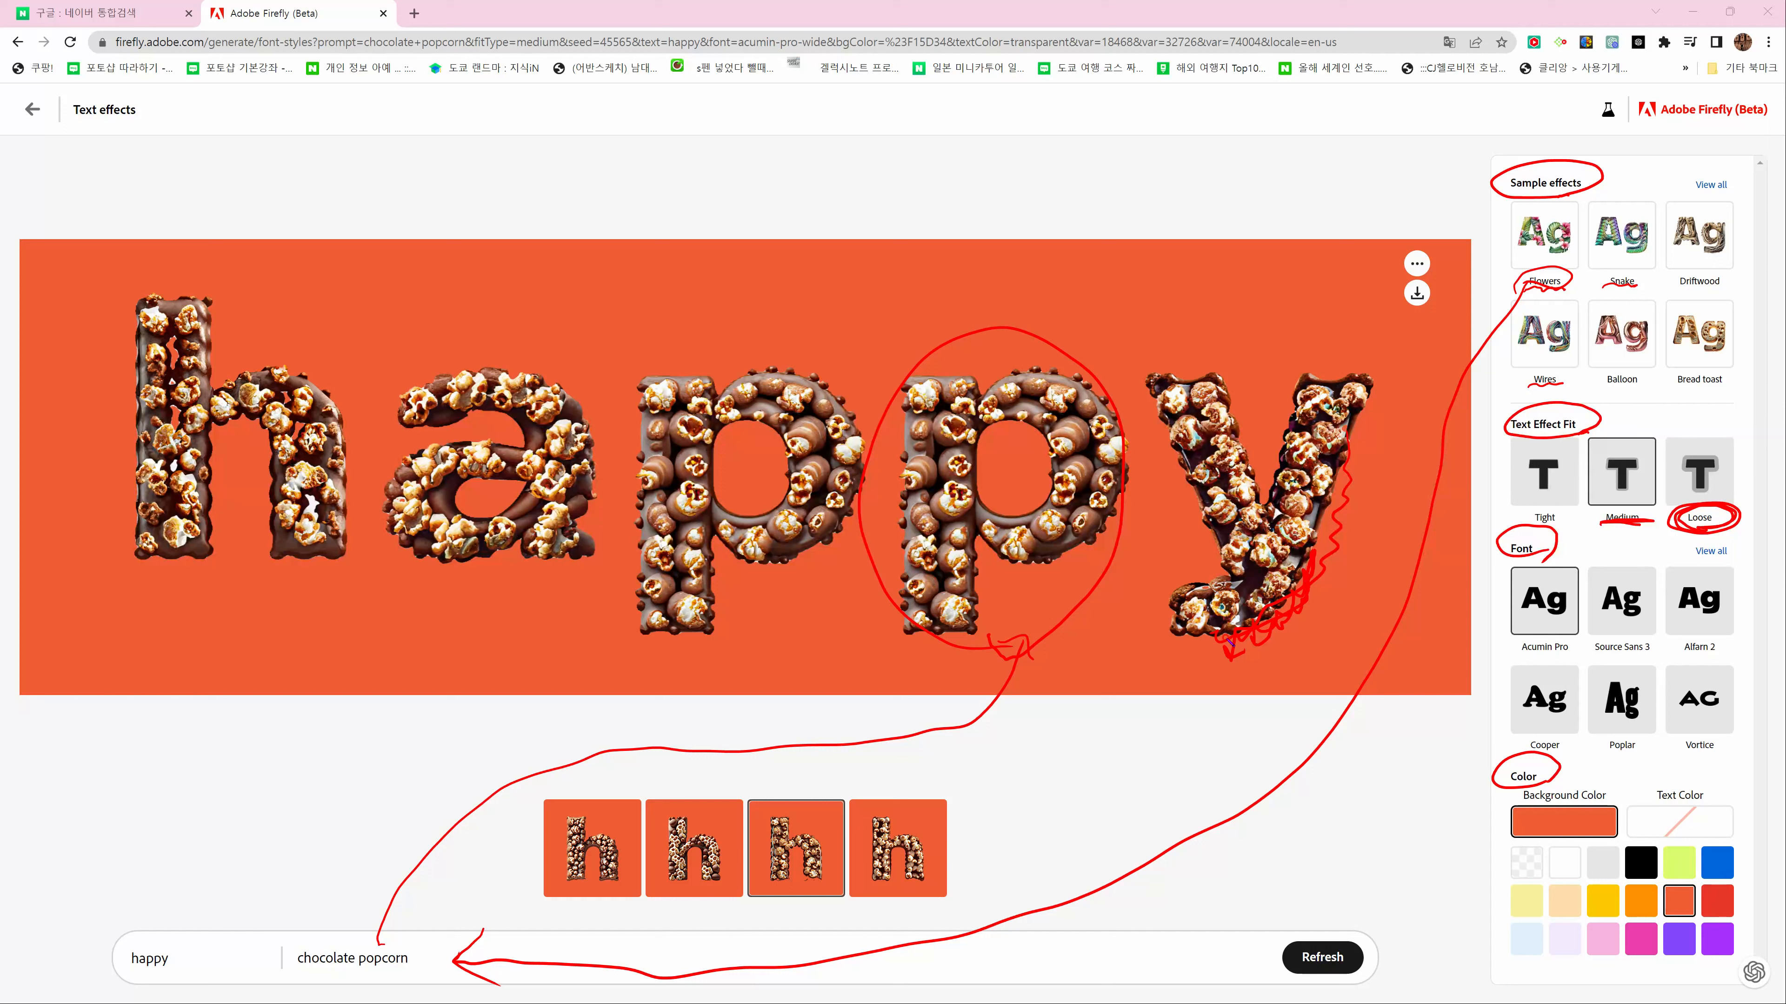
{"action": "mouse_move", "coordinate": [1560, 511]}
{"action": "left_mouse_down"}
{"action": "mouse_move", "coordinate": [1500, 484]}
{"action": "mouse_move", "coordinate": [1530, 462]}
{"action": "mouse_move", "coordinate": [1580, 472]}
{"action": "mouse_move", "coordinate": [1534, 515]}
{"action": "left_mouse_up"}
{"action": "mouse_move", "coordinate": [1182, 566]}
{"action": "left_mouse_down"}
{"action": "mouse_move", "coordinate": [1203, 588]}
{"action": "mouse_move", "coordinate": [1232, 574]}
{"action": "mouse_move", "coordinate": [1193, 468]}
{"action": "left_mouse_up"}
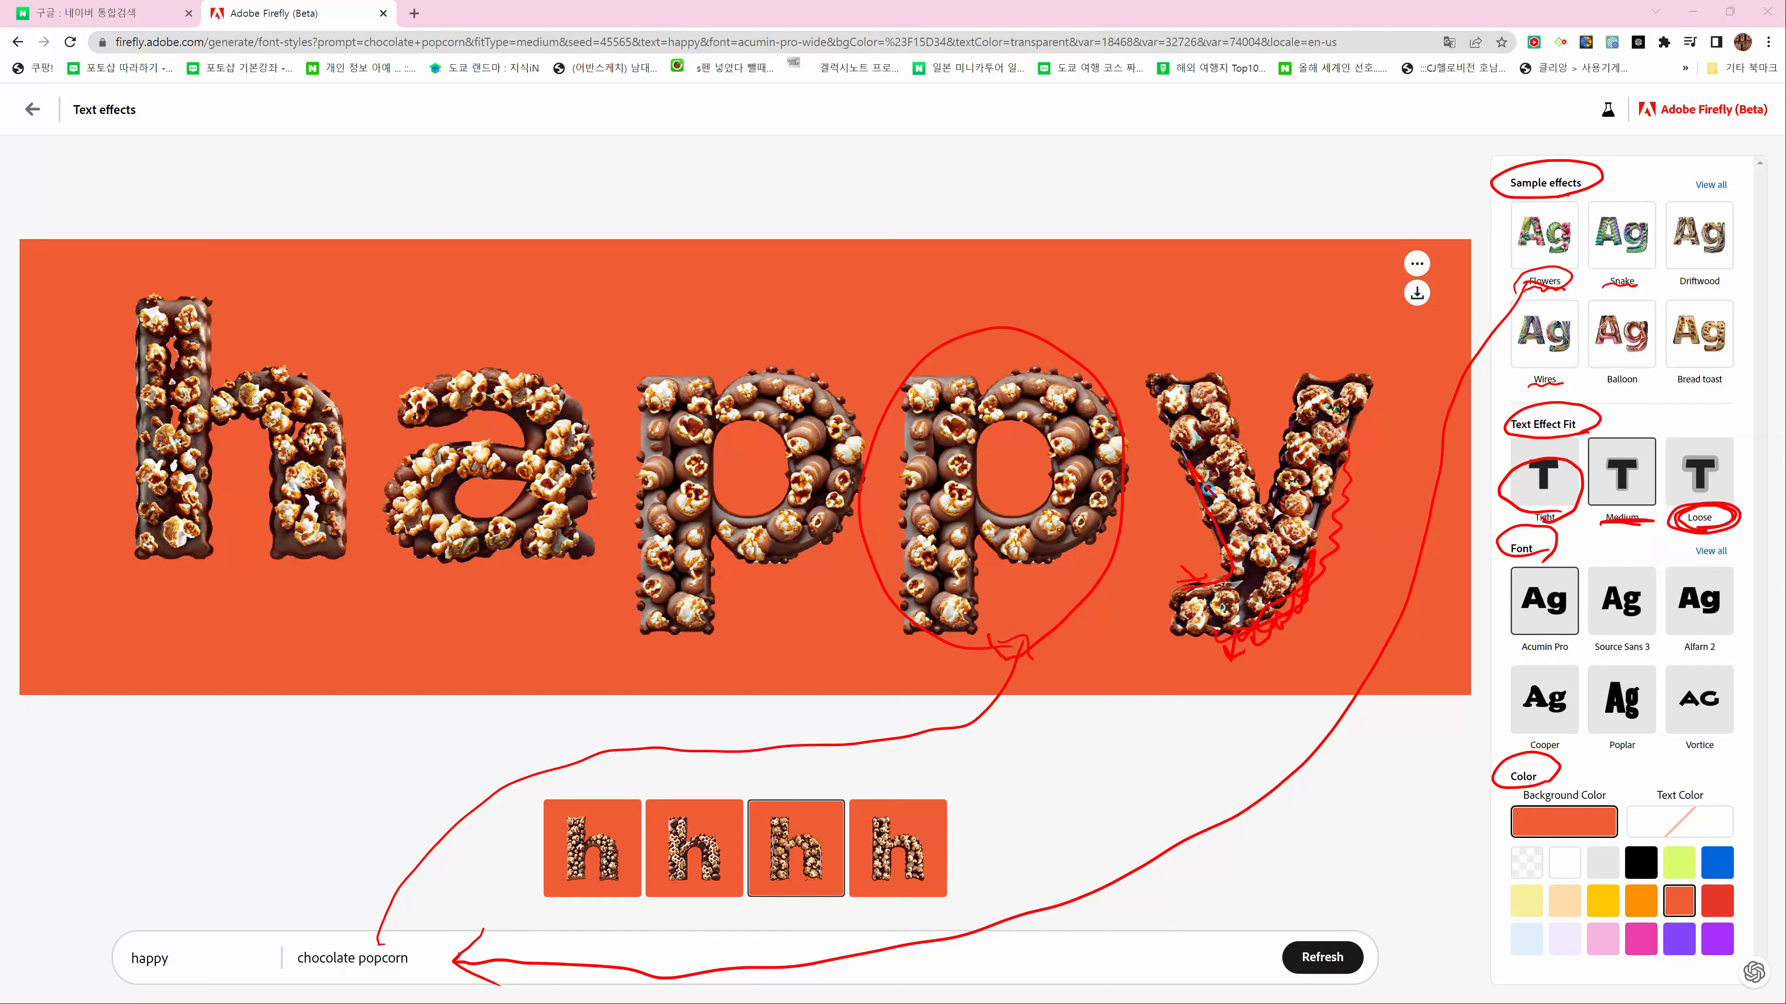
{"action": "mouse_move", "coordinate": [906, 538]}
{"action": "left_mouse_down"}
{"action": "mouse_move", "coordinate": [903, 493]}
{"action": "mouse_move", "coordinate": [912, 527]}
{"action": "left_mouse_up"}
{"action": "mouse_move", "coordinate": [644, 612]}
{"action": "left_mouse_down"}
{"action": "mouse_move", "coordinate": [645, 566]}
{"action": "mouse_move", "coordinate": [643, 613]}
{"action": "mouse_move", "coordinate": [650, 555]}
{"action": "mouse_move", "coordinate": [659, 612]}
{"action": "left_mouse_up"}
{"action": "mouse_move", "coordinate": [1519, 559]}
{"action": "left_mouse_down"}
{"action": "mouse_move", "coordinate": [1409, 758]}
{"action": "mouse_move", "coordinate": [1398, 746]}
{"action": "mouse_move", "coordinate": [1428, 754]}
{"action": "mouse_move", "coordinate": [1331, 819]}
{"action": "left_mouse_up"}
{"action": "left_click_drag", "start_coordinate": [1352, 787], "coordinate": [1372, 806]}
{"action": "left_click_drag", "start_coordinate": [1376, 783], "coordinate": [1393, 807]}
{"action": "left_click_drag", "start_coordinate": [1393, 793], "coordinate": [1424, 806]}
{"action": "left_click_drag", "start_coordinate": [1424, 792], "coordinate": [1431, 792]}
{"action": "mouse_move", "coordinate": [1311, 824]}
{"action": "left_mouse_down"}
{"action": "mouse_move", "coordinate": [1411, 816]}
{"action": "mouse_move", "coordinate": [1334, 839]}
{"action": "left_mouse_up"}
{"action": "left_click_drag", "start_coordinate": [1325, 843], "coordinate": [1340, 842]}
{"action": "left_click_drag", "start_coordinate": [1334, 847], "coordinate": [1344, 854]}
{"action": "left_click_drag", "start_coordinate": [1330, 856], "coordinate": [1381, 850]}
{"action": "left_click_drag", "start_coordinate": [1360, 853], "coordinate": [1379, 865]}
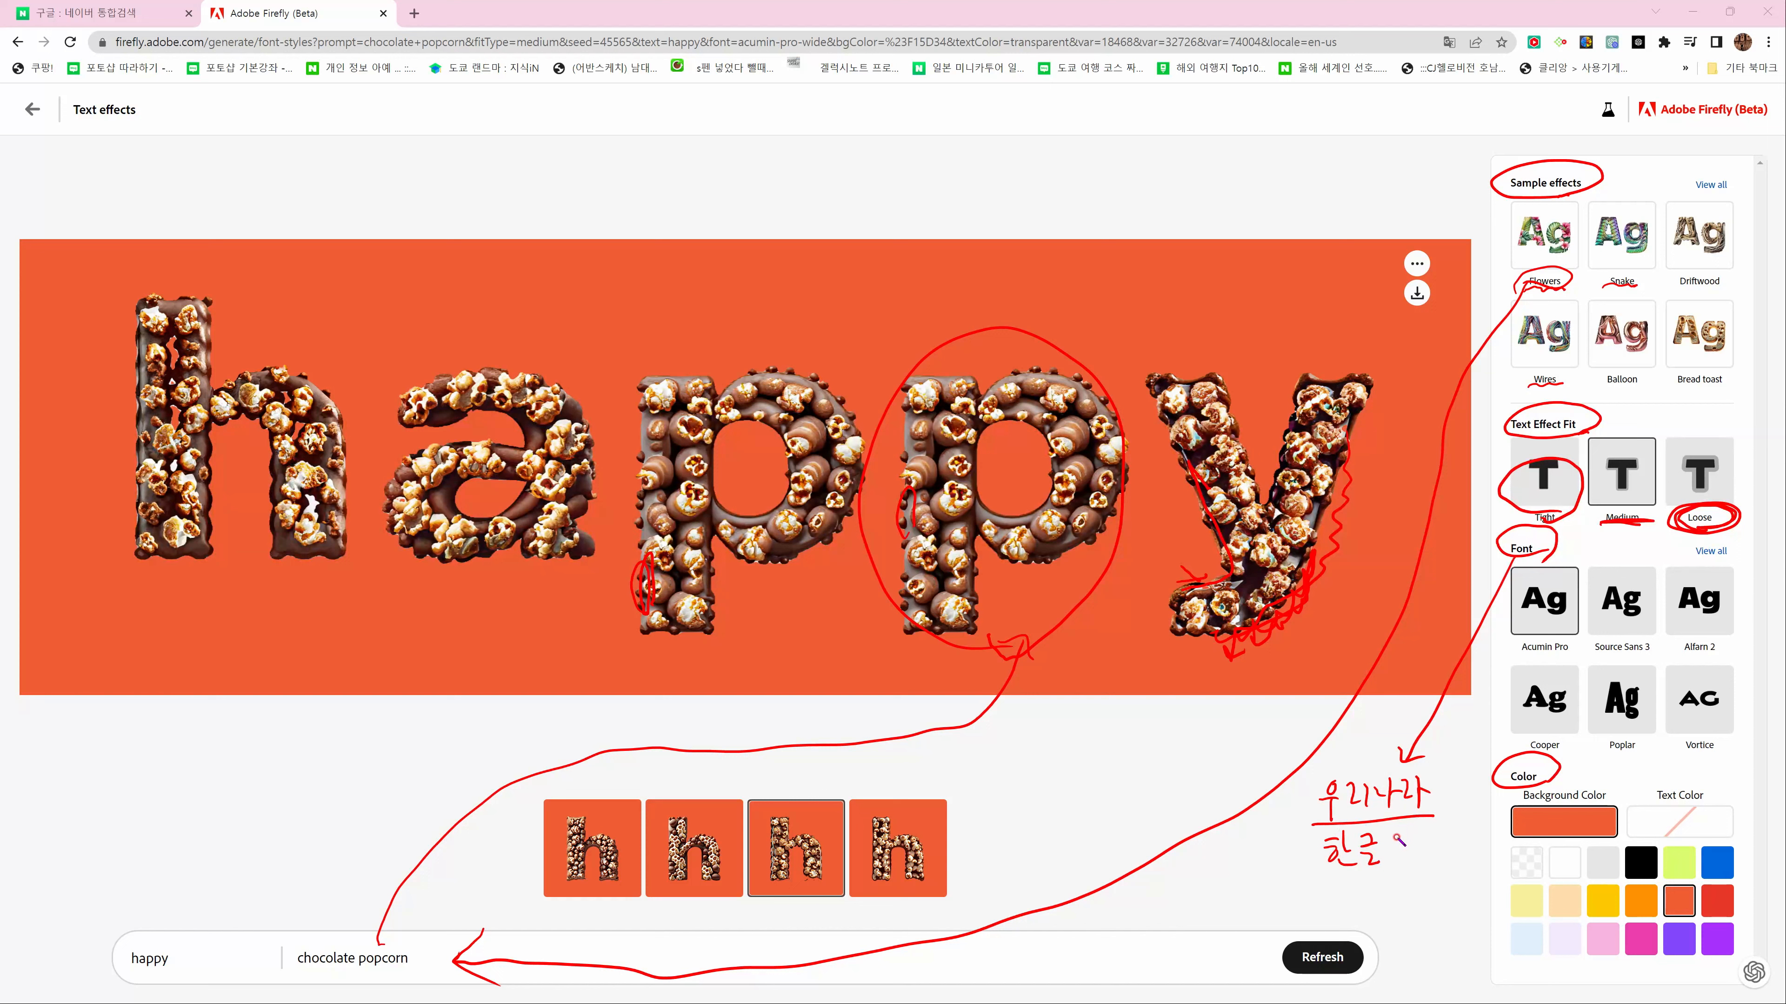
{"action": "mouse_move", "coordinate": [1397, 832]}
{"action": "left_mouse_down"}
{"action": "mouse_move", "coordinate": [1395, 863]}
{"action": "mouse_move", "coordinate": [1432, 866]}
{"action": "left_mouse_up"}
{"action": "mouse_move", "coordinate": [1420, 835]}
{"action": "left_mouse_down"}
{"action": "mouse_move", "coordinate": [1340, 875]}
{"action": "mouse_move", "coordinate": [1444, 862]}
{"action": "left_mouse_up"}
{"action": "left_click_drag", "start_coordinate": [1498, 806], "coordinate": [1624, 799]}
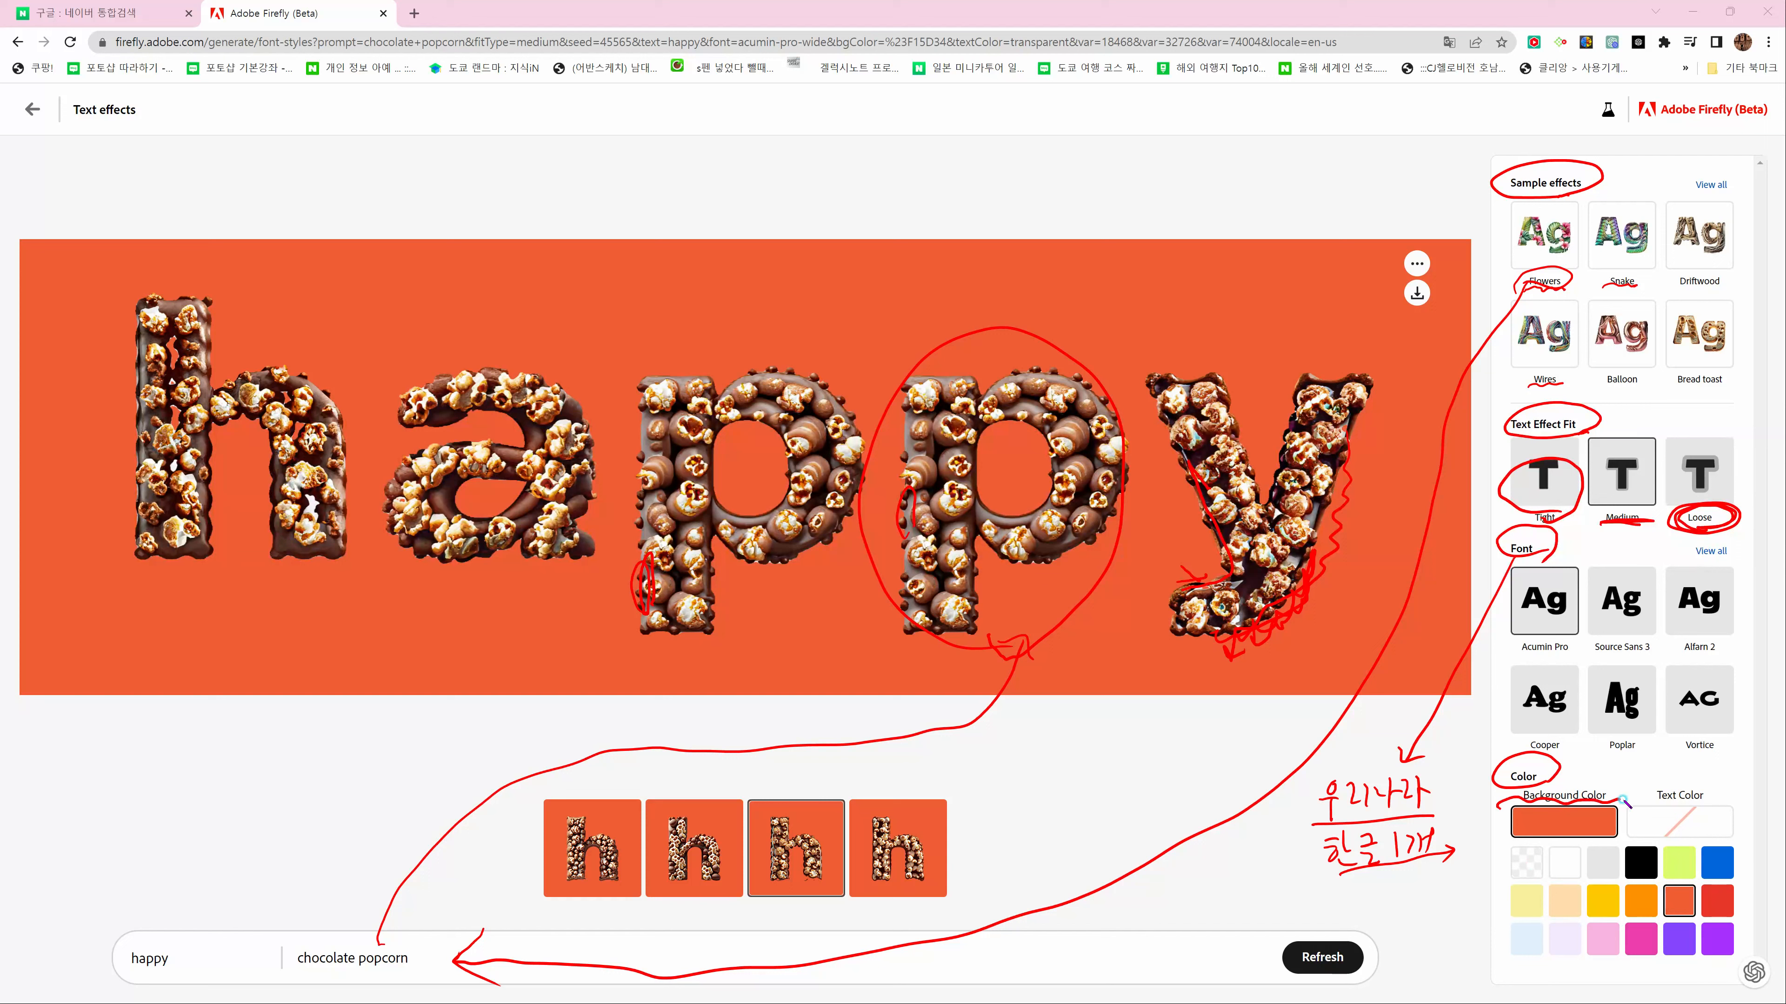
{"action": "mouse_move", "coordinate": [1548, 884]}
{"action": "left_mouse_down"}
{"action": "mouse_move", "coordinate": [1499, 874]}
{"action": "mouse_move", "coordinate": [1515, 832]}
{"action": "mouse_move", "coordinate": [1541, 837]}
{"action": "mouse_move", "coordinate": [1544, 878]}
{"action": "mouse_move", "coordinate": [1463, 895]}
{"action": "left_mouse_up"}
{"action": "left_click_drag", "start_coordinate": [1467, 887], "coordinate": [1402, 914]}
{"action": "left_click_drag", "start_coordinate": [1390, 908], "coordinate": [1405, 919]}
{"action": "mouse_move", "coordinate": [1396, 922]}
{"action": "left_mouse_down"}
{"action": "mouse_move", "coordinate": [1402, 941]}
{"action": "mouse_move", "coordinate": [1442, 923]}
{"action": "mouse_move", "coordinate": [1433, 941]}
{"action": "left_mouse_up"}
{"action": "mouse_move", "coordinate": [1394, 945]}
{"action": "left_mouse_down"}
{"action": "mouse_move", "coordinate": [1448, 942]}
{"action": "mouse_move", "coordinate": [1364, 904]}
{"action": "mouse_move", "coordinate": [1379, 889]}
{"action": "mouse_move", "coordinate": [1383, 910]}
{"action": "mouse_move", "coordinate": [1358, 895]}
{"action": "mouse_move", "coordinate": [1387, 920]}
{"action": "left_mouse_up"}
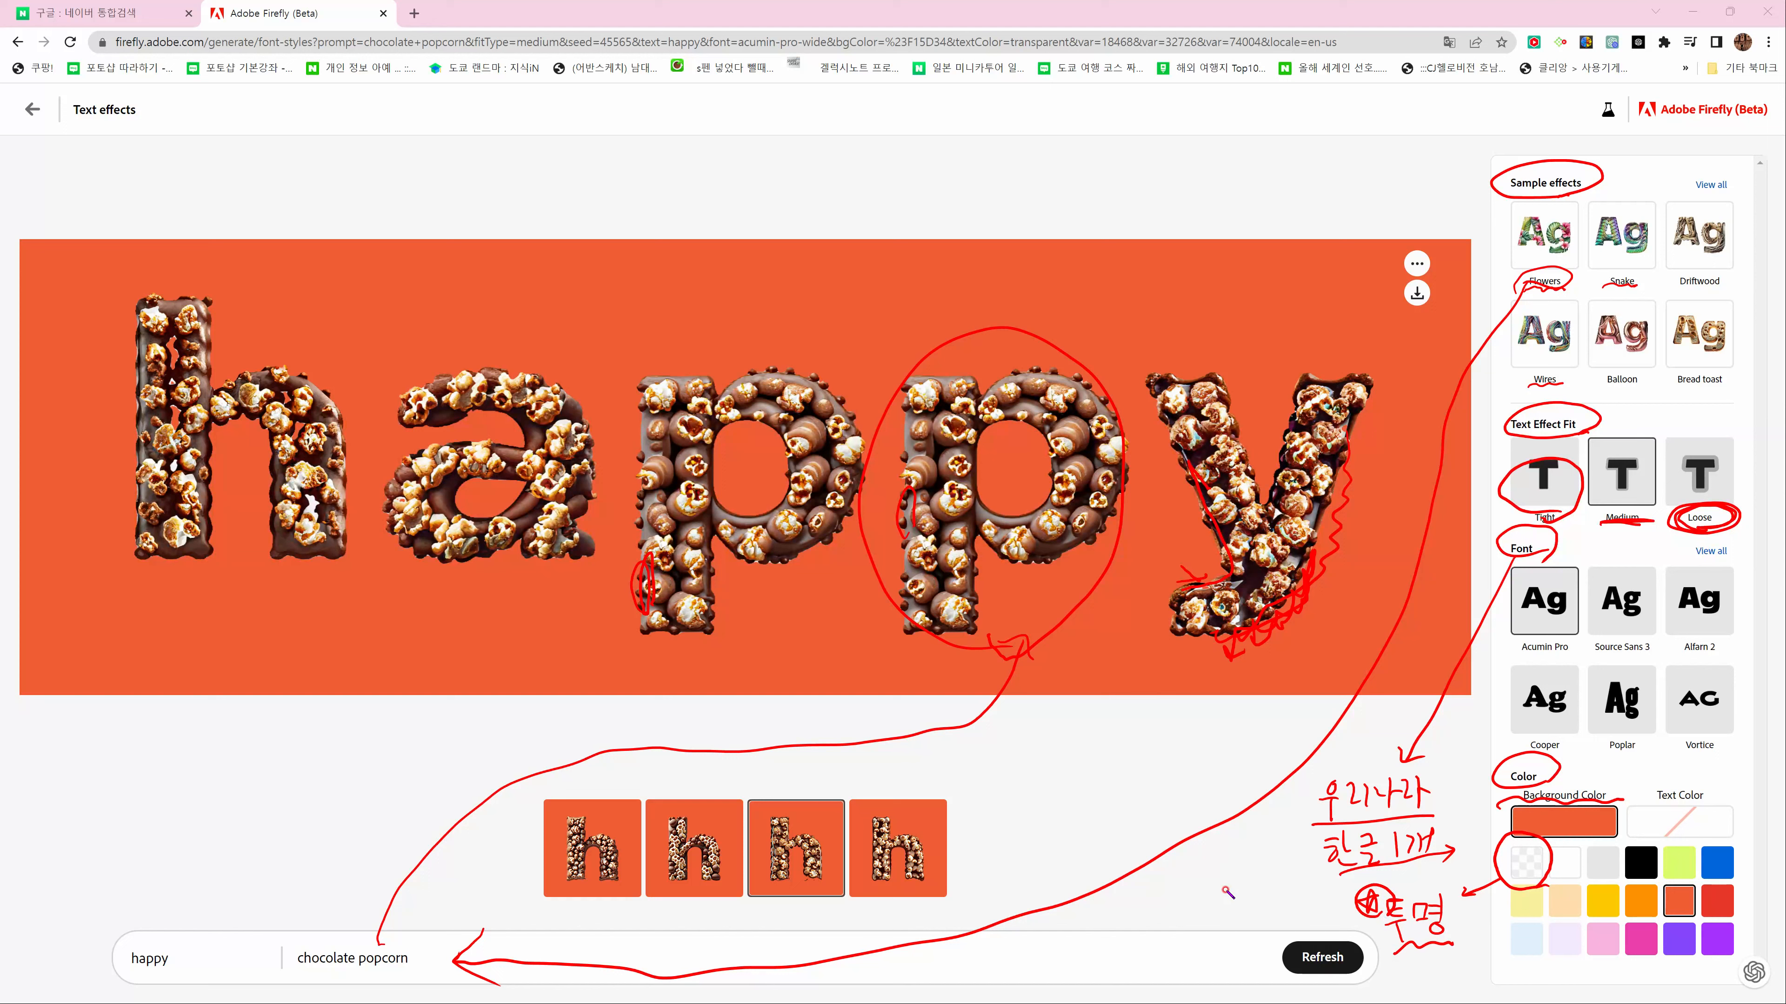
{"action": "mouse_move", "coordinate": [1175, 895]}
{"action": "left_mouse_down"}
{"action": "mouse_move", "coordinate": [1258, 894]}
{"action": "mouse_move", "coordinate": [1261, 919]}
{"action": "mouse_move", "coordinate": [1179, 932]}
{"action": "mouse_move", "coordinate": [1149, 912]}
{"action": "mouse_move", "coordinate": [1187, 881]}
{"action": "mouse_move", "coordinate": [1280, 899]}
{"action": "left_mouse_up"}
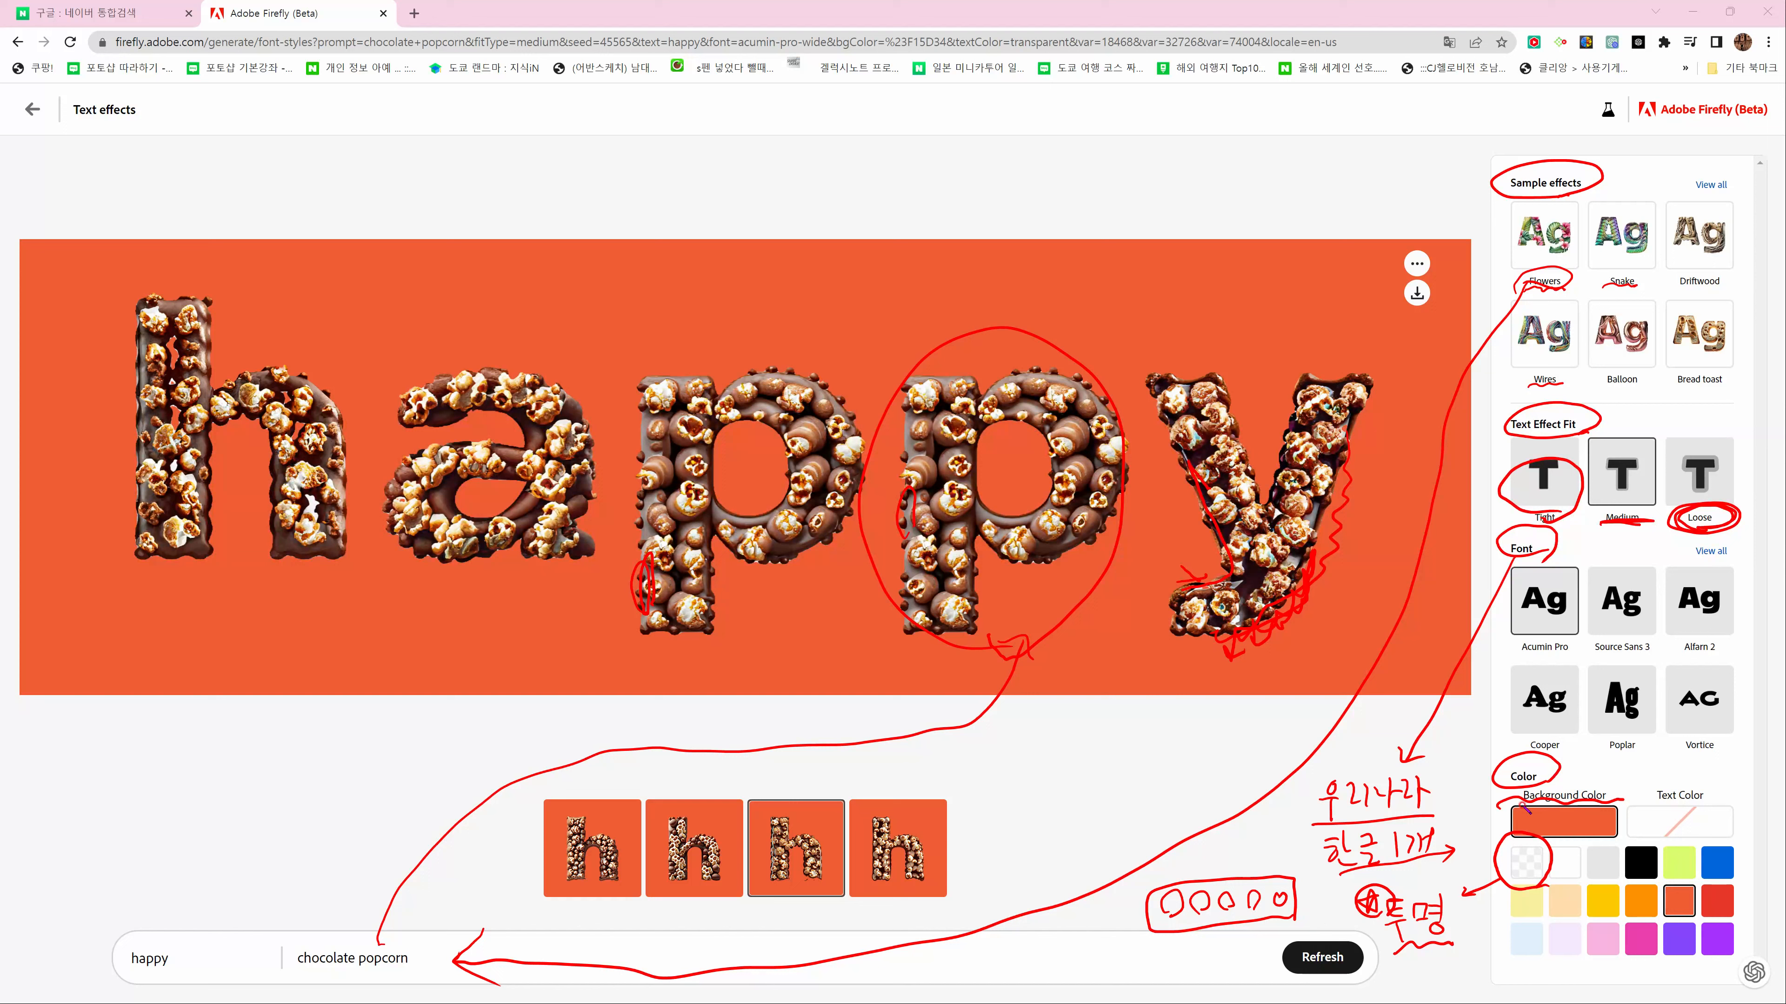
{"action": "mouse_move", "coordinate": [1499, 802]}
{"action": "left_mouse_down"}
{"action": "mouse_move", "coordinate": [1611, 796]}
{"action": "mouse_move", "coordinate": [1563, 801]}
{"action": "mouse_move", "coordinate": [1541, 850]}
{"action": "left_mouse_up"}
{"action": "mouse_move", "coordinate": [1707, 800]}
{"action": "left_mouse_down"}
{"action": "mouse_move", "coordinate": [1649, 779]}
{"action": "mouse_move", "coordinate": [1702, 776]}
{"action": "mouse_move", "coordinate": [1722, 796]}
{"action": "mouse_move", "coordinate": [1679, 805]}
{"action": "mouse_move", "coordinate": [1692, 779]}
{"action": "mouse_move", "coordinate": [1728, 818]}
{"action": "mouse_move", "coordinate": [1738, 926]}
{"action": "left_mouse_up"}
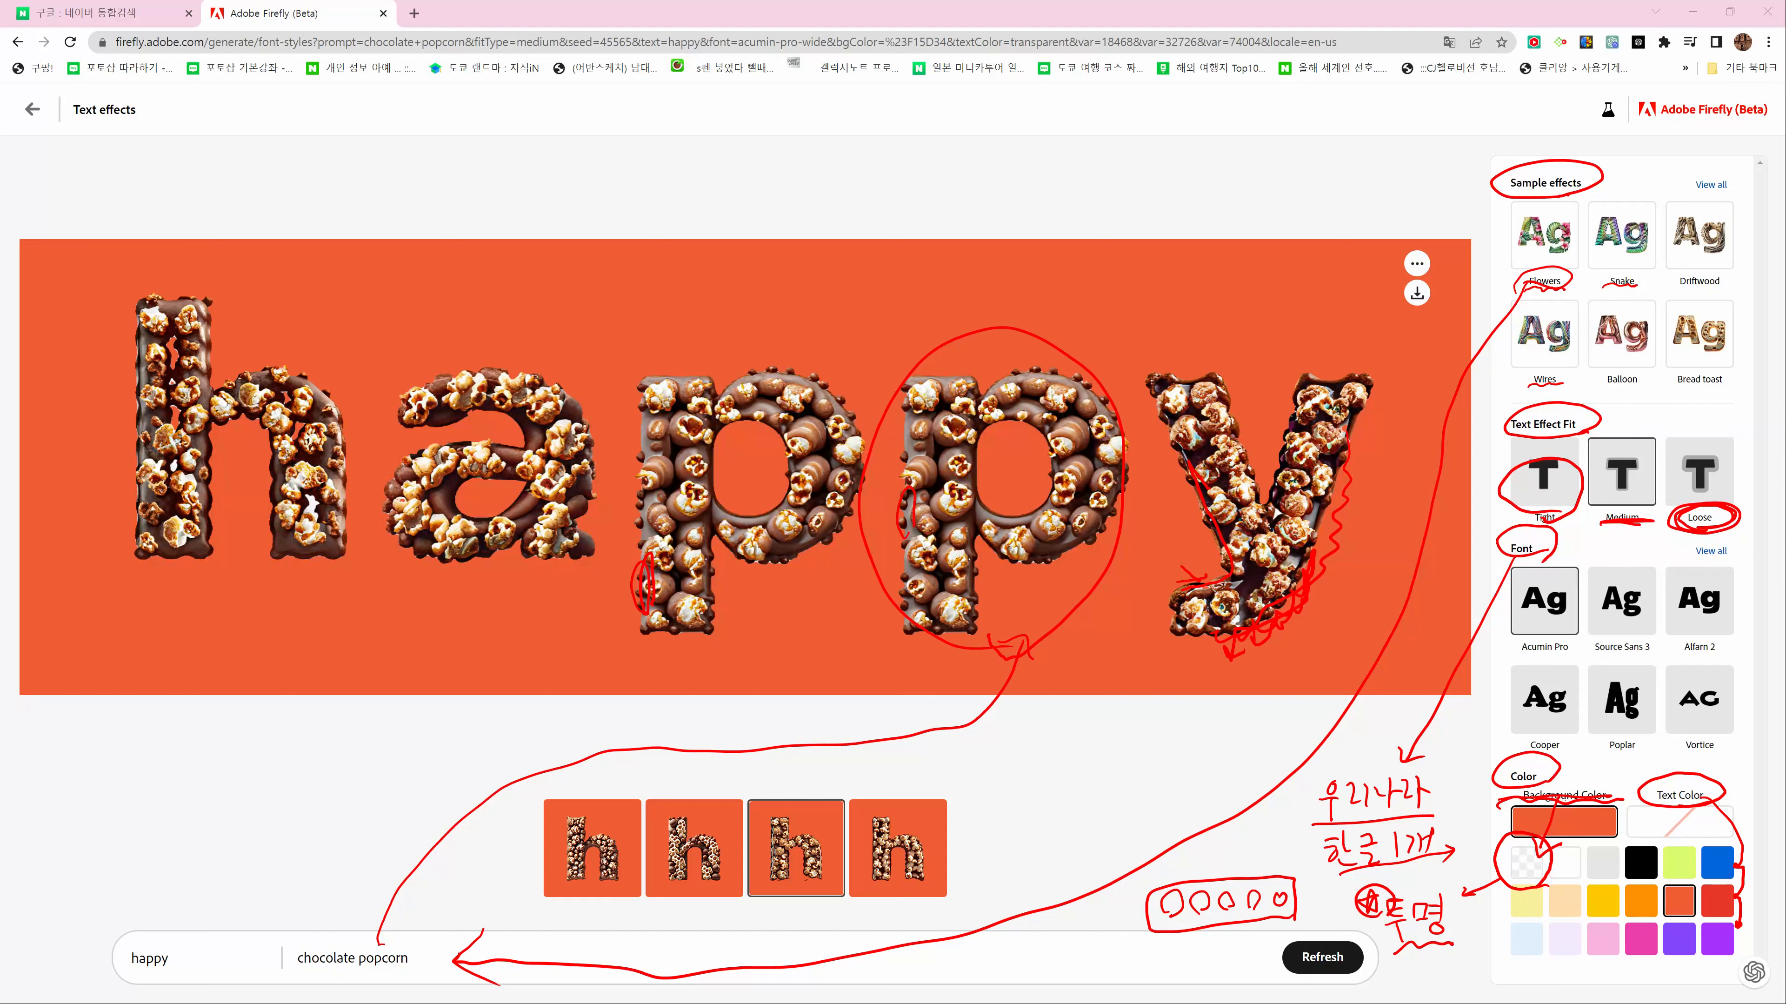
{"action": "key", "text": "Escape"}
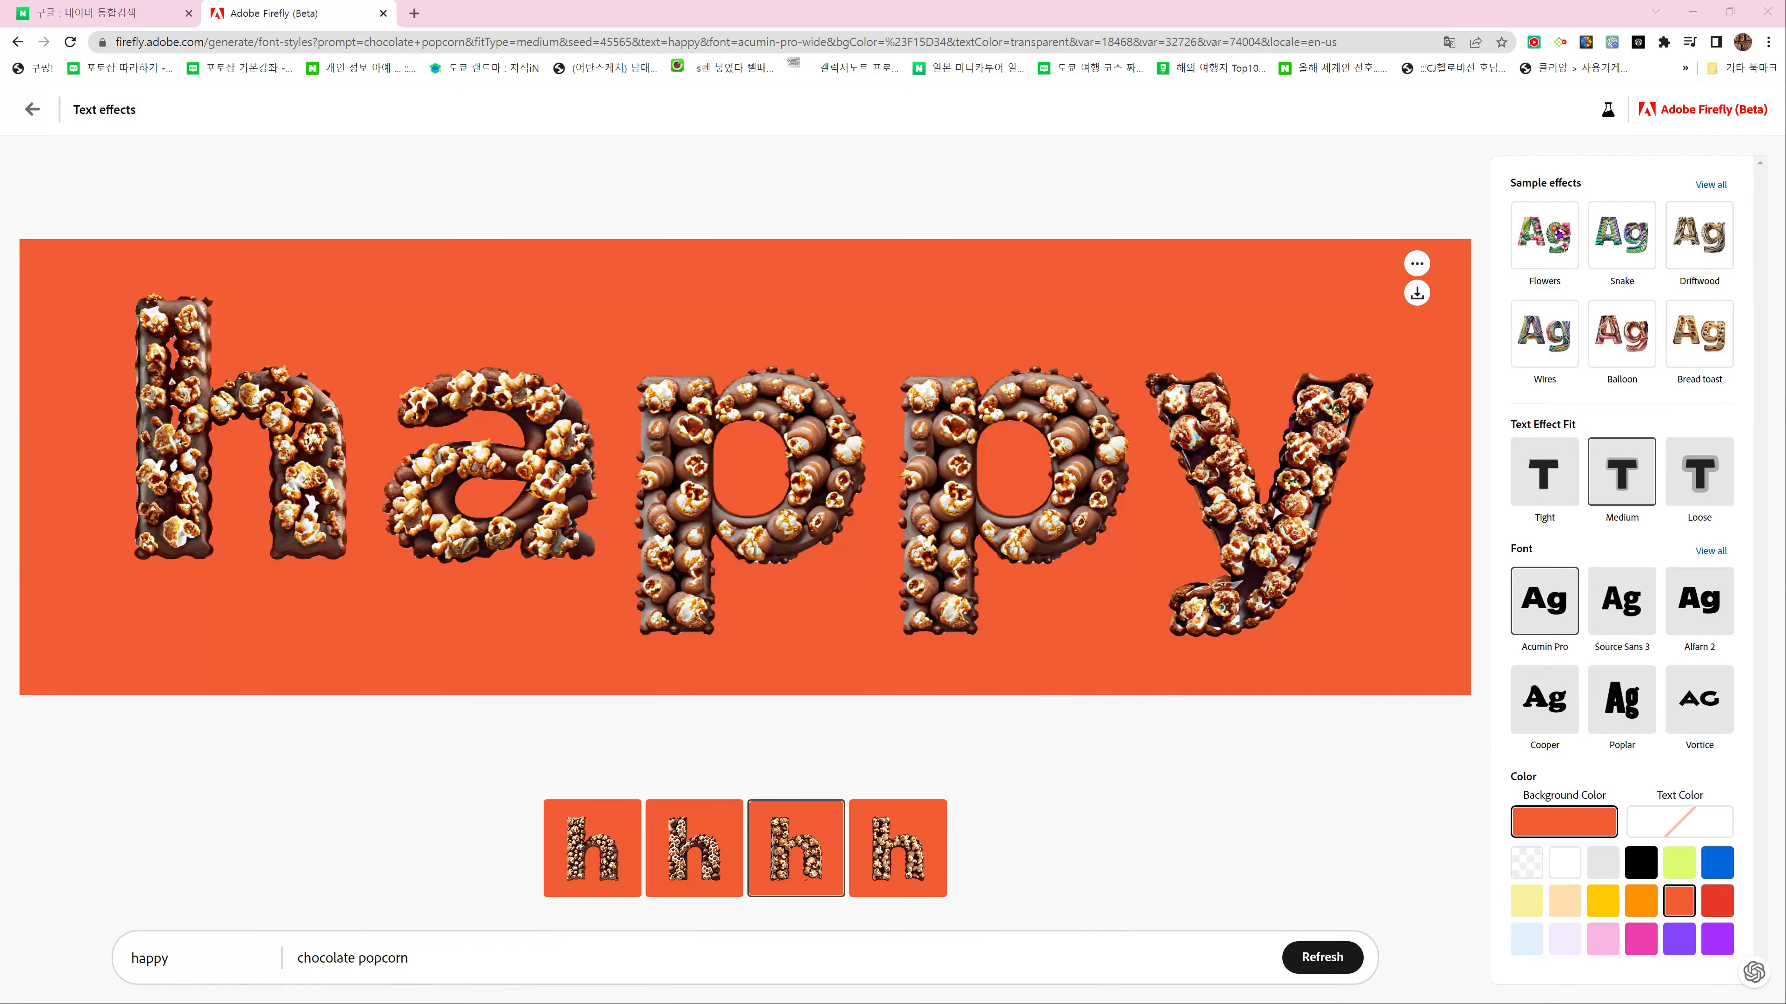
Apply the Flowers sample effect to "happy" and look through the full collection of sample effects
{"action": "left_click", "coordinate": [1543, 244]}
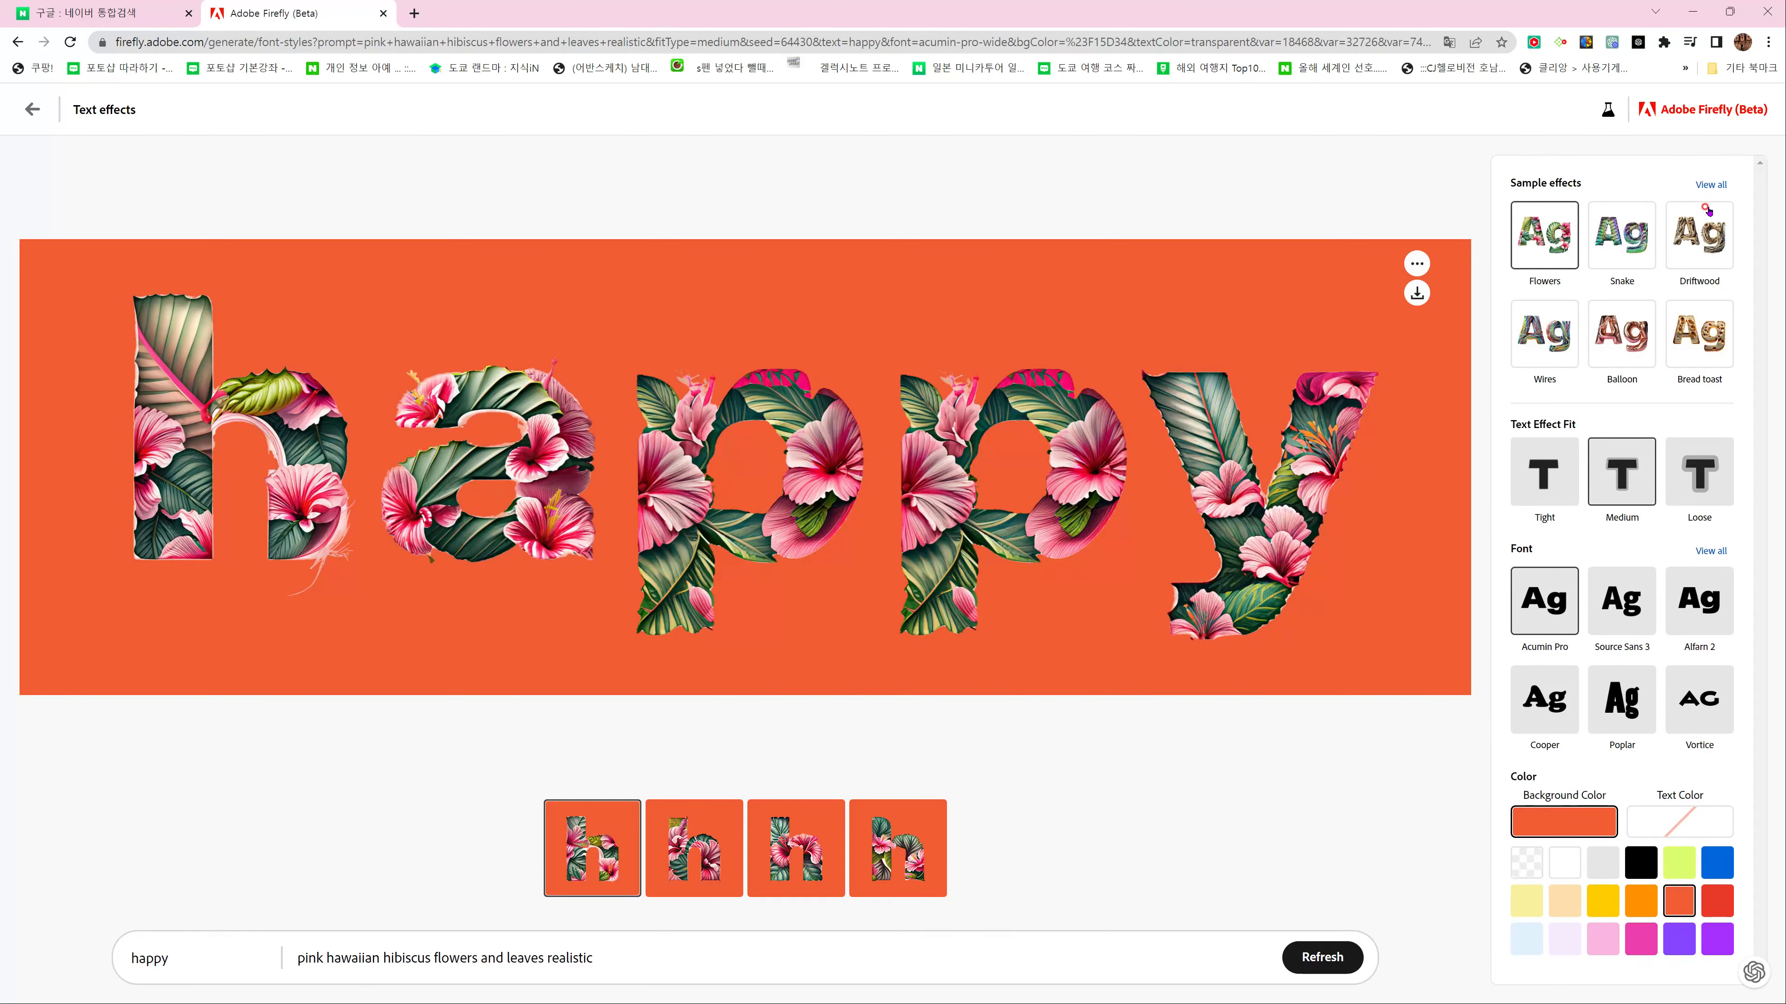
{"action": "left_click", "coordinate": [1708, 185]}
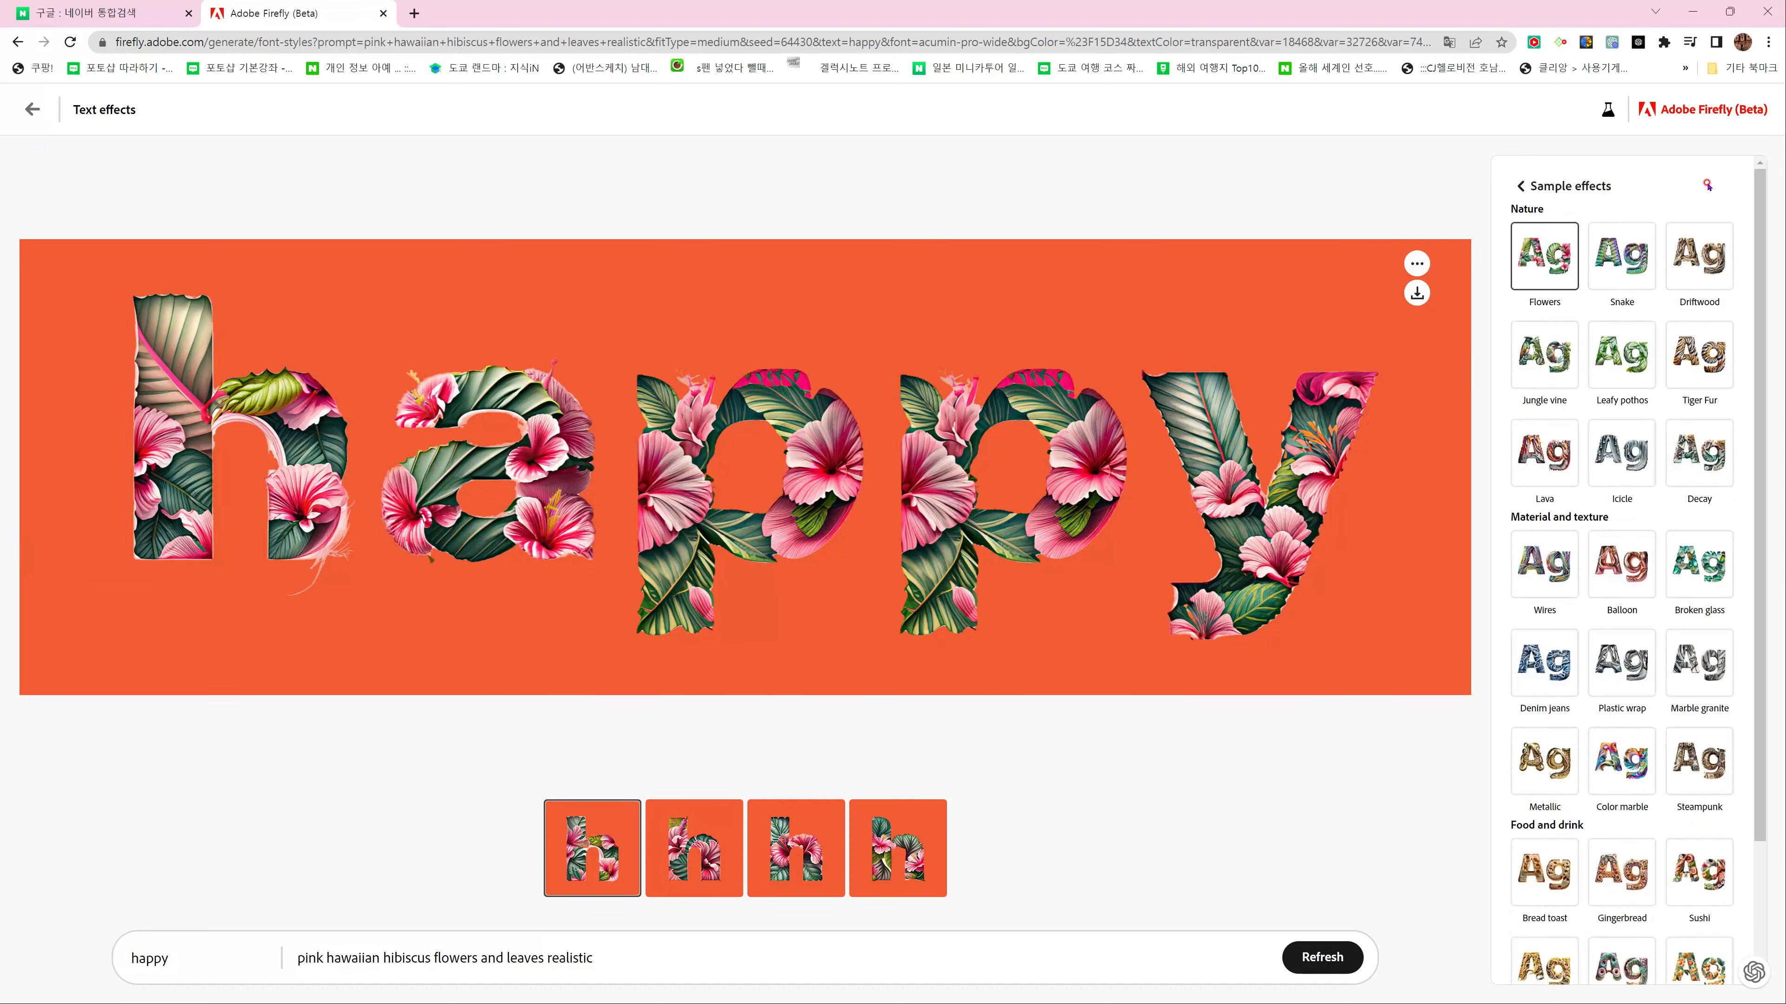
{"action": "scroll", "coordinate": [1693, 380], "scroll_direction": "down", "scroll_amount": 5}
{"action": "scroll", "coordinate": [1723, 475], "scroll_direction": "up", "scroll_amount": 5}
{"action": "scroll", "coordinate": [1507, 199], "scroll_direction": "down", "scroll_amount": 2}
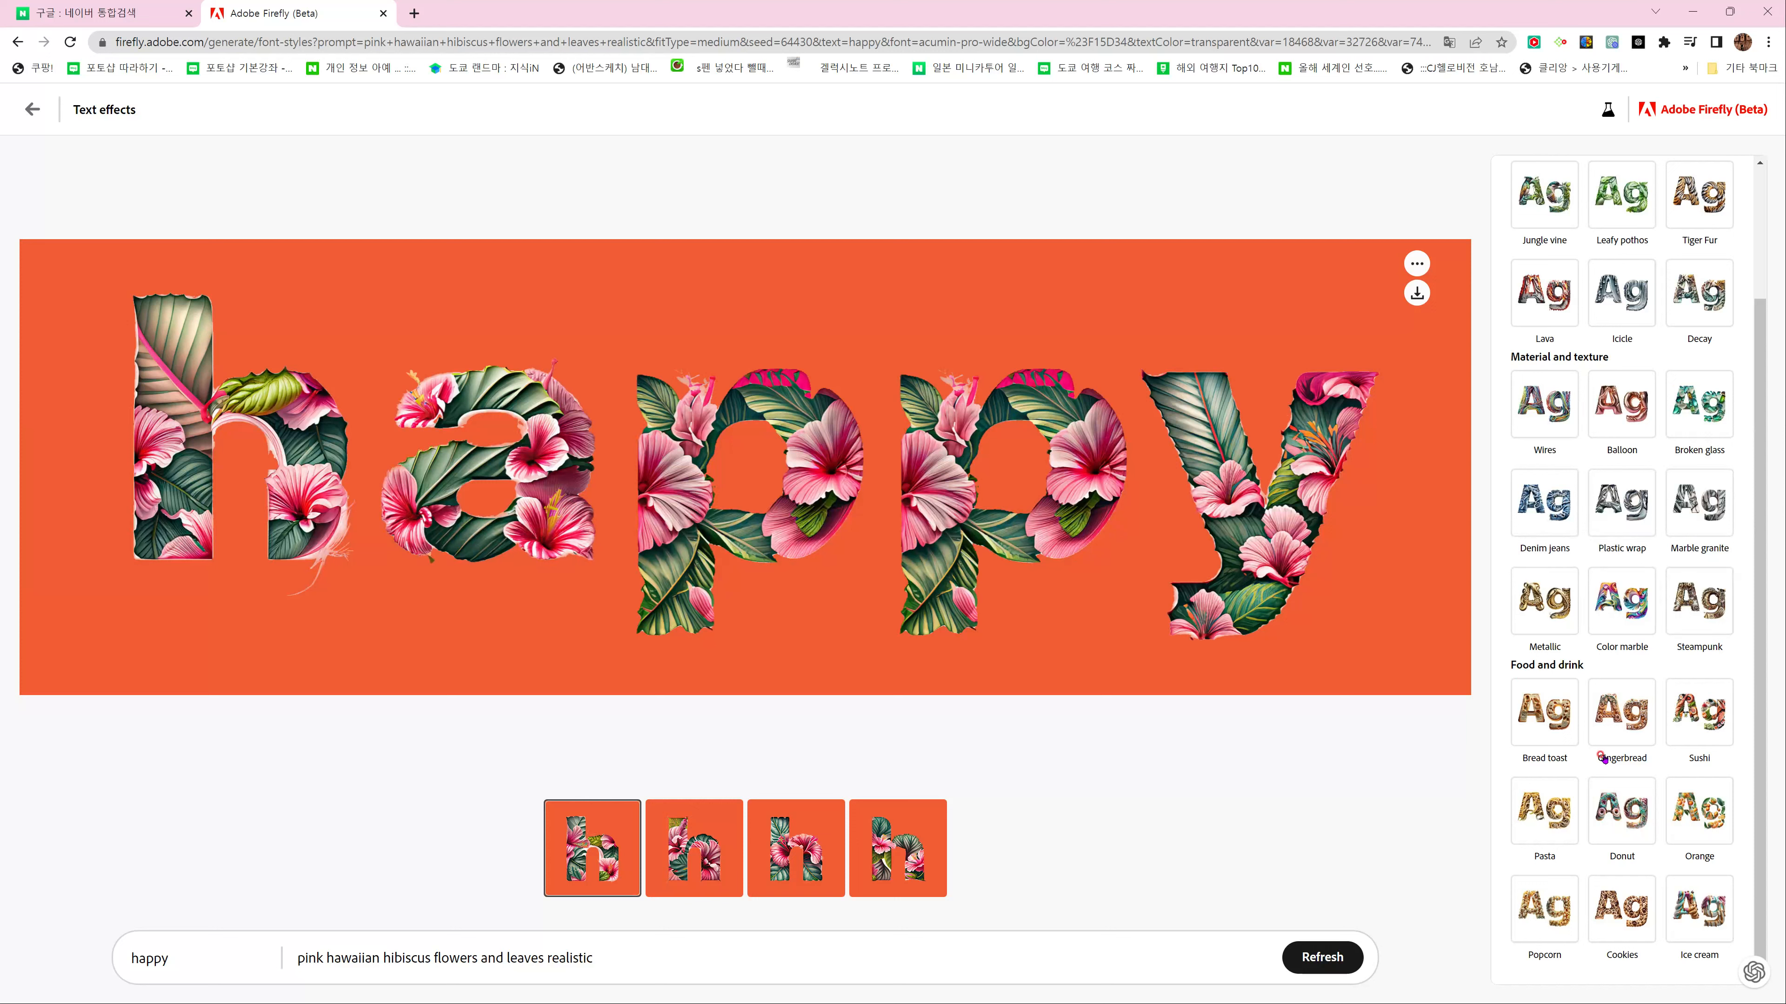
Apply the Bread toast sample effect to "happy" and set its text effect fit to Loose
{"action": "left_click", "coordinate": [1545, 720]}
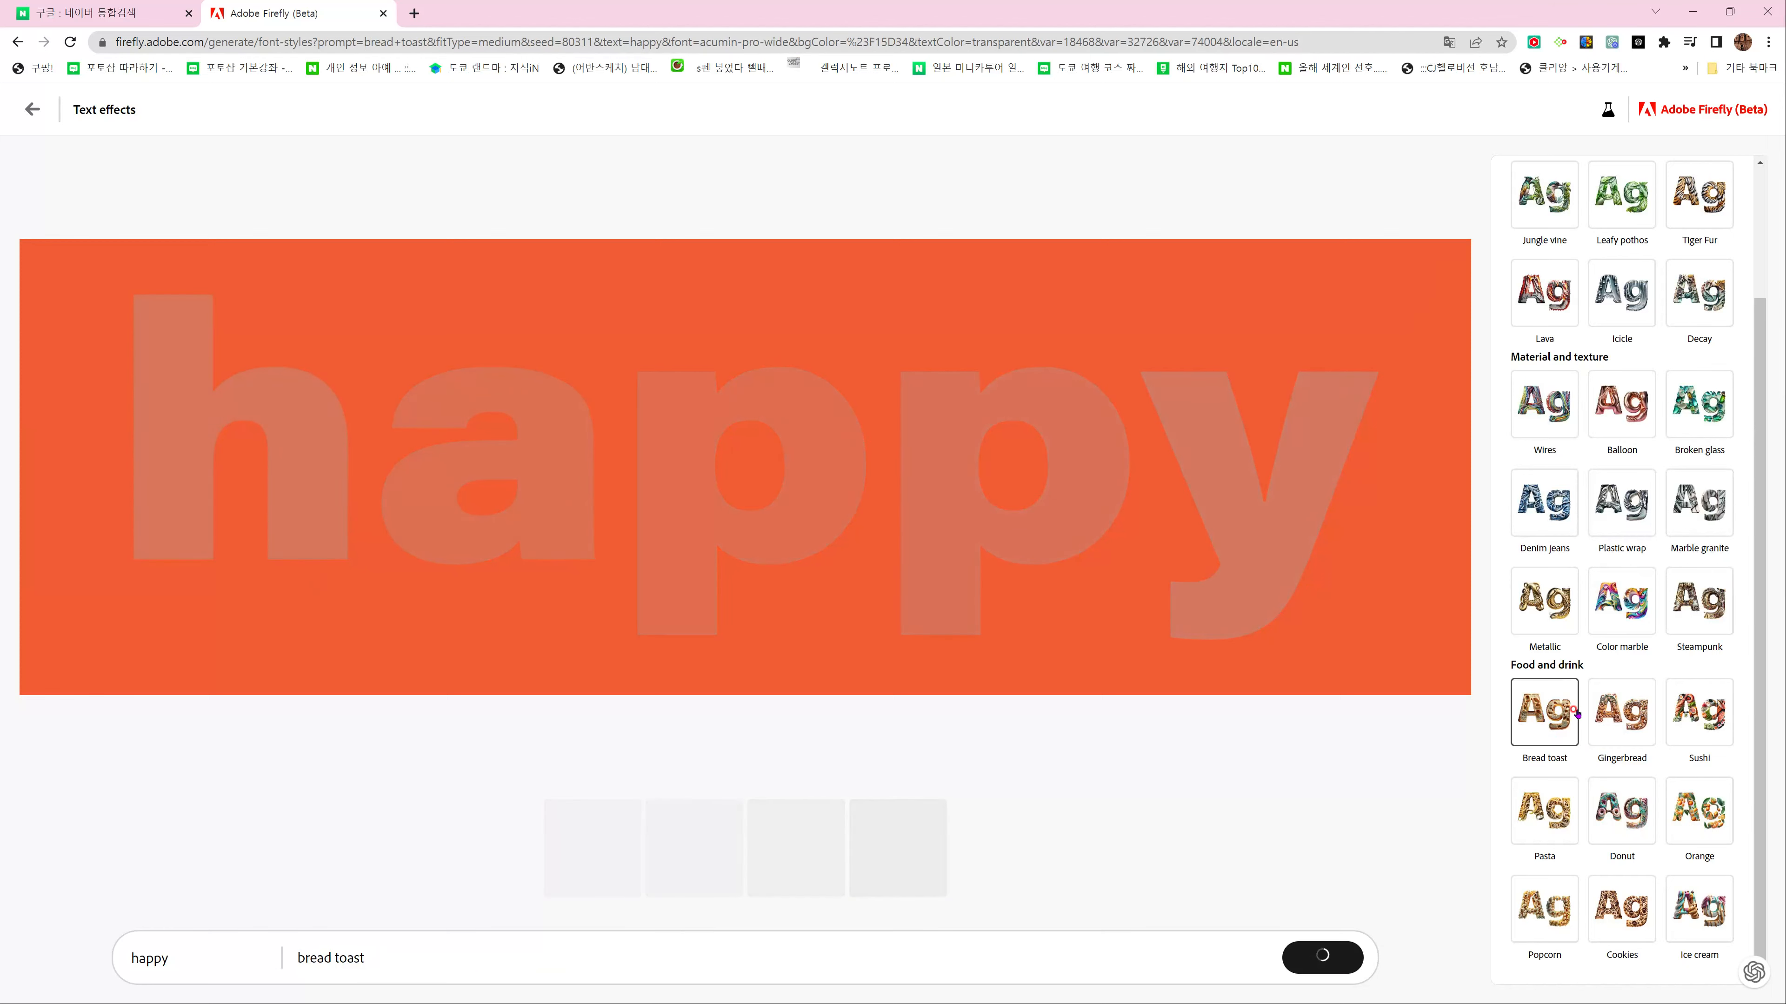
{"action": "scroll", "coordinate": [1576, 713], "scroll_direction": "up", "scroll_amount": 1}
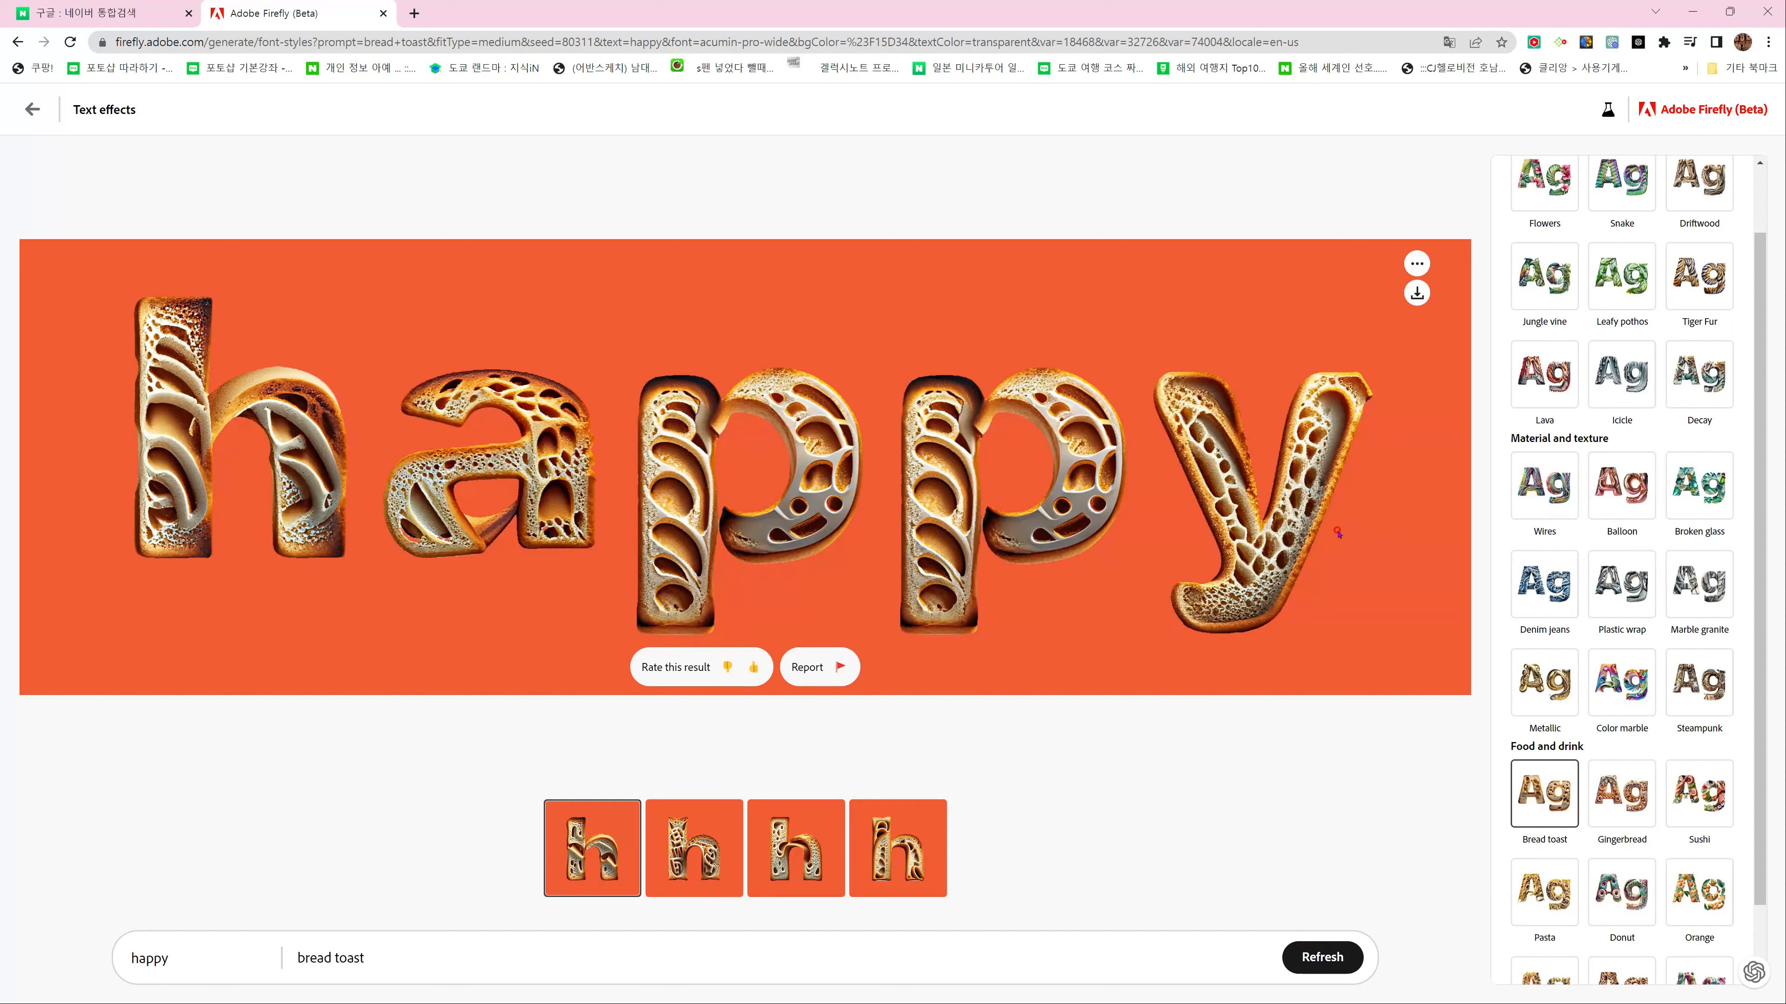
{"action": "scroll", "coordinate": [1599, 472], "scroll_direction": "up", "scroll_amount": 2}
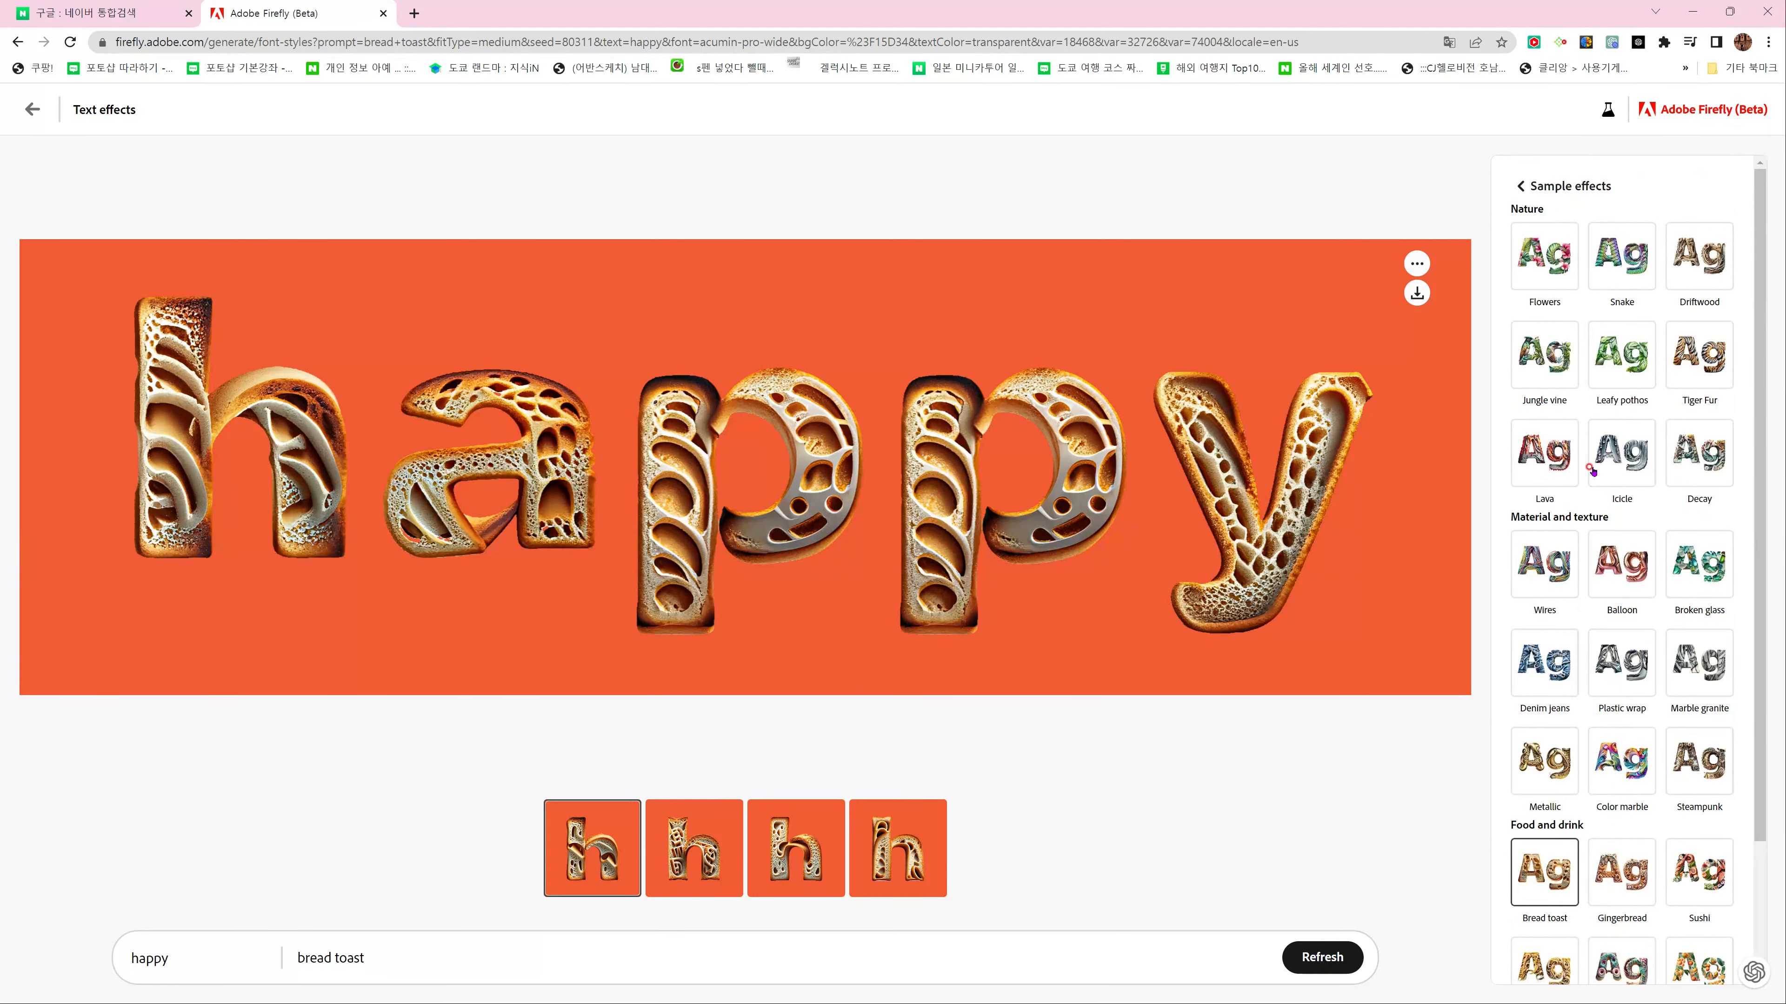
{"action": "left_click", "coordinate": [1518, 187]}
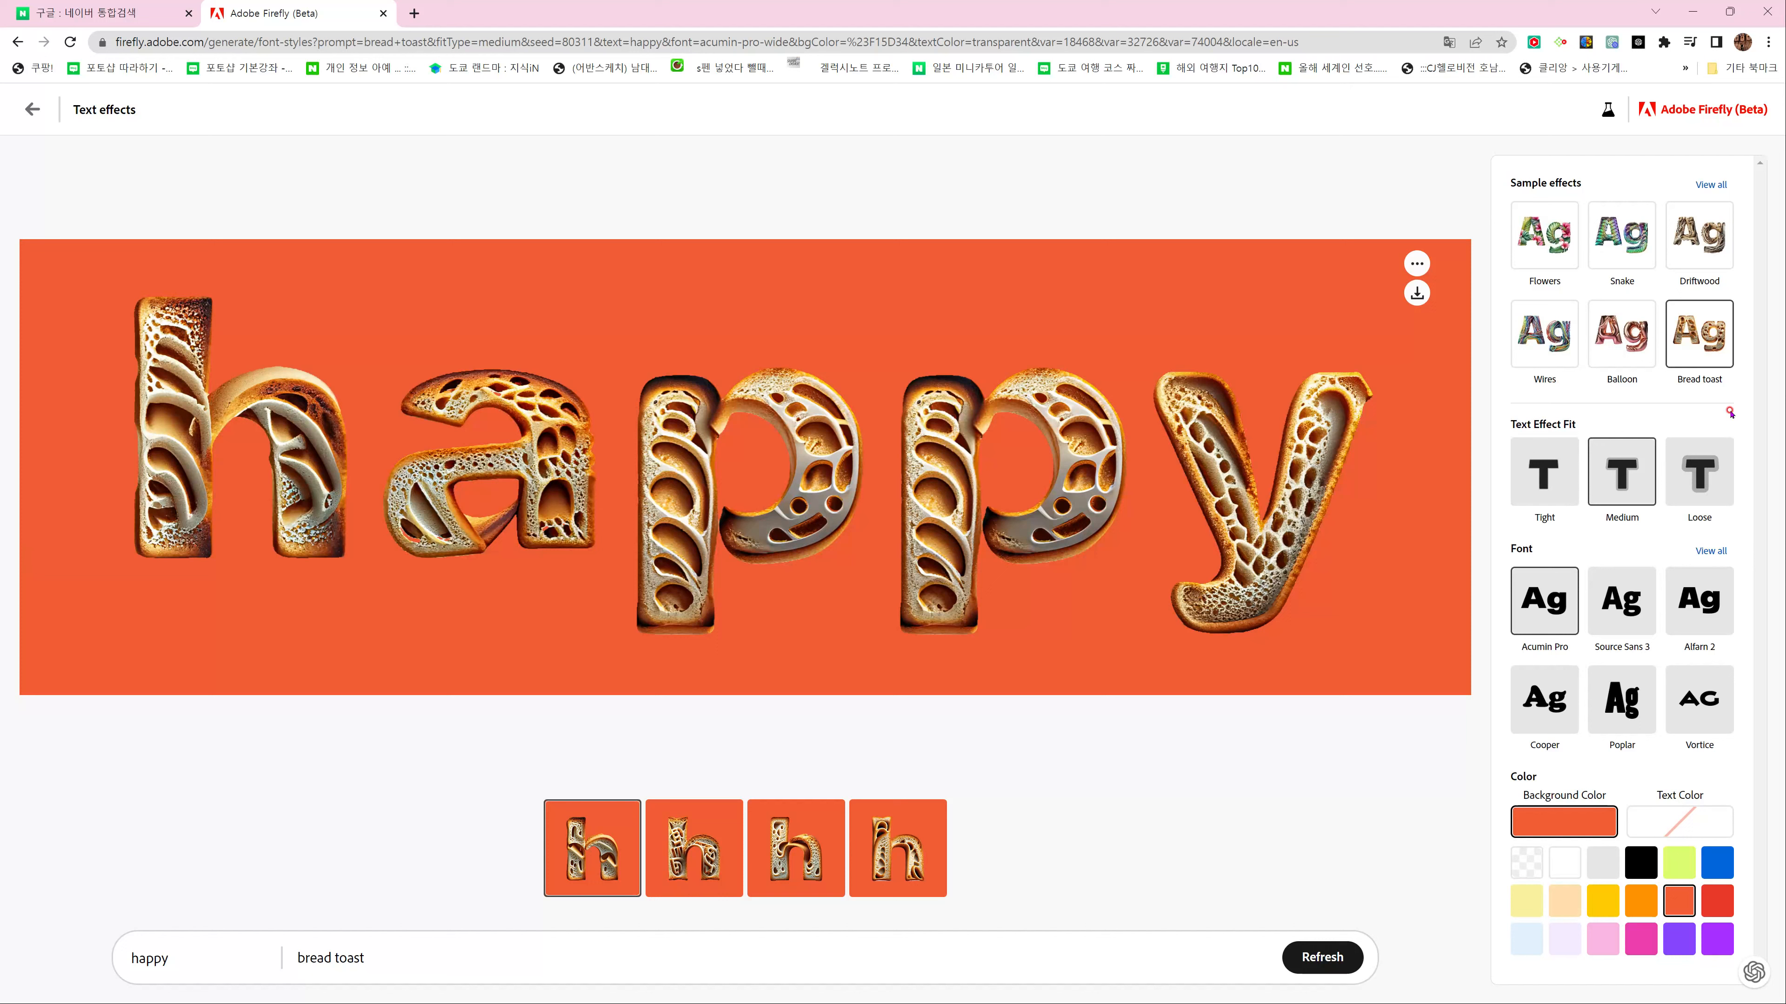
{"action": "left_click", "coordinate": [1703, 483]}
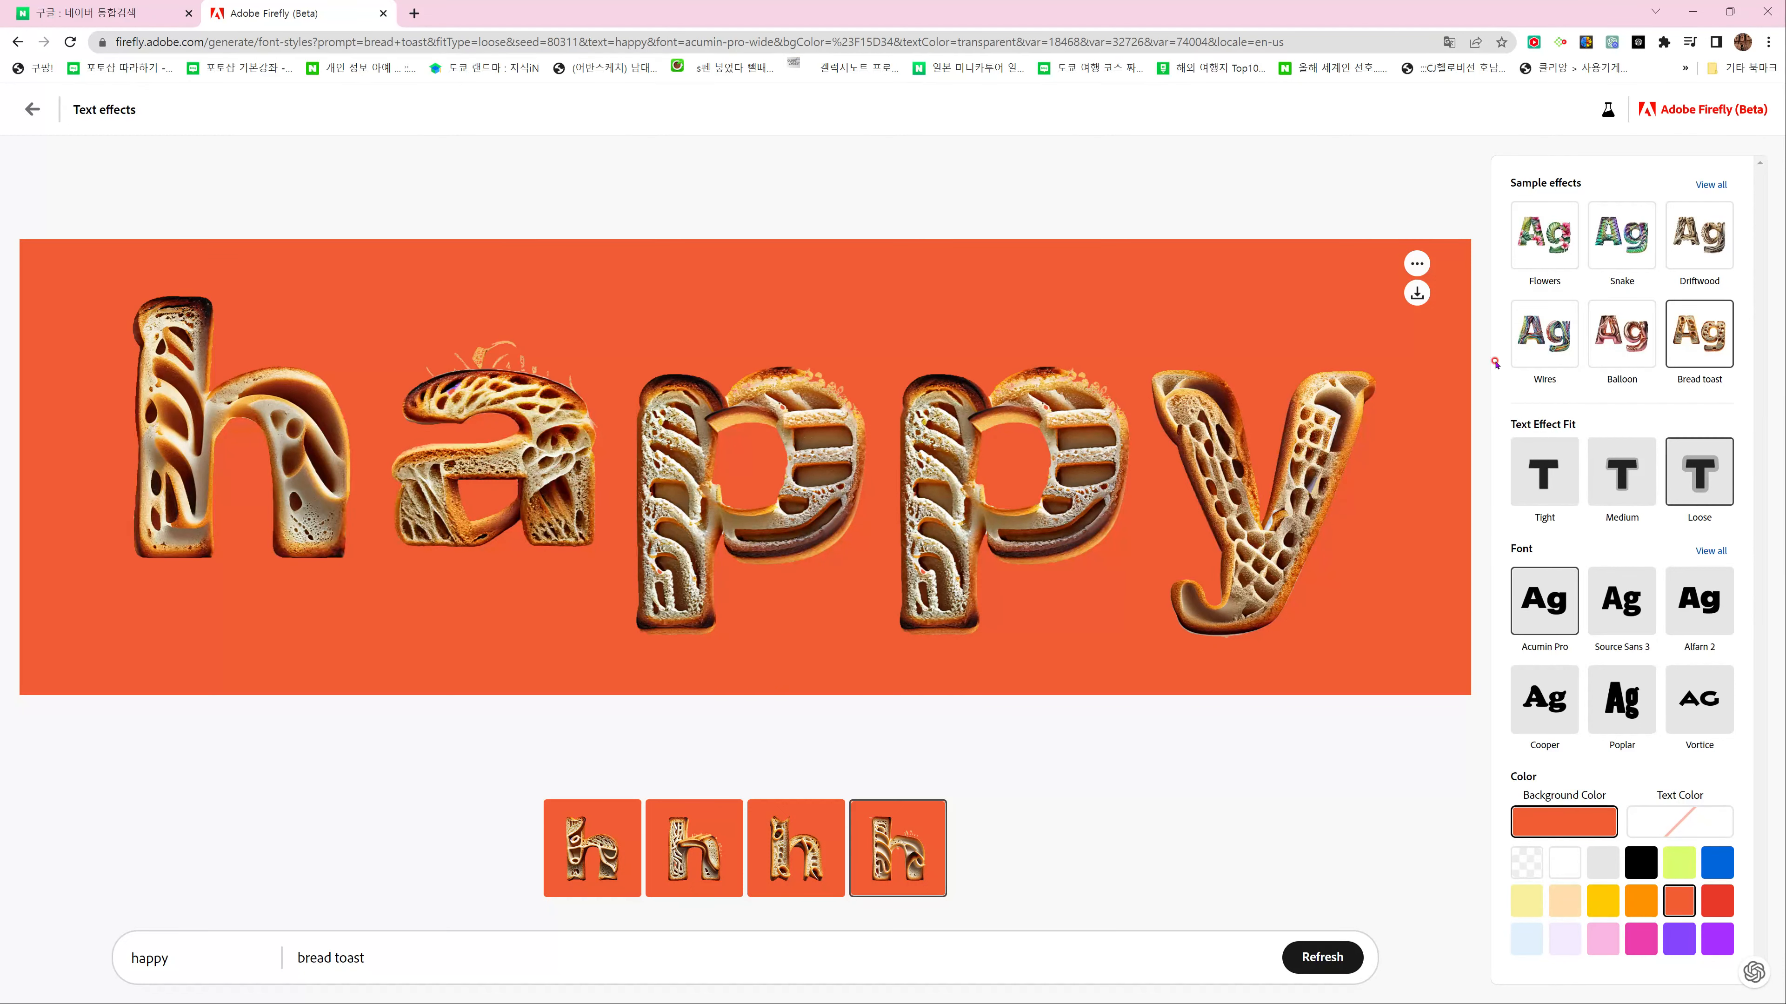
Apply the Flowers sample effect to "happy" and try it with the Medium and Tight text effect fits
{"action": "left_click", "coordinate": [1560, 238]}
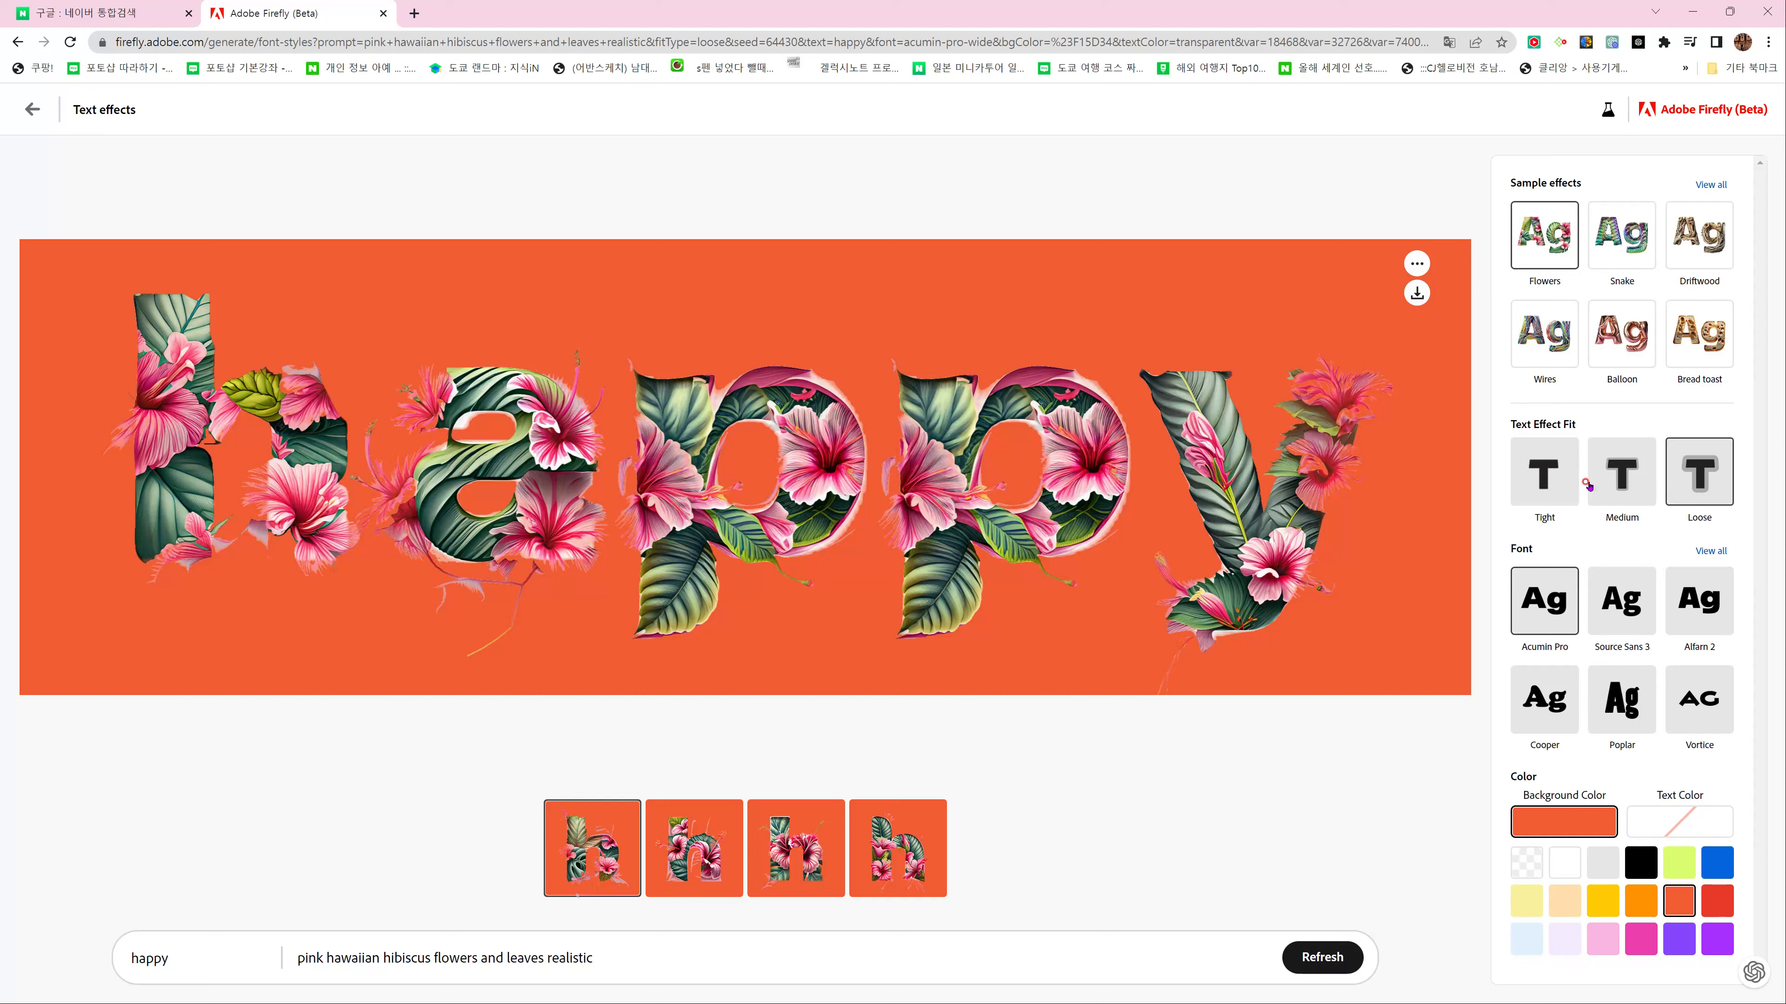
{"action": "left_click", "coordinate": [1615, 480]}
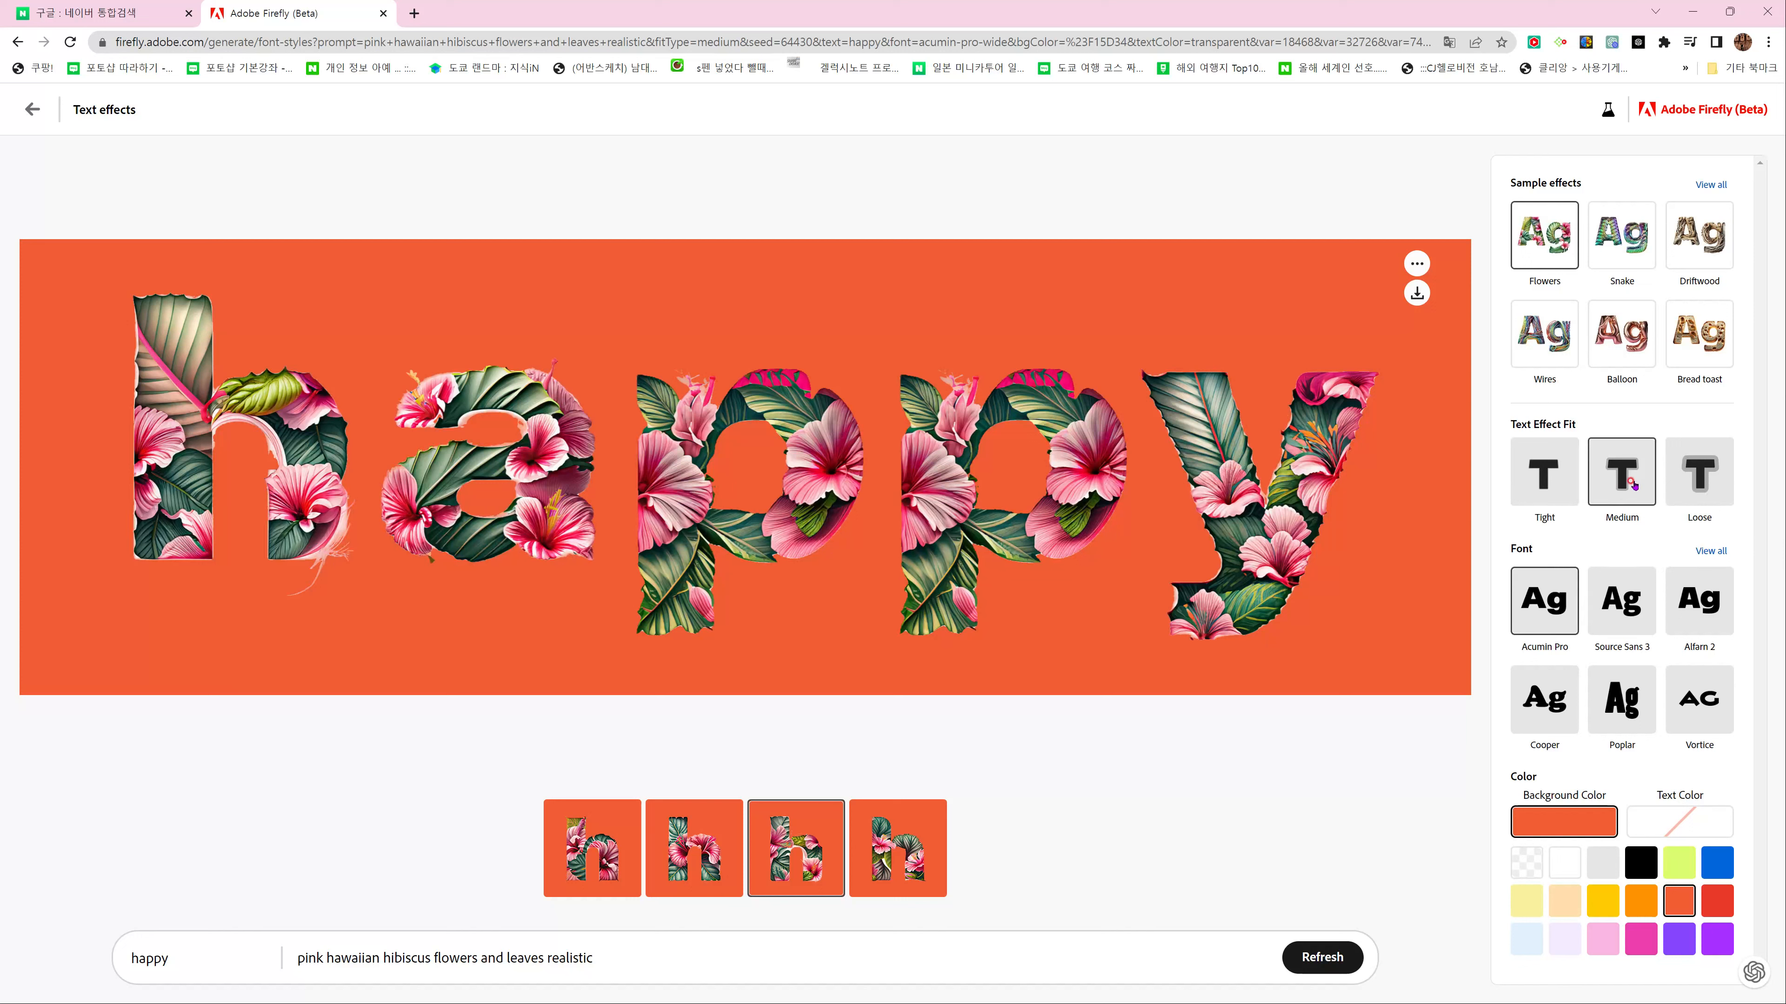
{"action": "left_click", "coordinate": [1535, 479]}
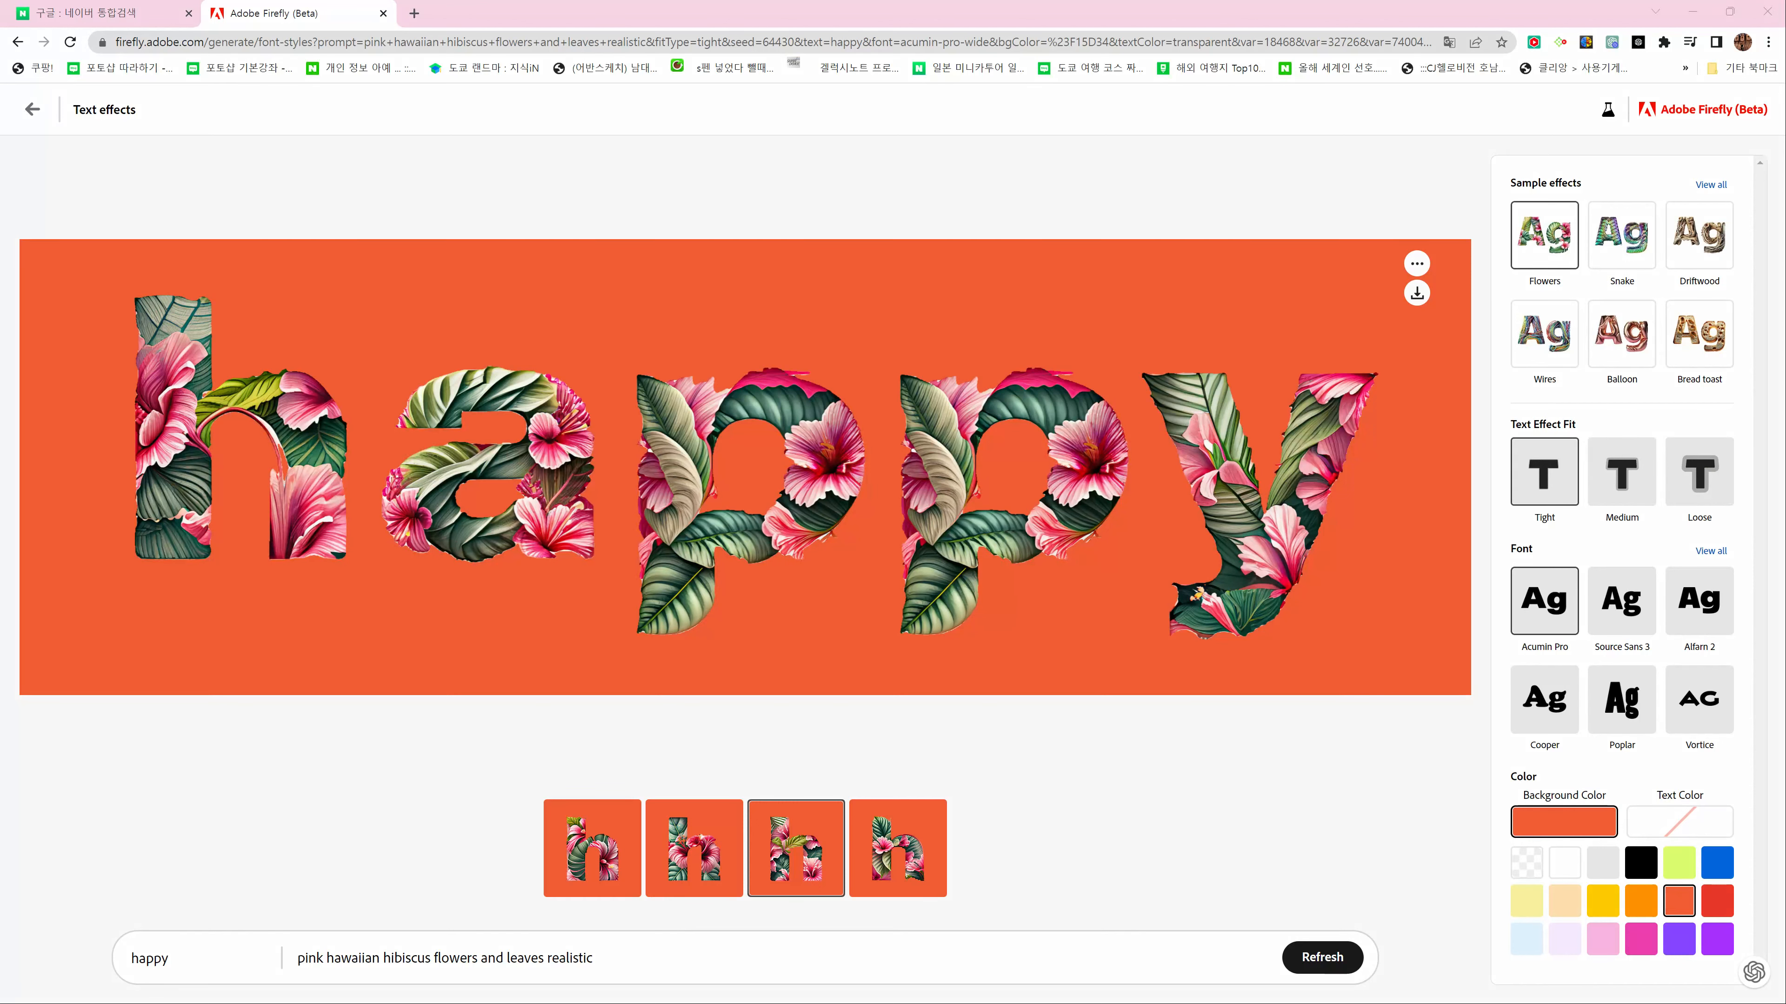
{"action": "mouse_move", "coordinate": [719, 586]}
{"action": "left_mouse_down"}
{"action": "mouse_move", "coordinate": [687, 644]}
{"action": "mouse_move", "coordinate": [631, 587]}
{"action": "mouse_move", "coordinate": [676, 560]}
{"action": "mouse_move", "coordinate": [697, 638]}
{"action": "mouse_move", "coordinate": [648, 592]}
{"action": "mouse_move", "coordinate": [733, 596]}
{"action": "mouse_move", "coordinate": [644, 619]}
{"action": "mouse_move", "coordinate": [718, 606]}
{"action": "left_mouse_up"}
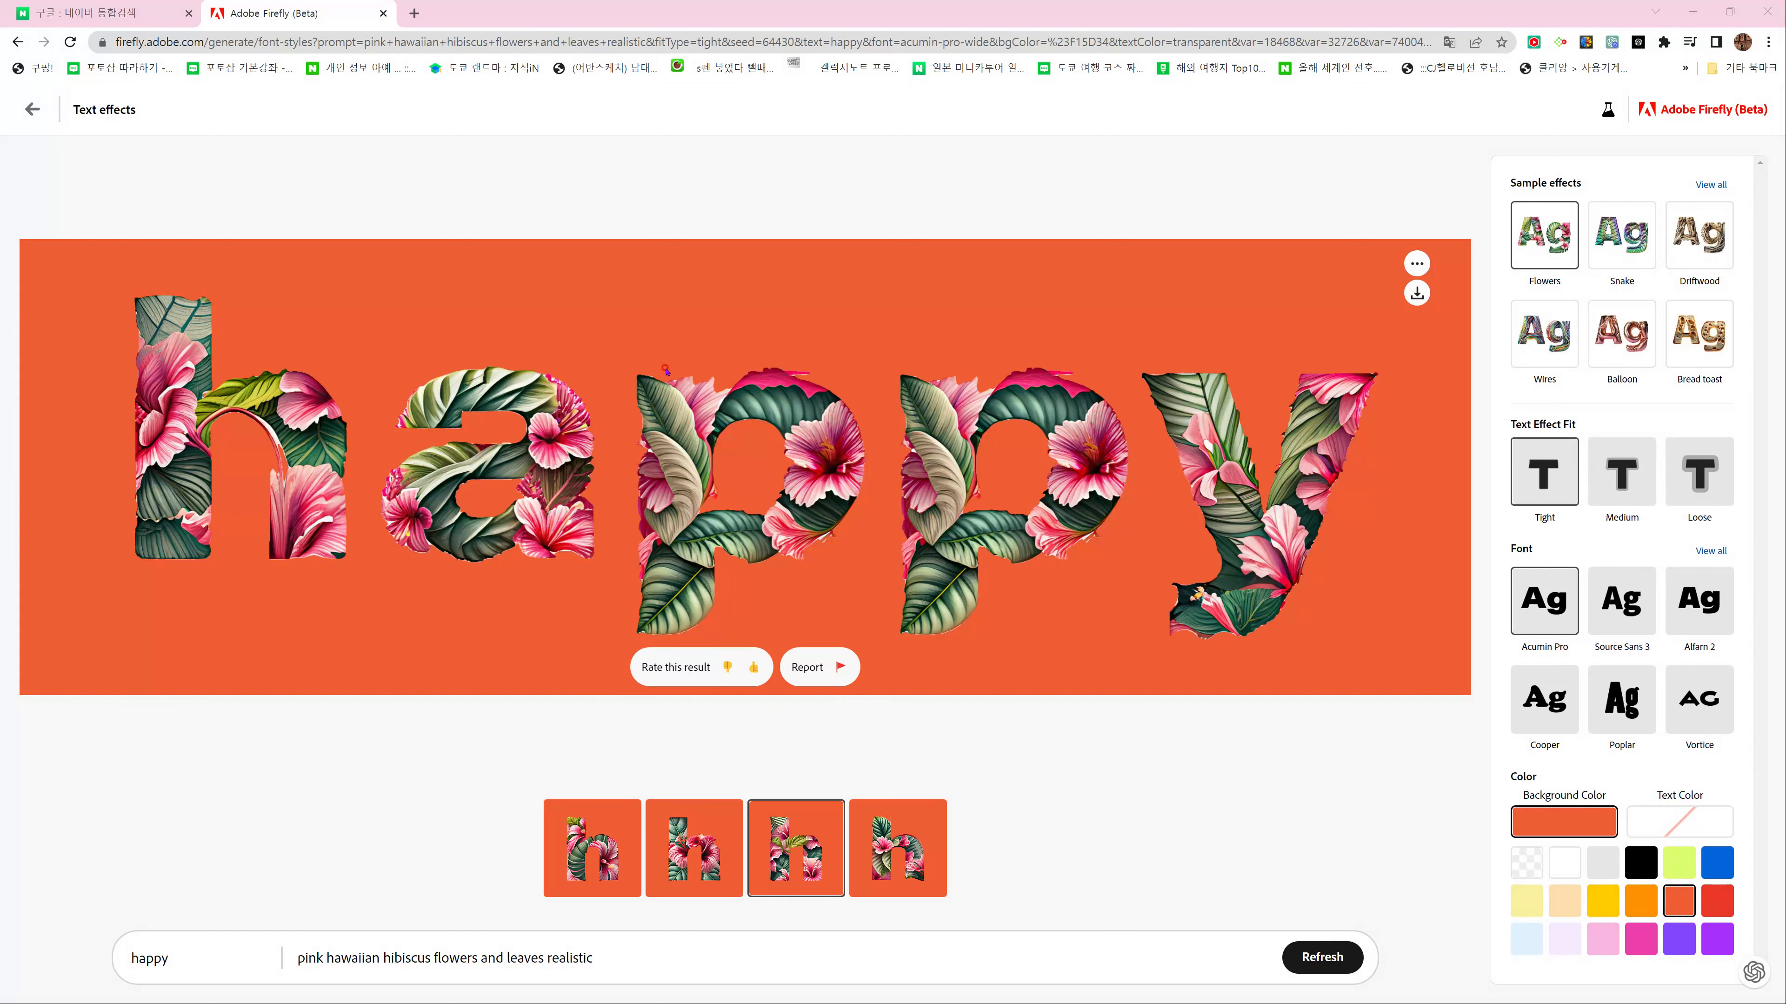
Compare the flower lettering in the Medium, Loose and Tight text effect fits, finishing with Medium
{"action": "left_click", "coordinate": [1642, 485]}
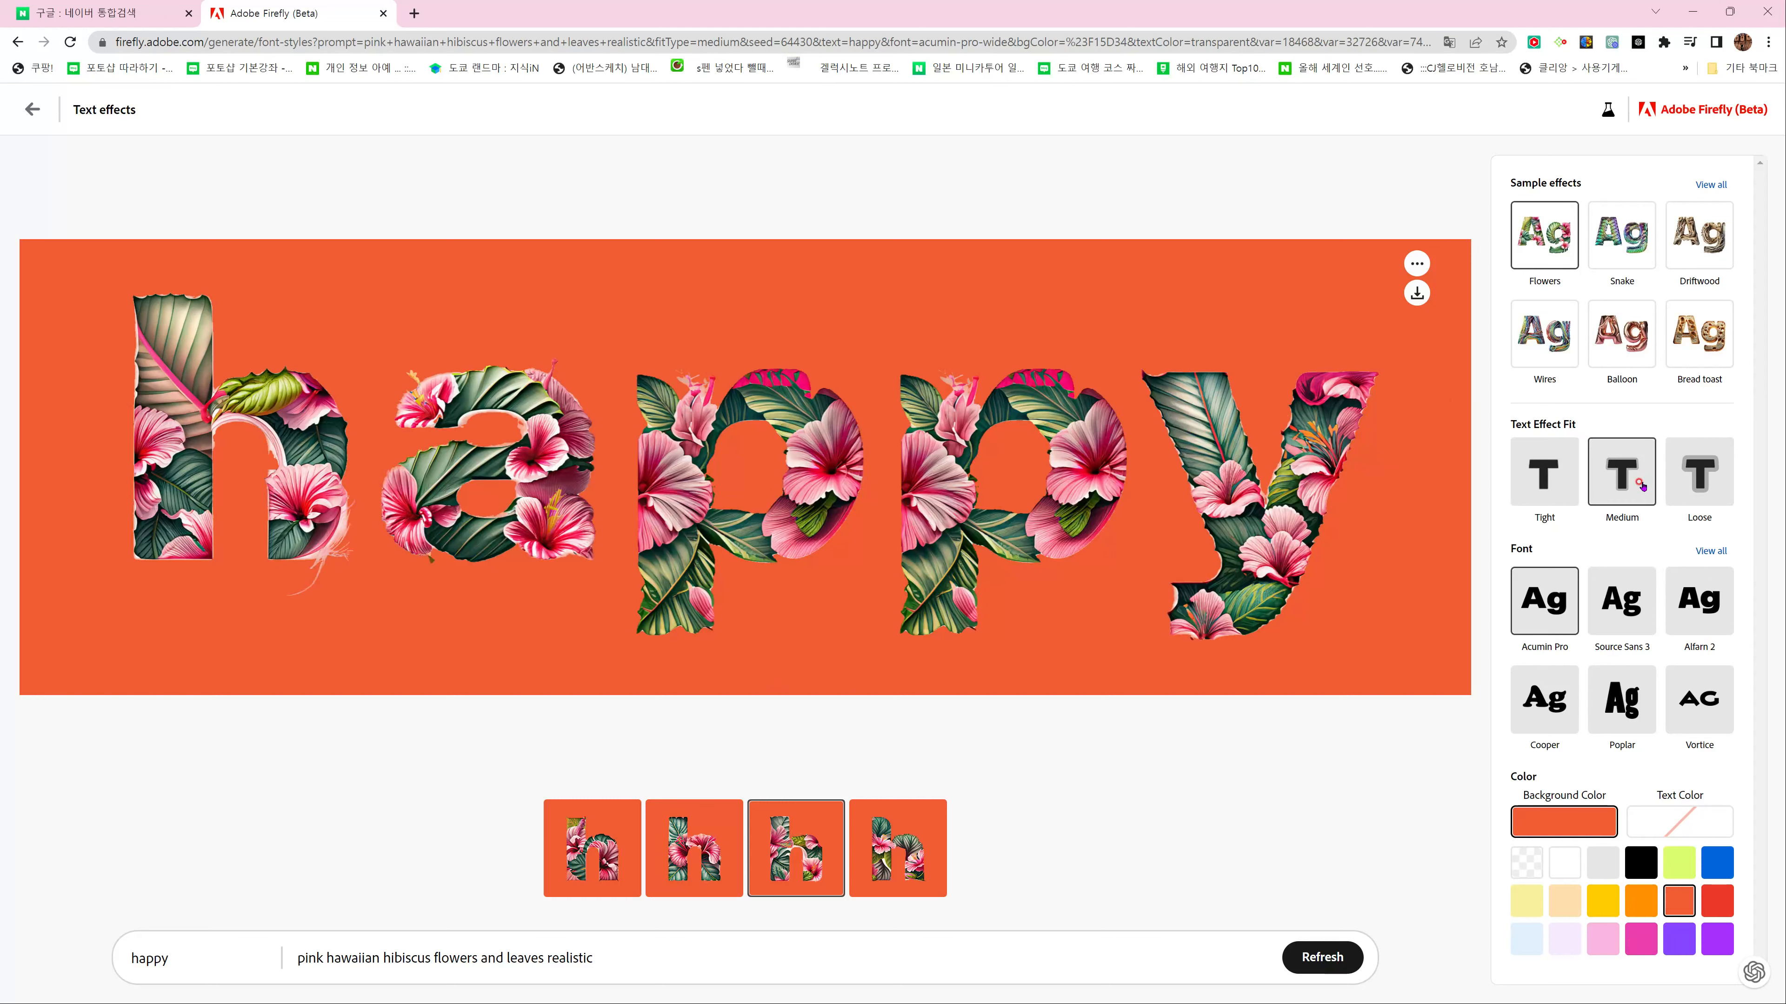
{"action": "left_click", "coordinate": [1716, 472]}
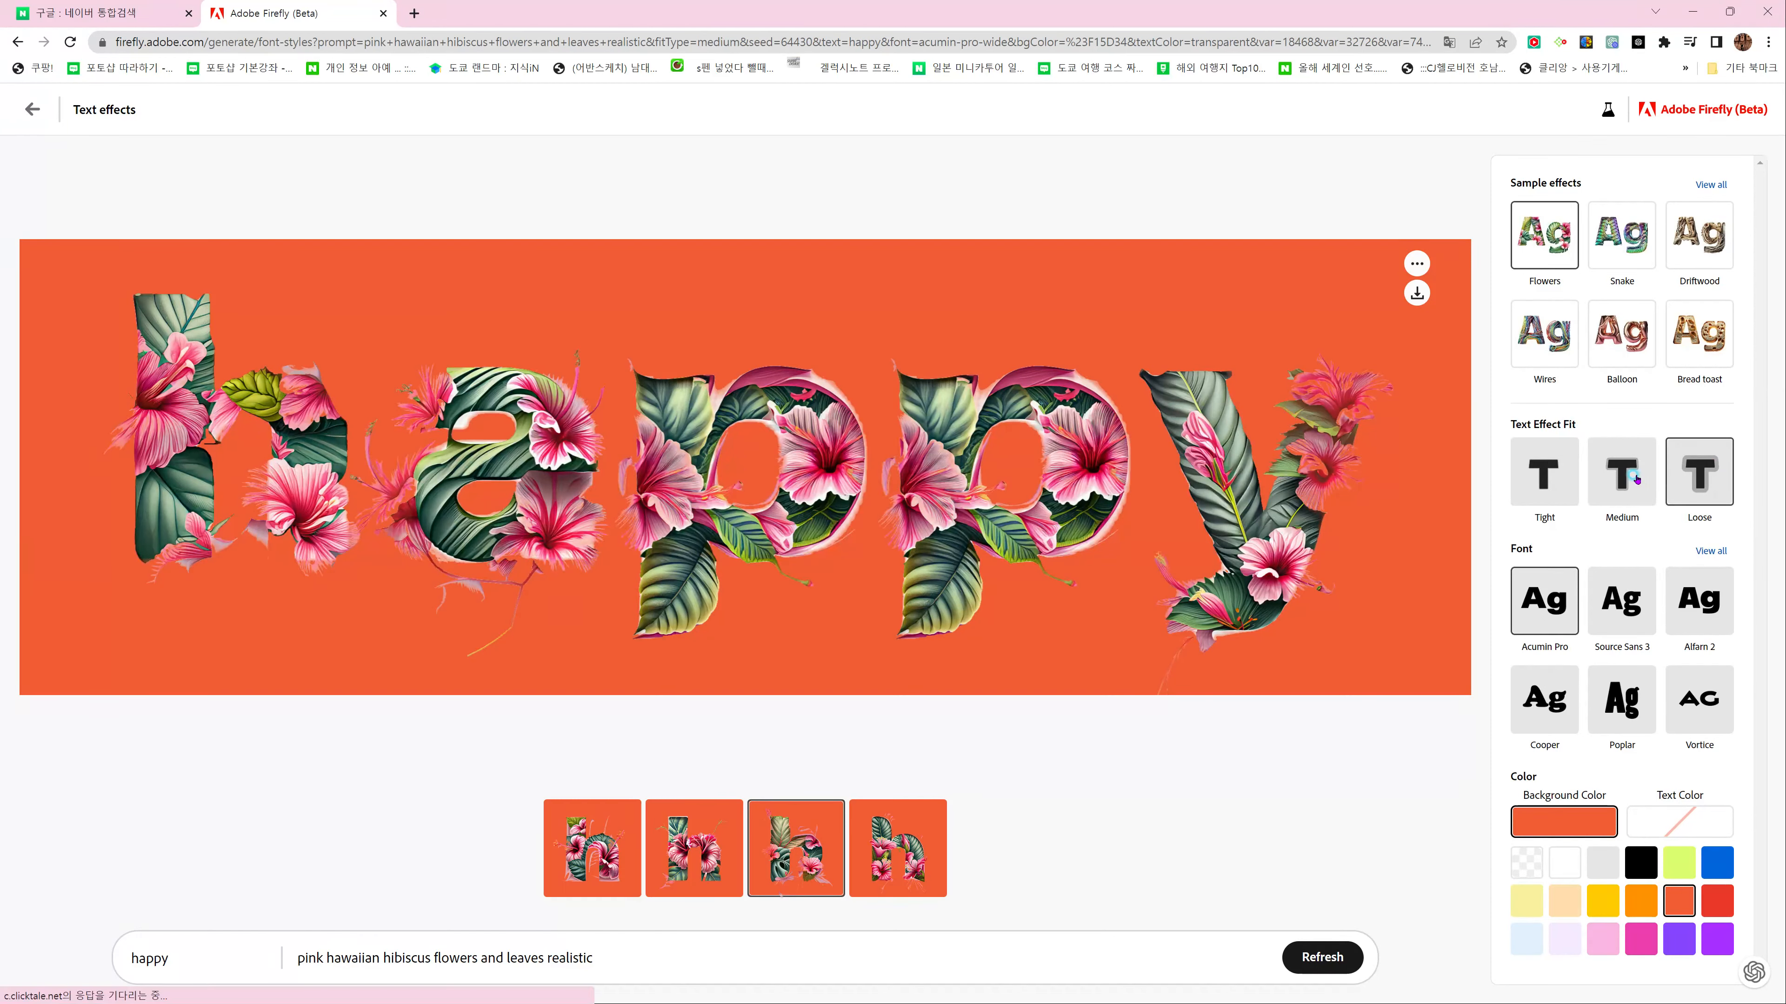
{"action": "left_click", "coordinate": [1548, 484]}
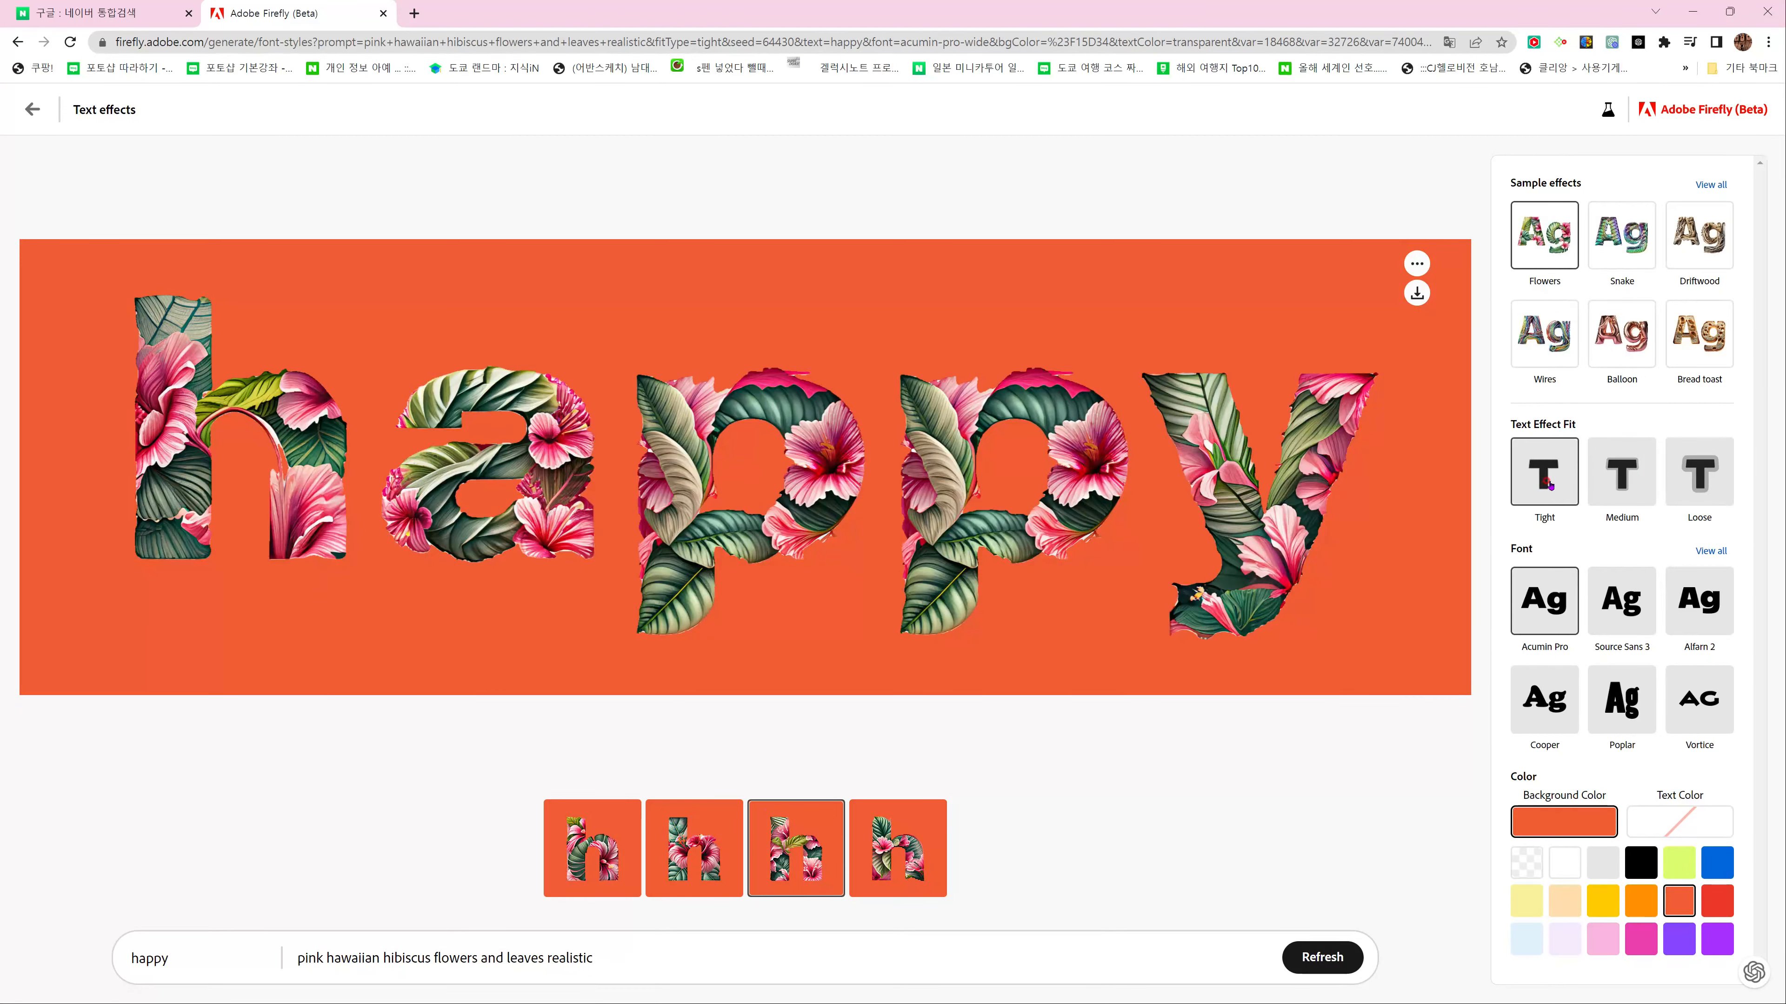
{"action": "left_click", "coordinate": [1615, 481]}
{"action": "left_click", "coordinate": [1709, 480]}
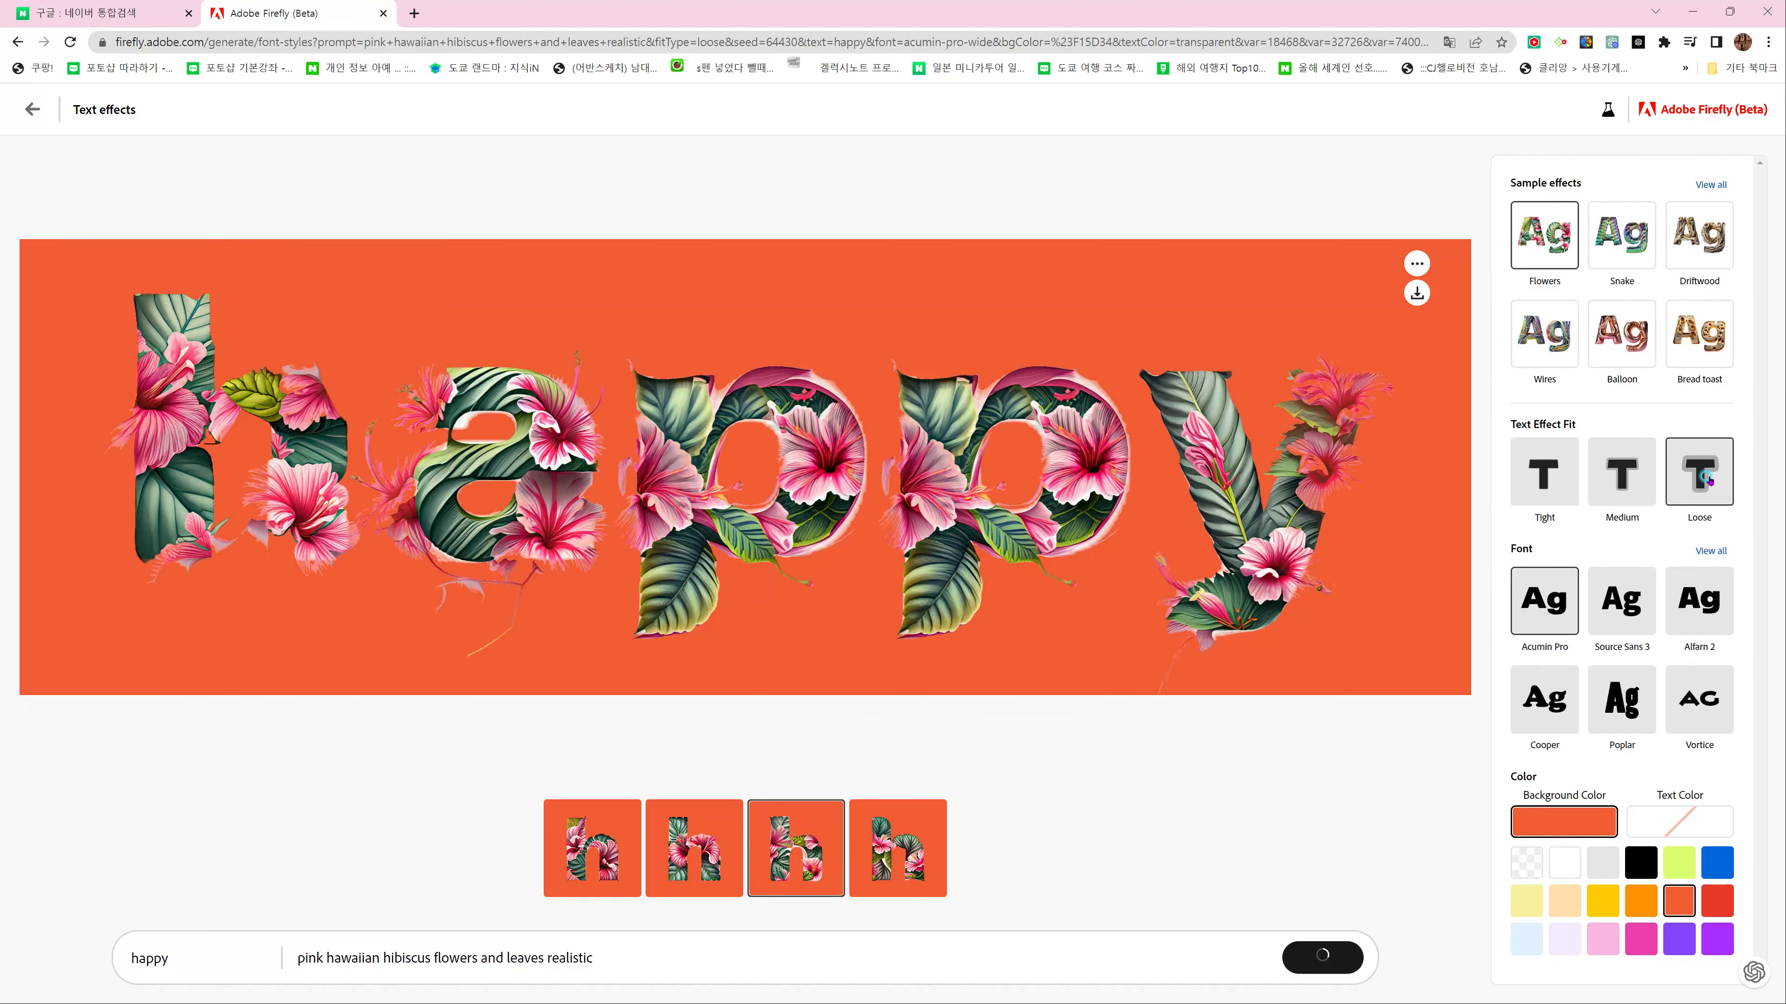
{"action": "left_click", "coordinate": [1616, 481]}
{"action": "left_click", "coordinate": [1526, 483]}
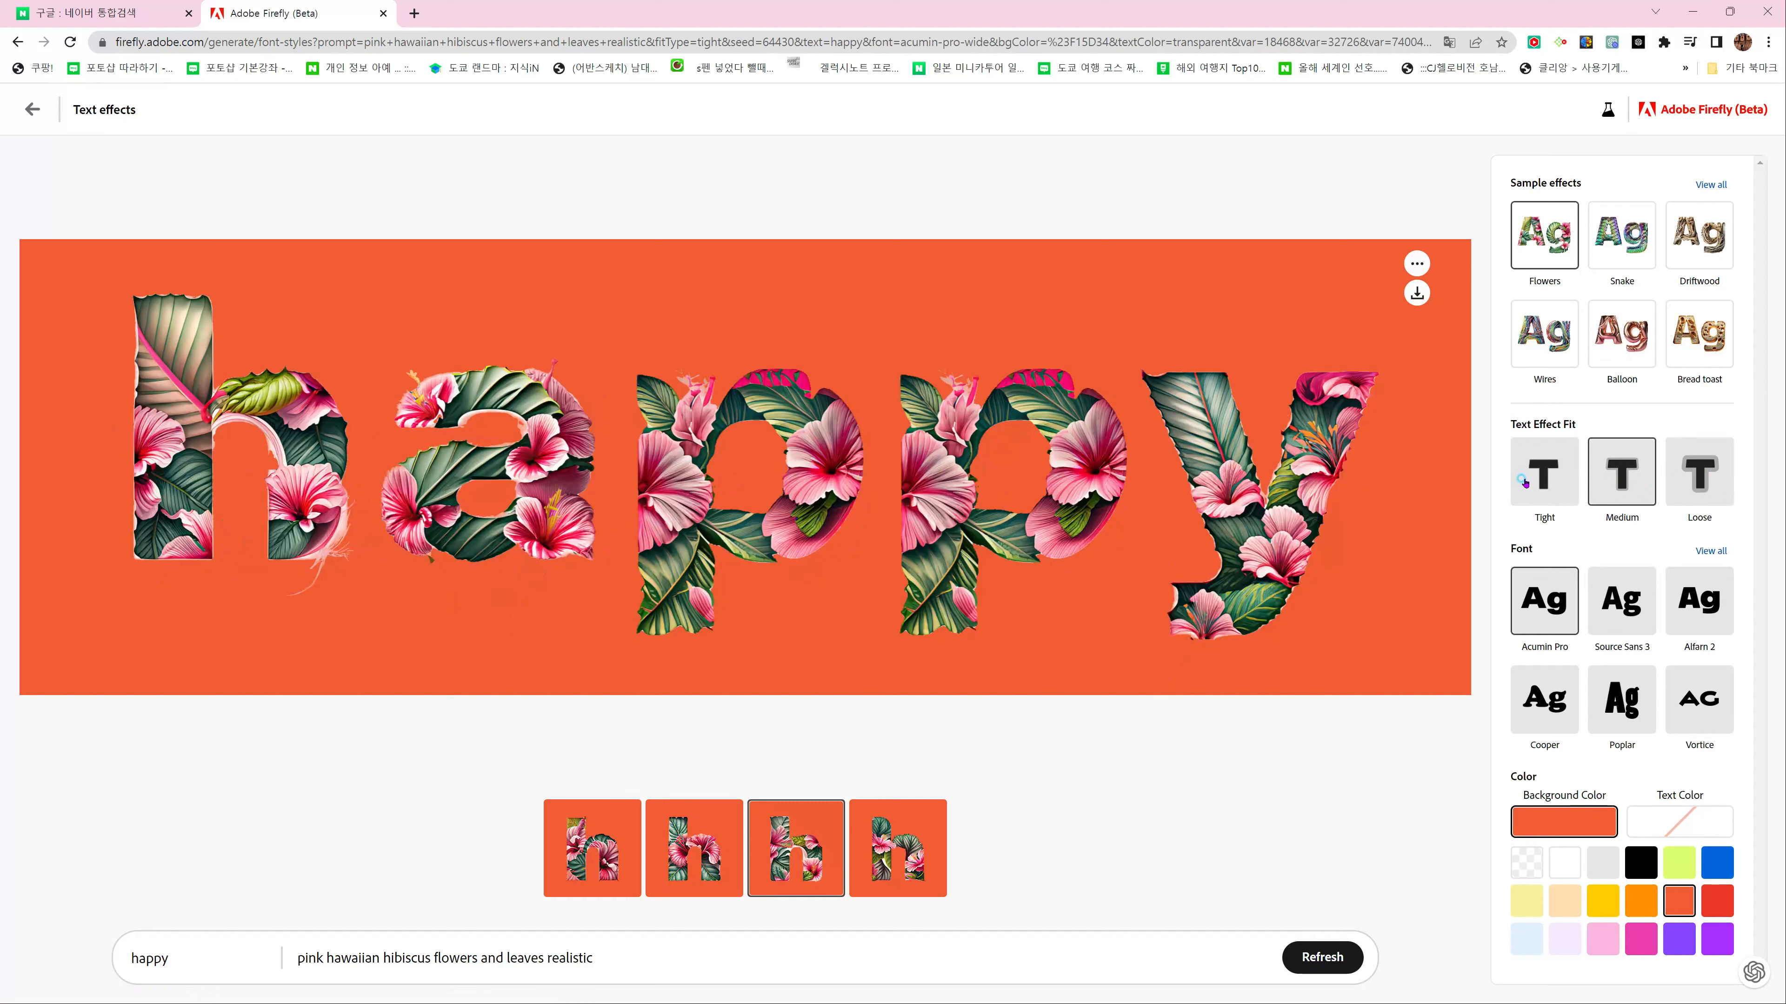
{"action": "left_click", "coordinate": [1631, 480]}
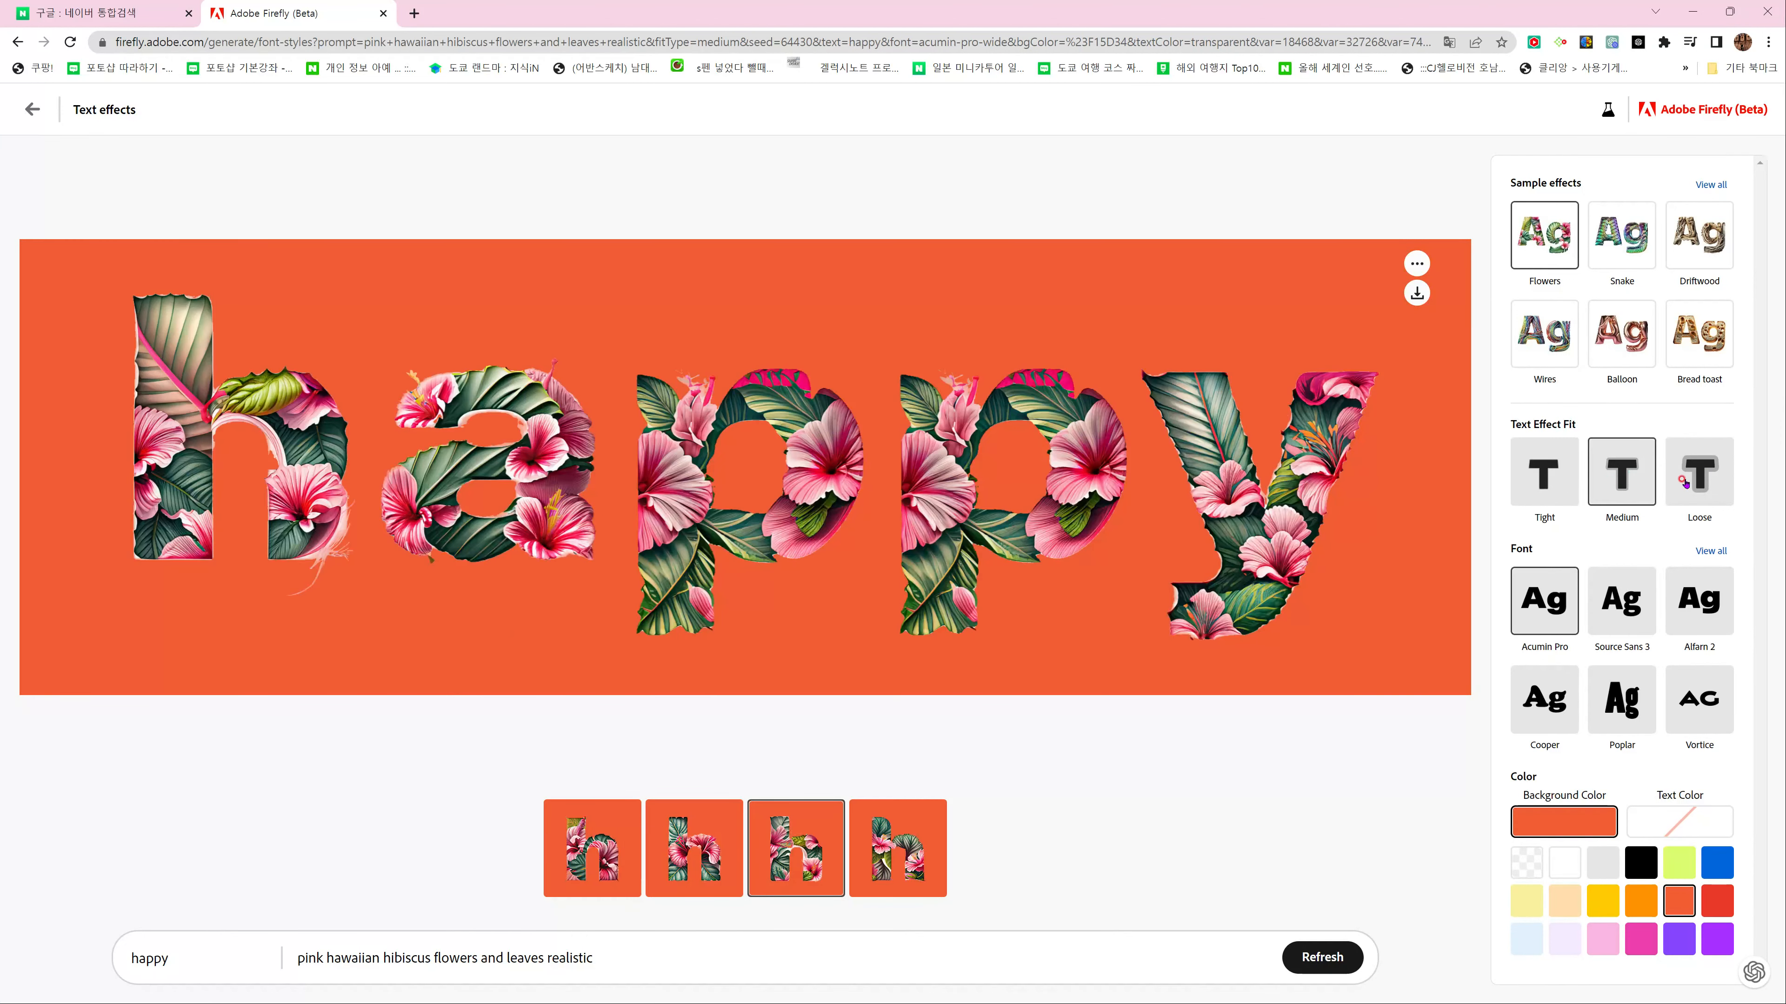
{"action": "left_click", "coordinate": [1701, 481]}
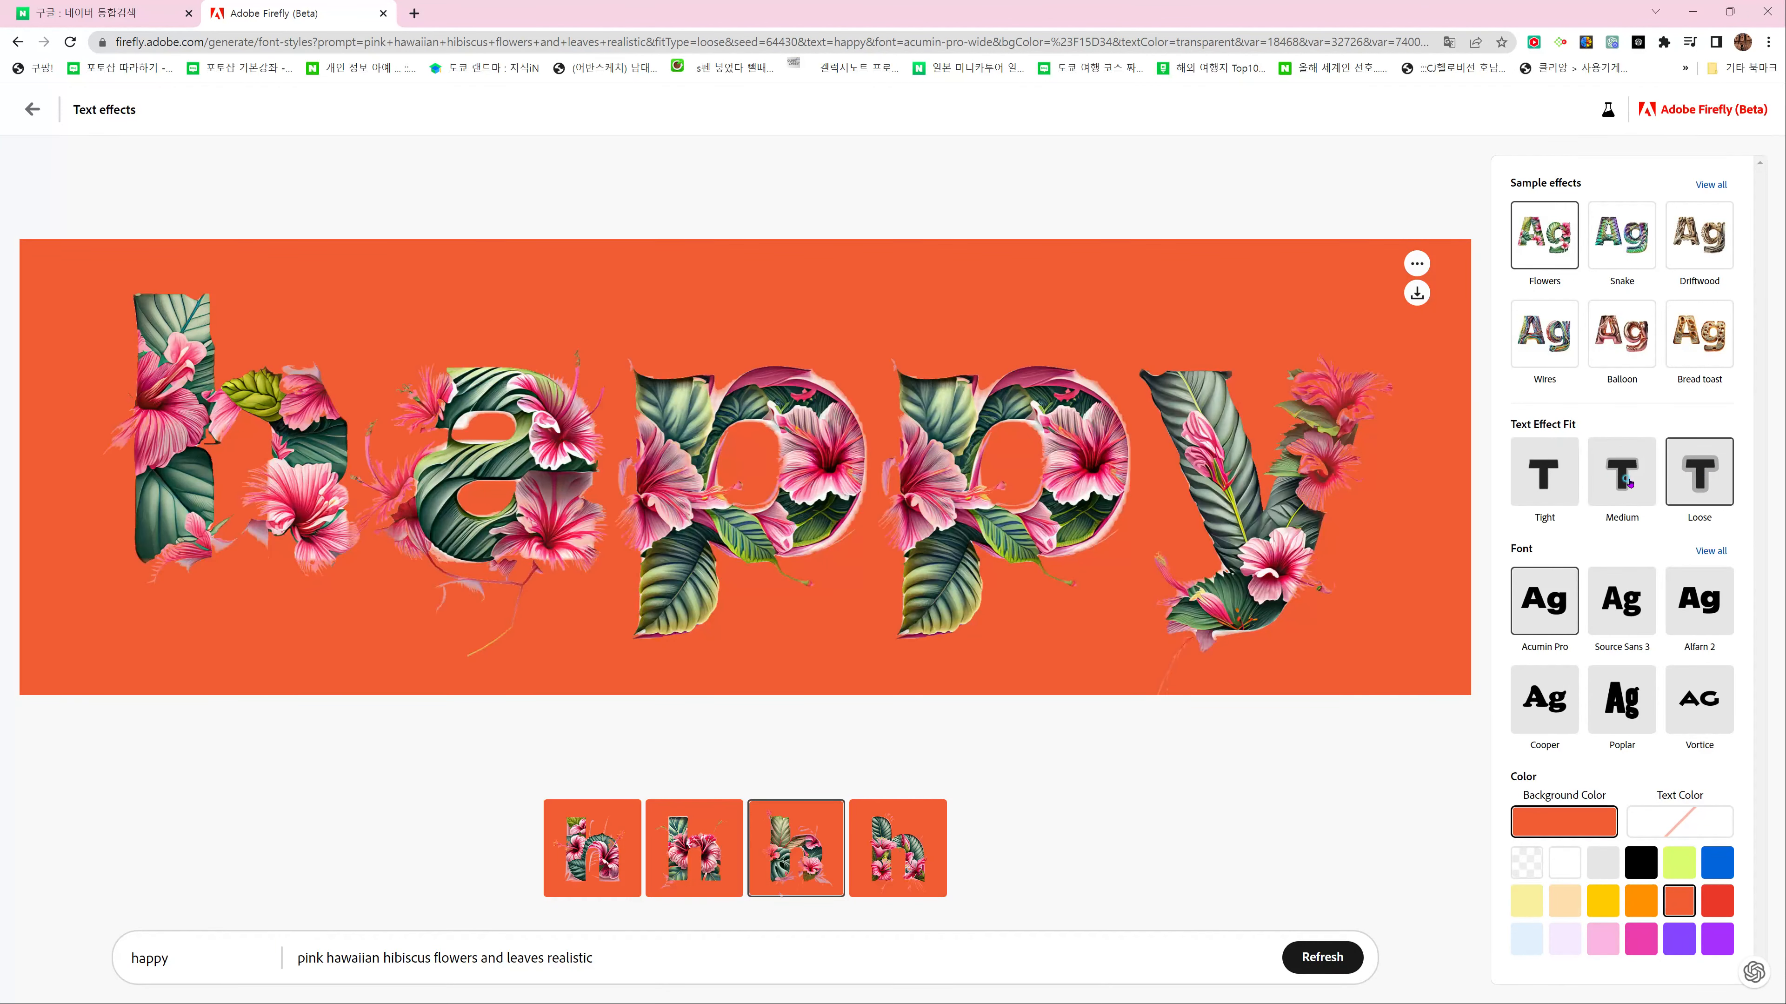
{"action": "left_click", "coordinate": [1629, 480]}
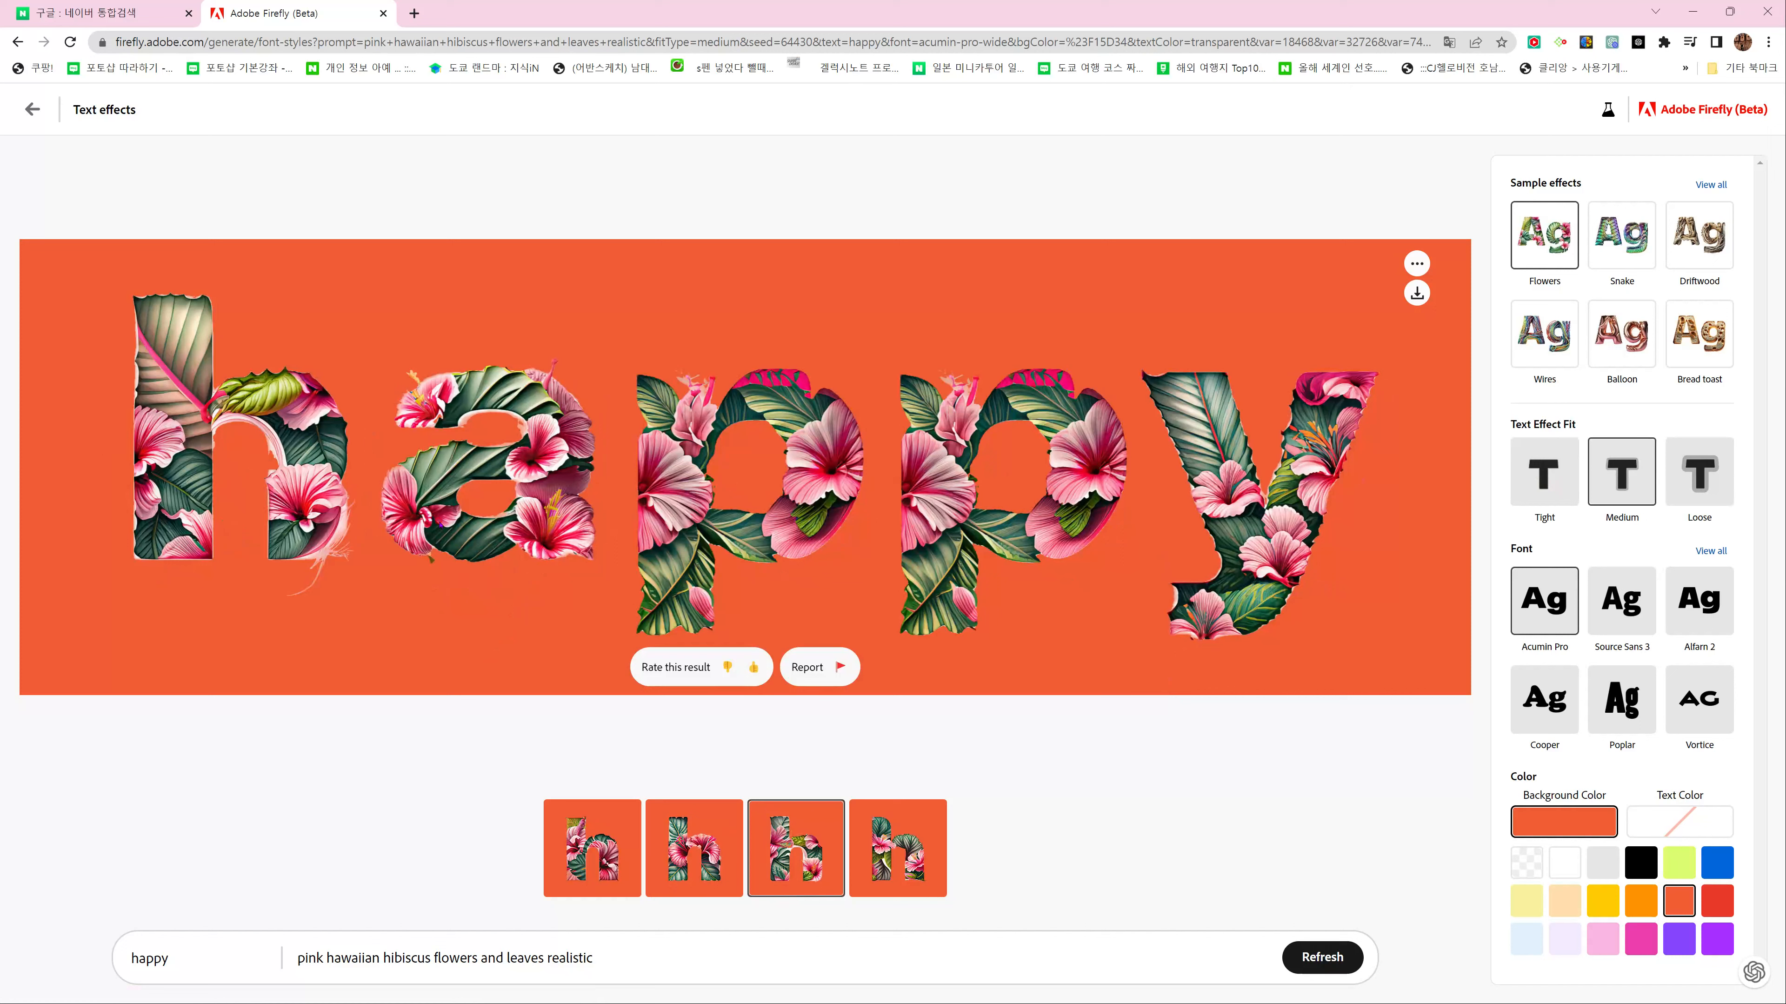
{"action": "left_click", "coordinate": [1544, 484]}
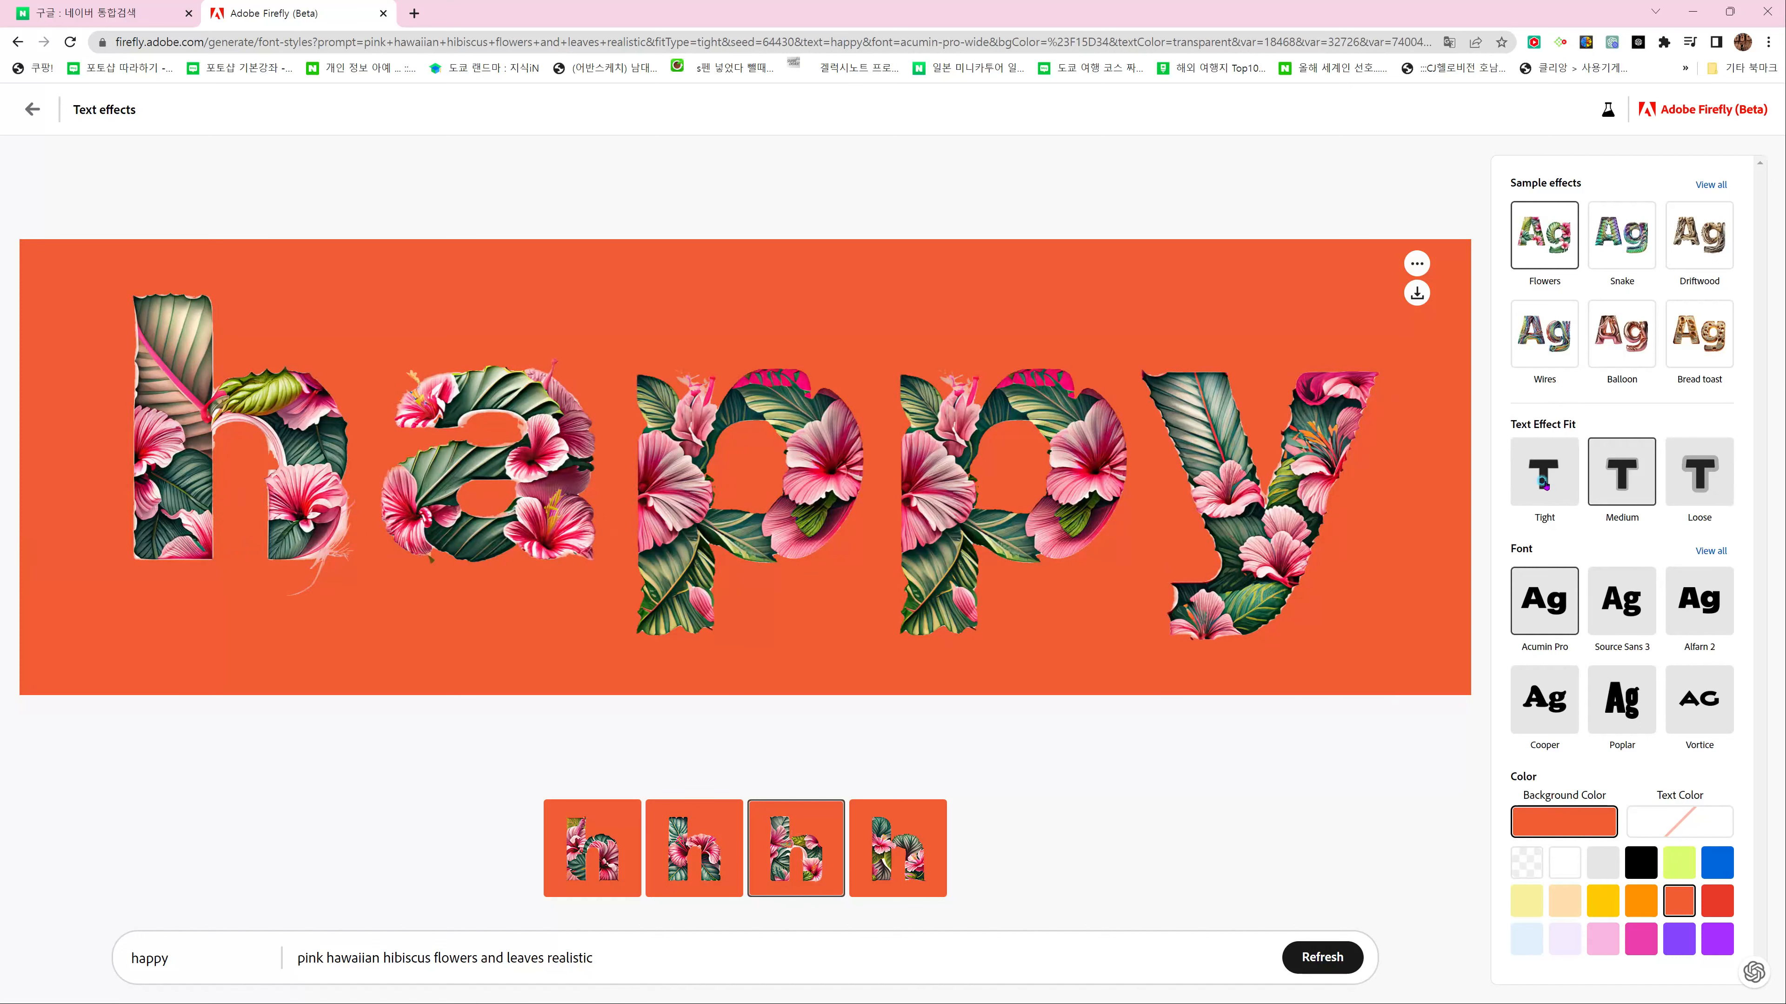
{"action": "left_click", "coordinate": [1630, 494]}
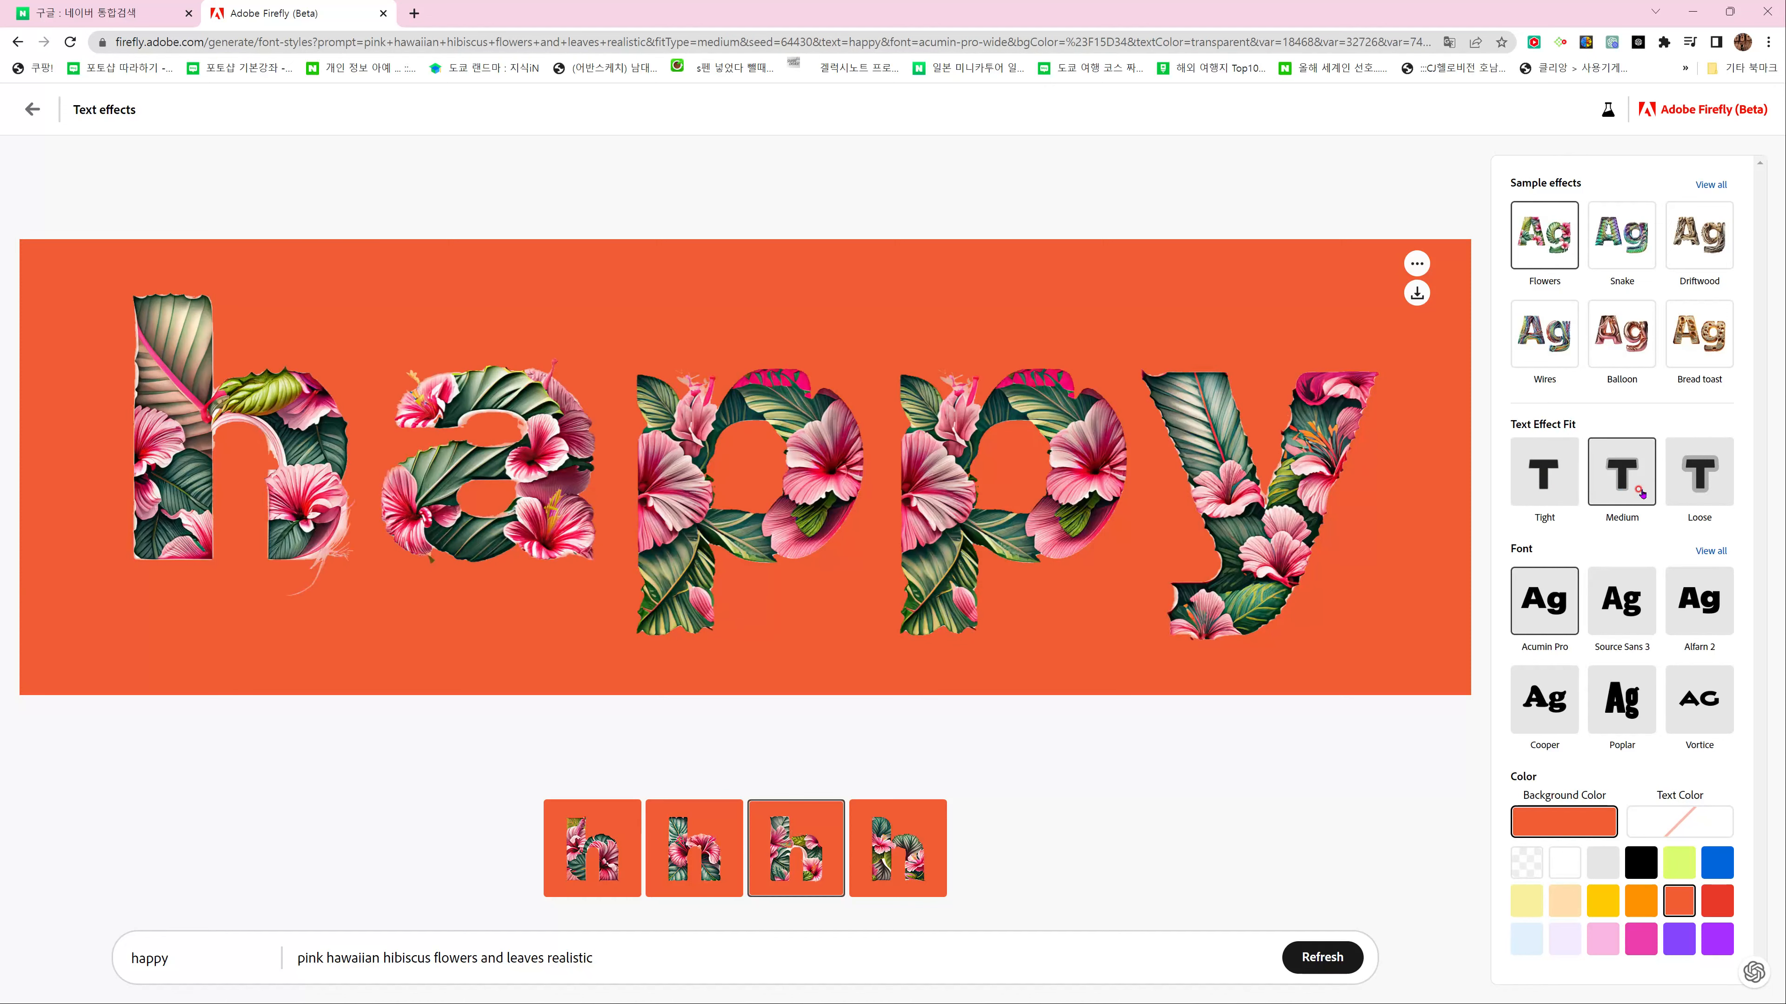
{"action": "left_click", "coordinate": [1714, 482]}
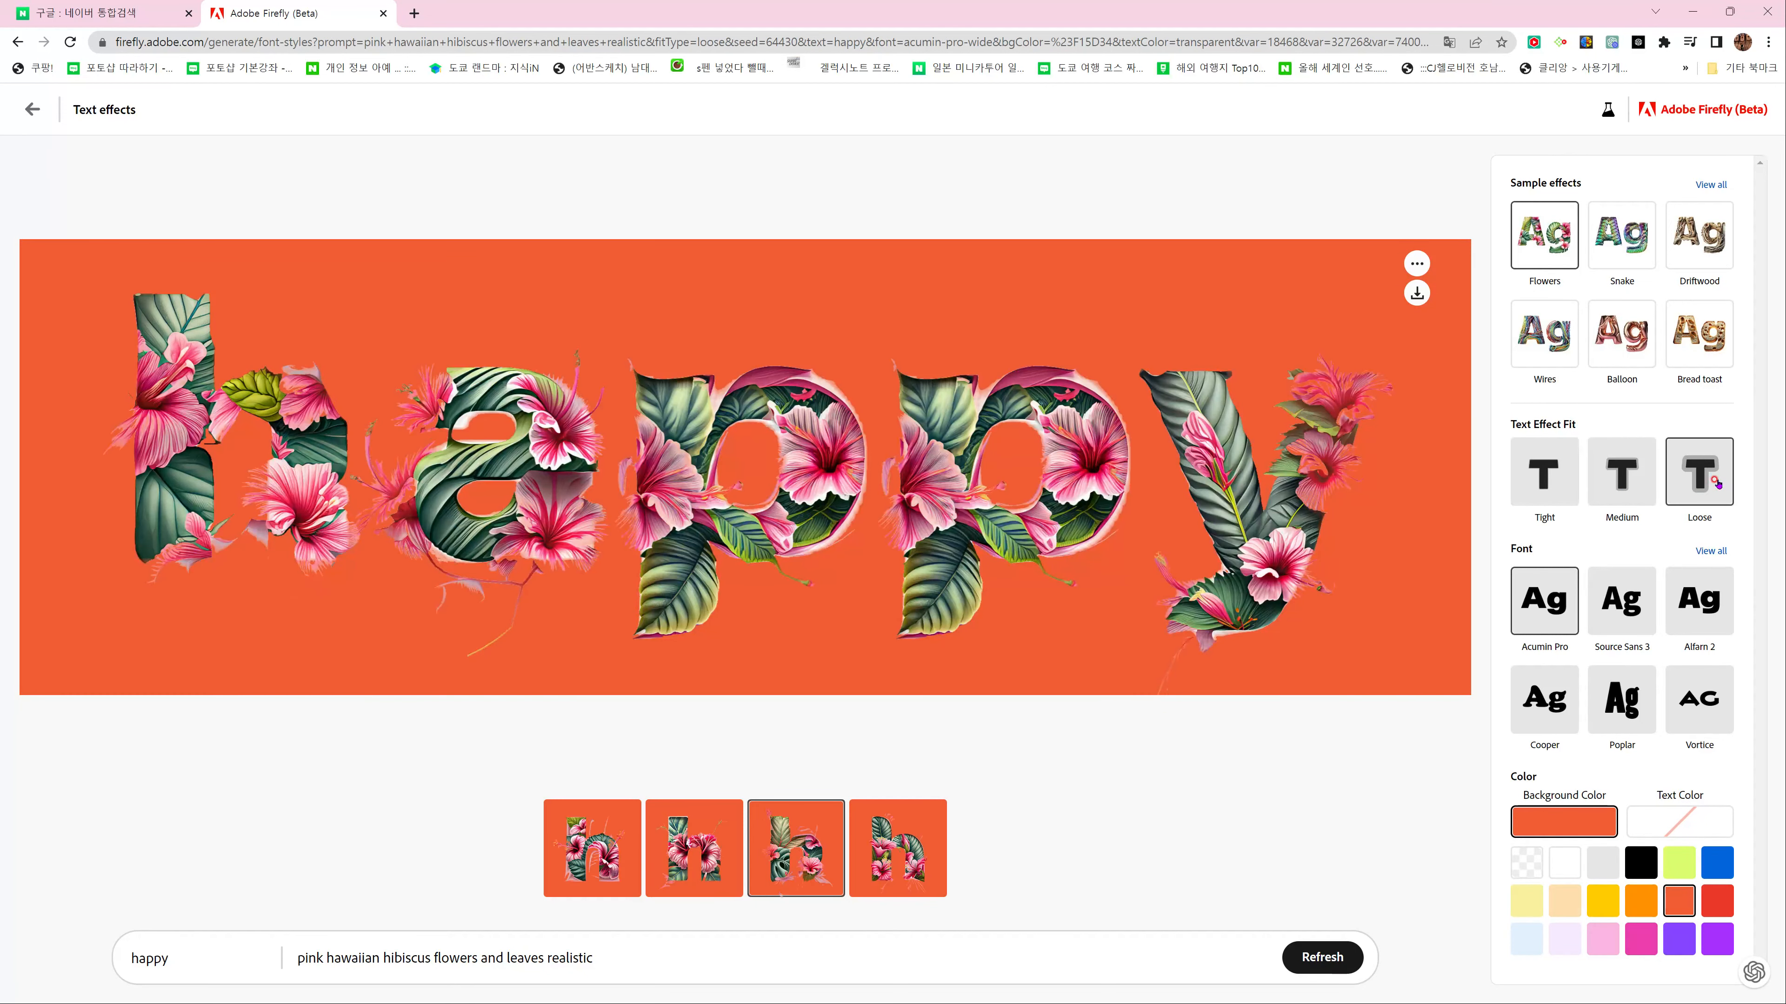
{"action": "left_click", "coordinate": [1620, 482]}
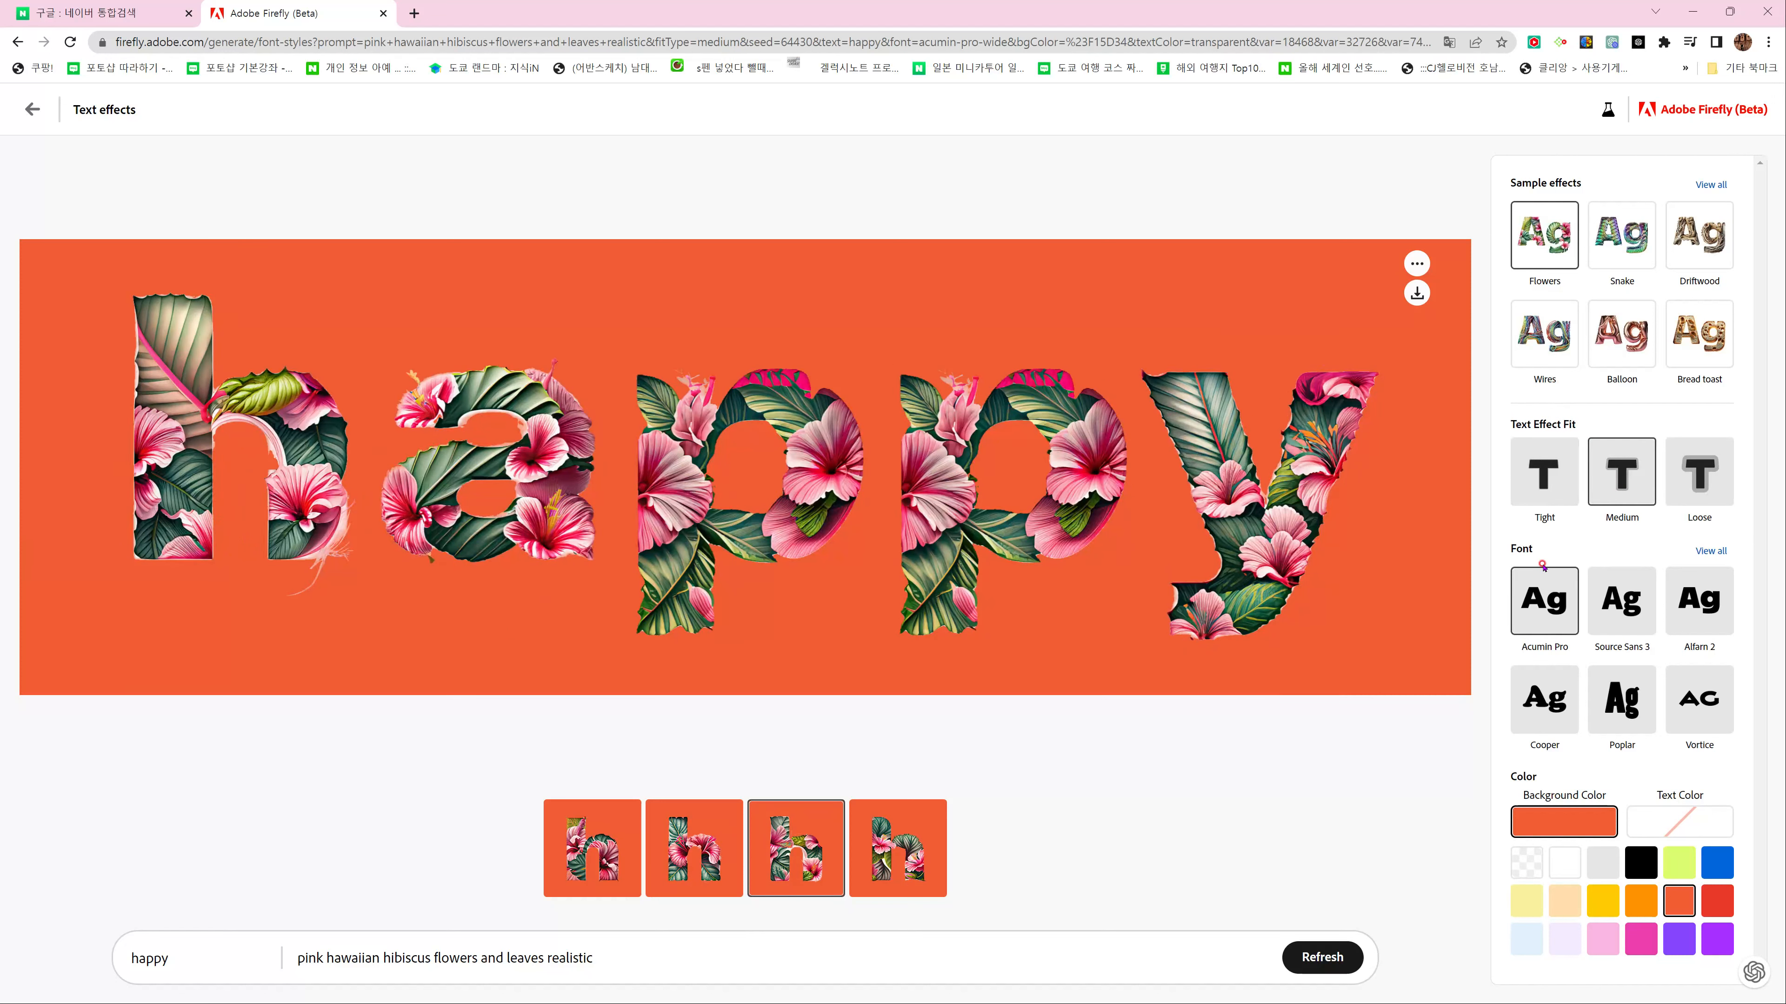
Try the Postino font from the full font list on the flower lettering, and restore Acumin Pro
{"action": "left_click", "coordinate": [1711, 550]}
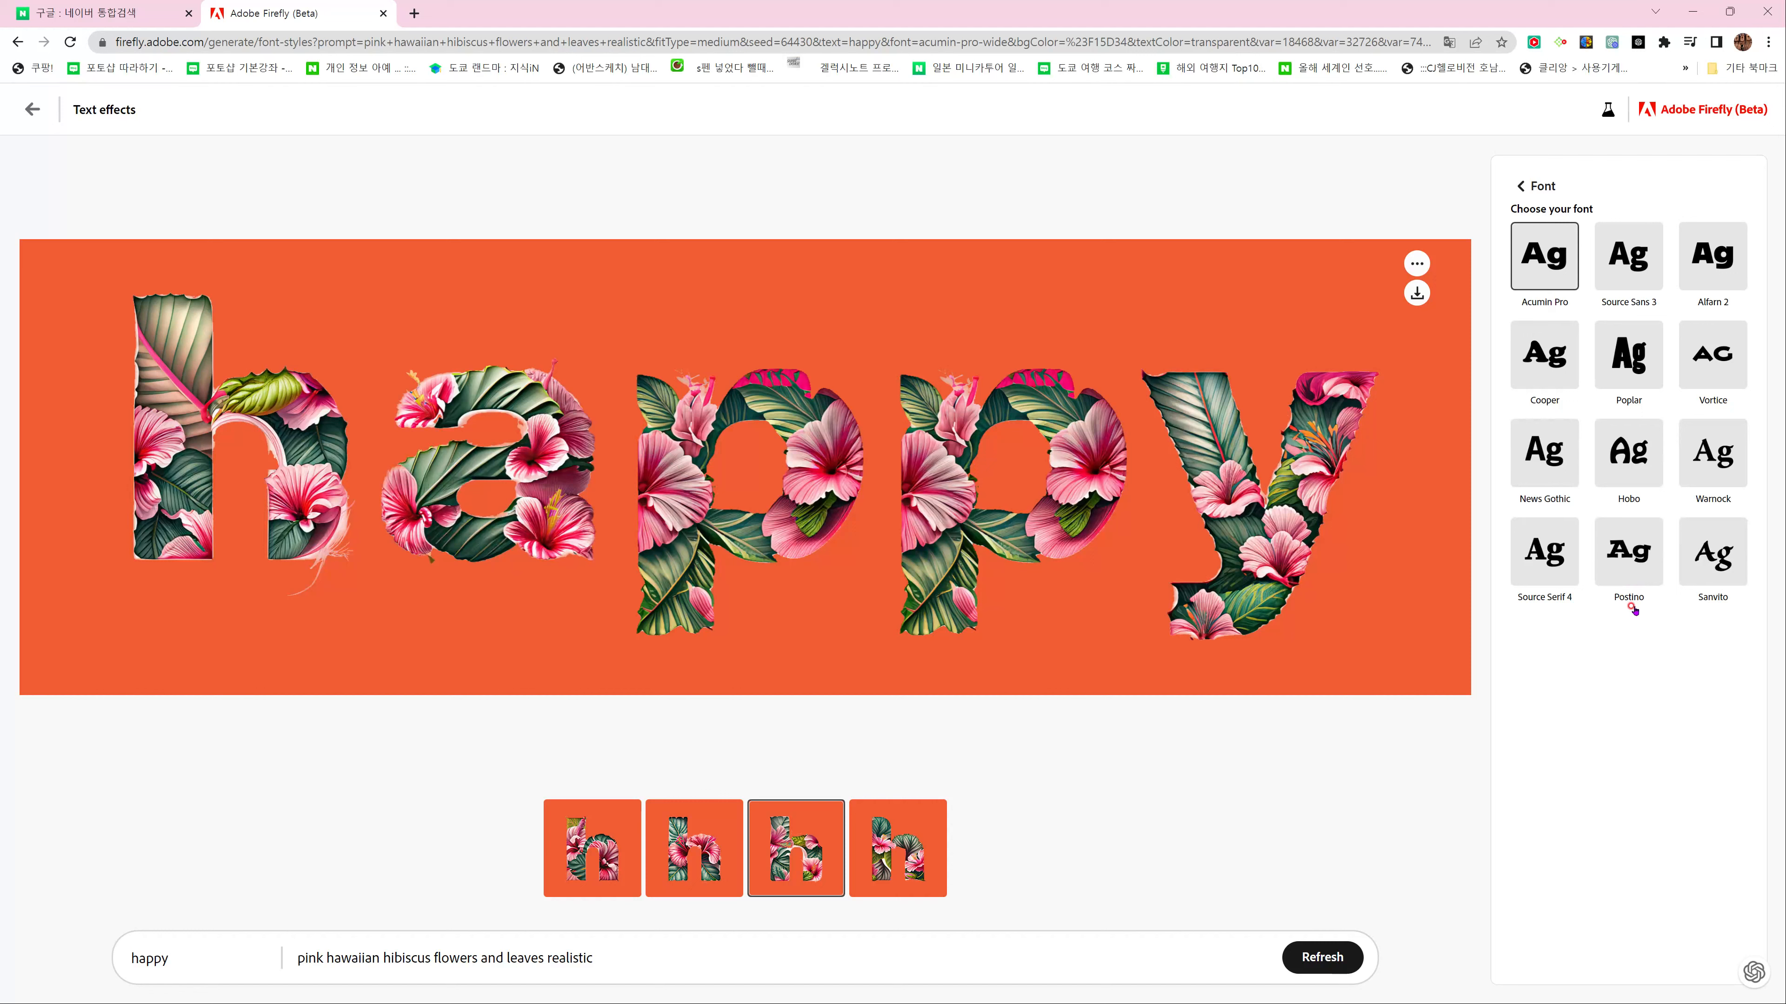
{"action": "left_click", "coordinate": [1630, 546]}
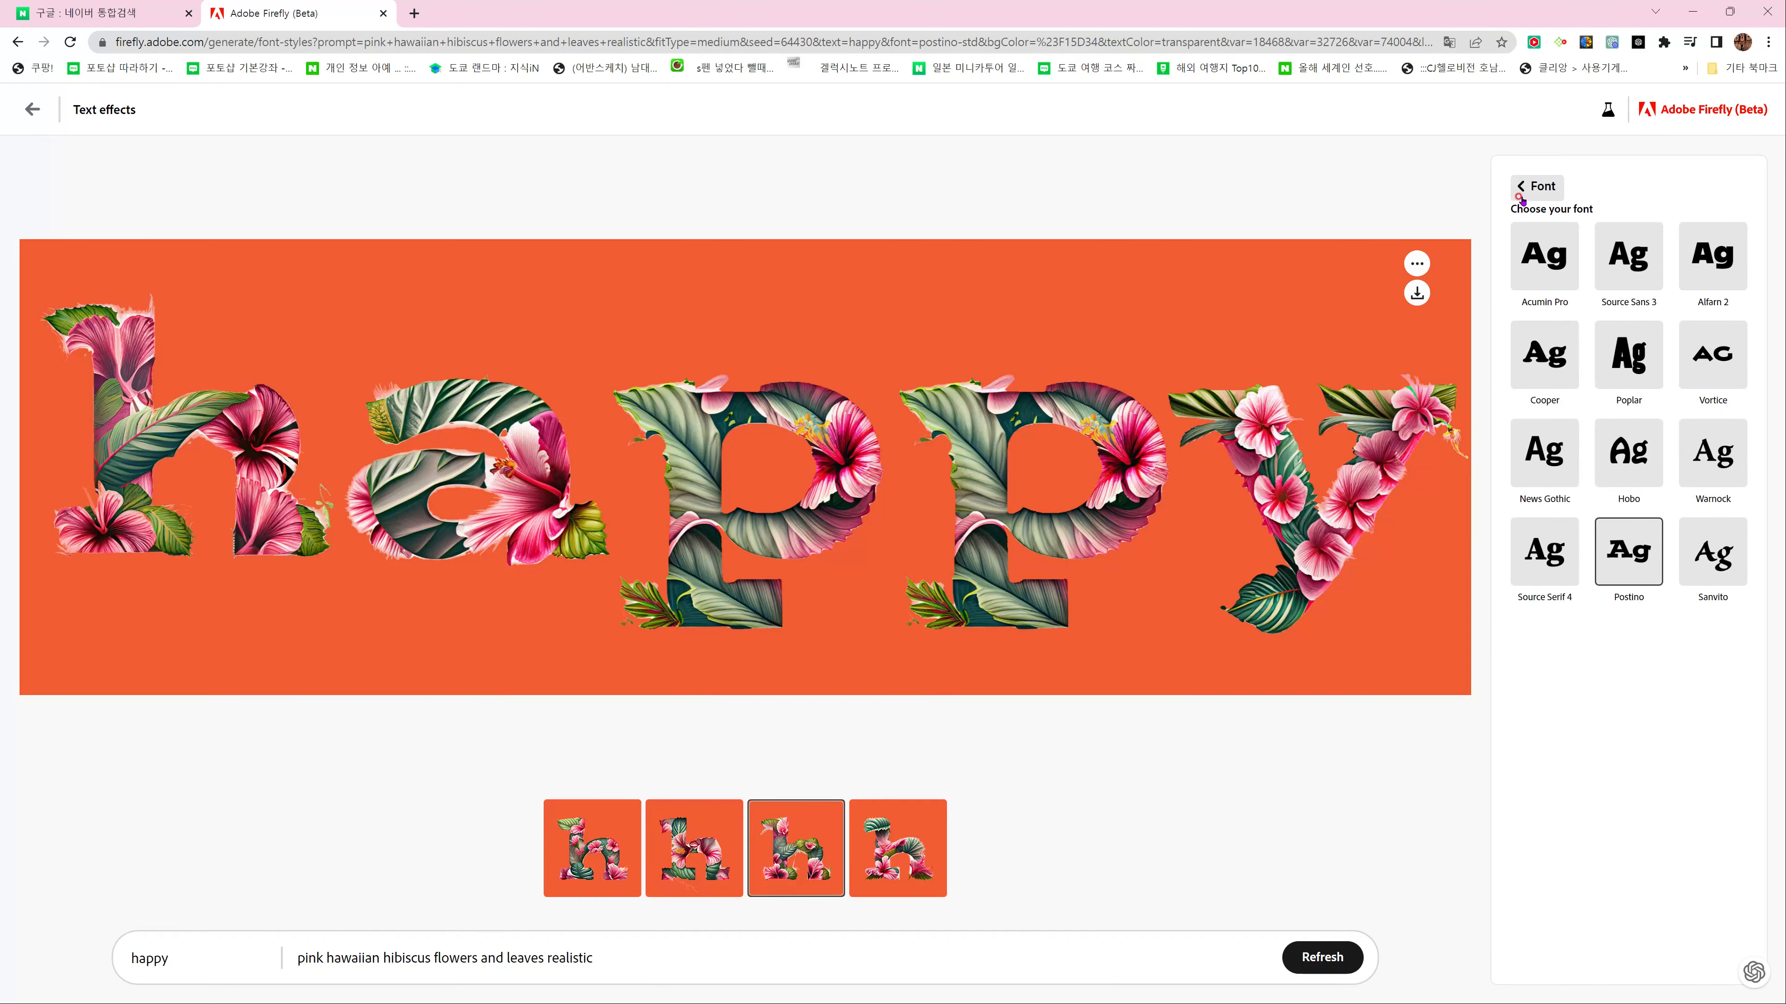
{"action": "left_click", "coordinate": [1554, 266]}
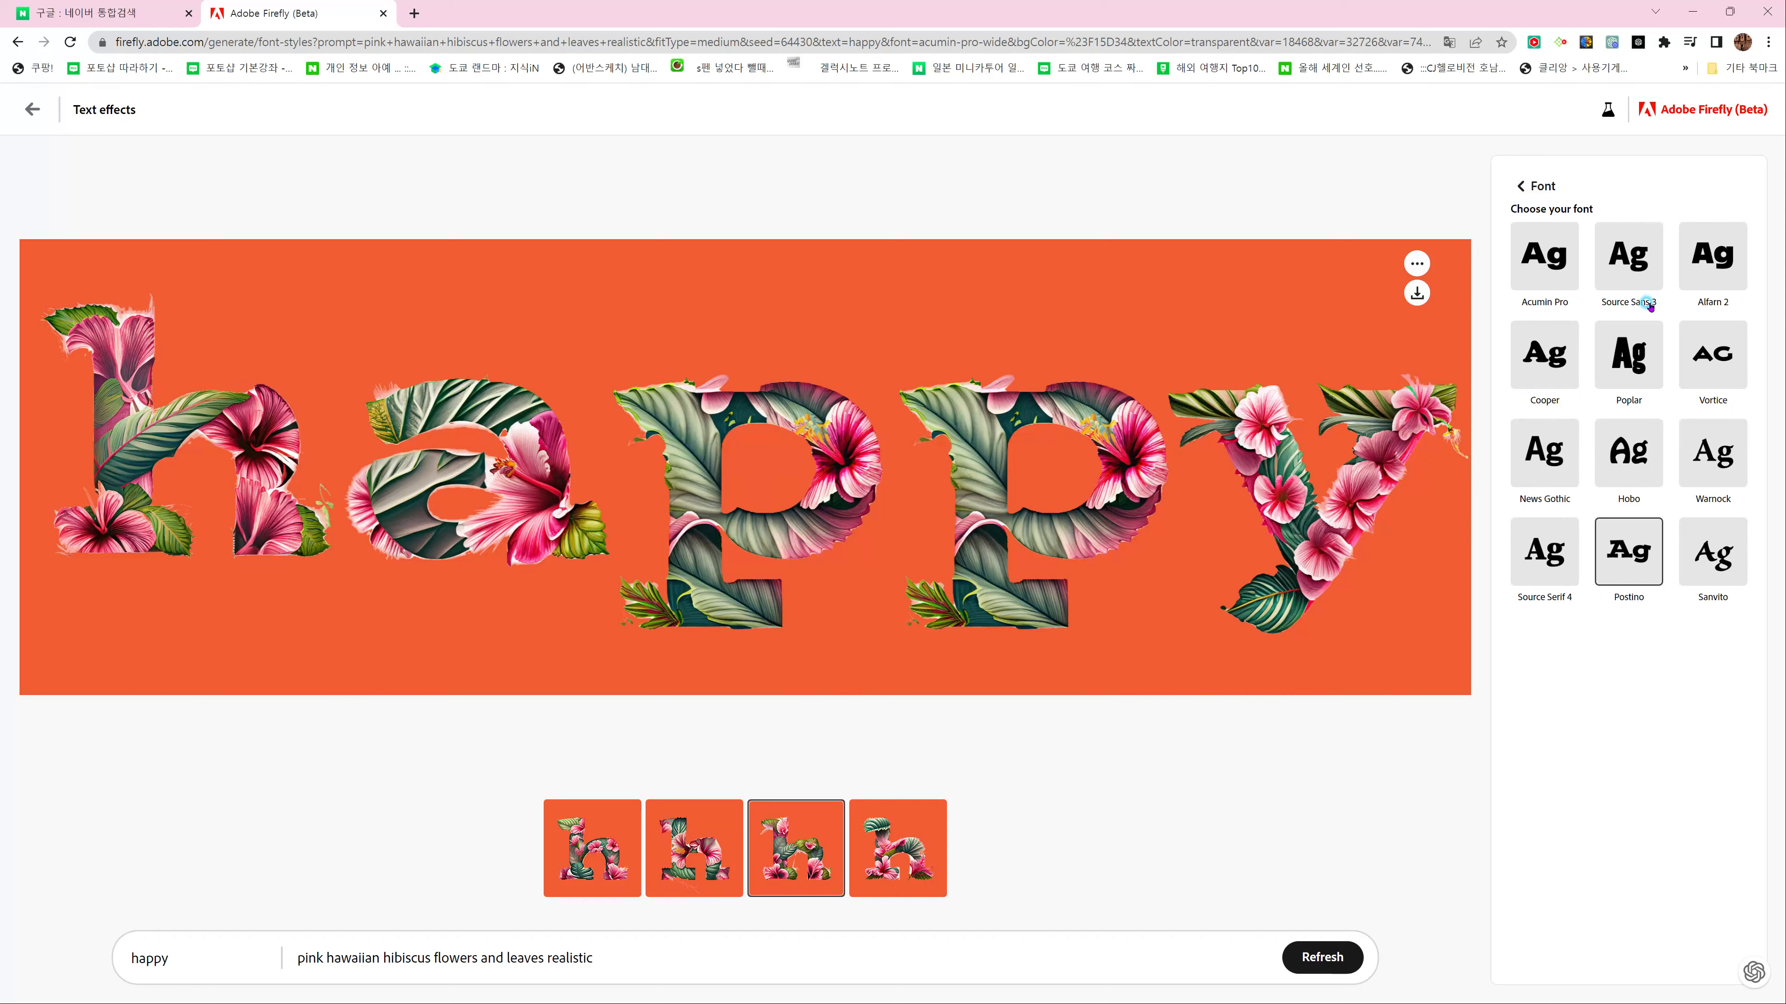
{"action": "left_click", "coordinate": [1522, 186]}
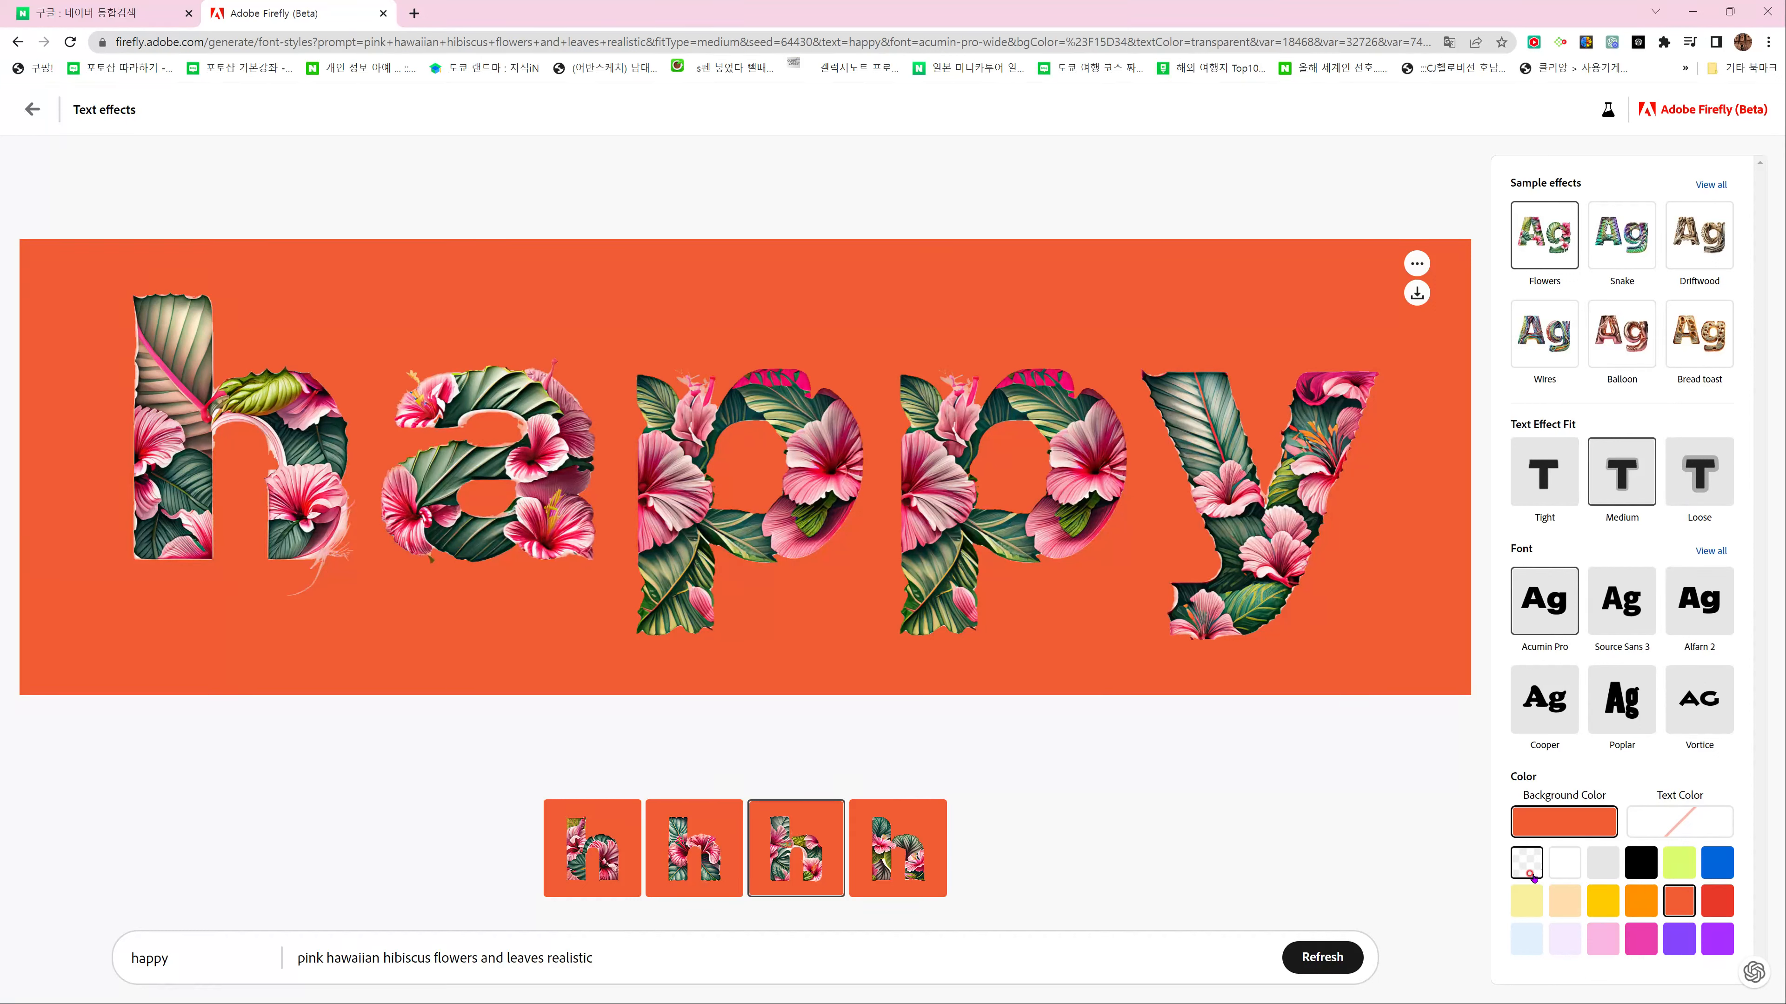
Try white, black, lime green and blue background colors behind the flower lettering, finishing with a transparent background
{"action": "left_click", "coordinate": [1562, 872]}
{"action": "left_click", "coordinate": [1528, 872]}
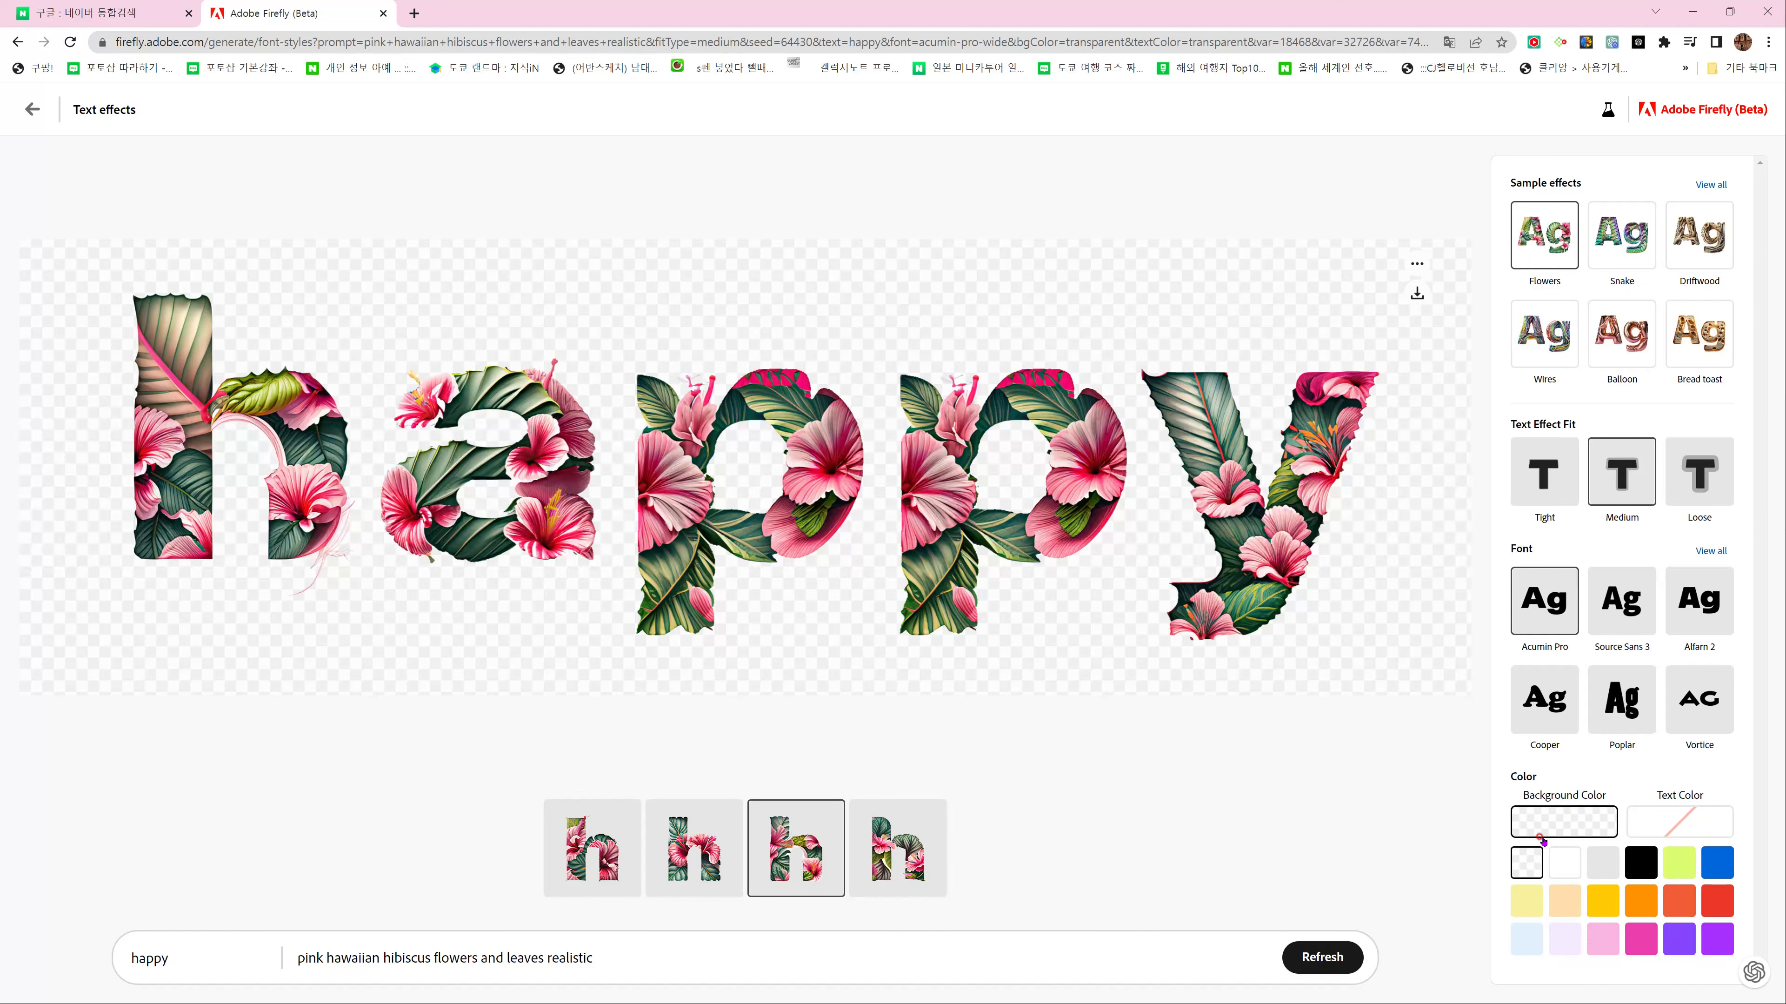
{"action": "left_click", "coordinate": [1568, 870]}
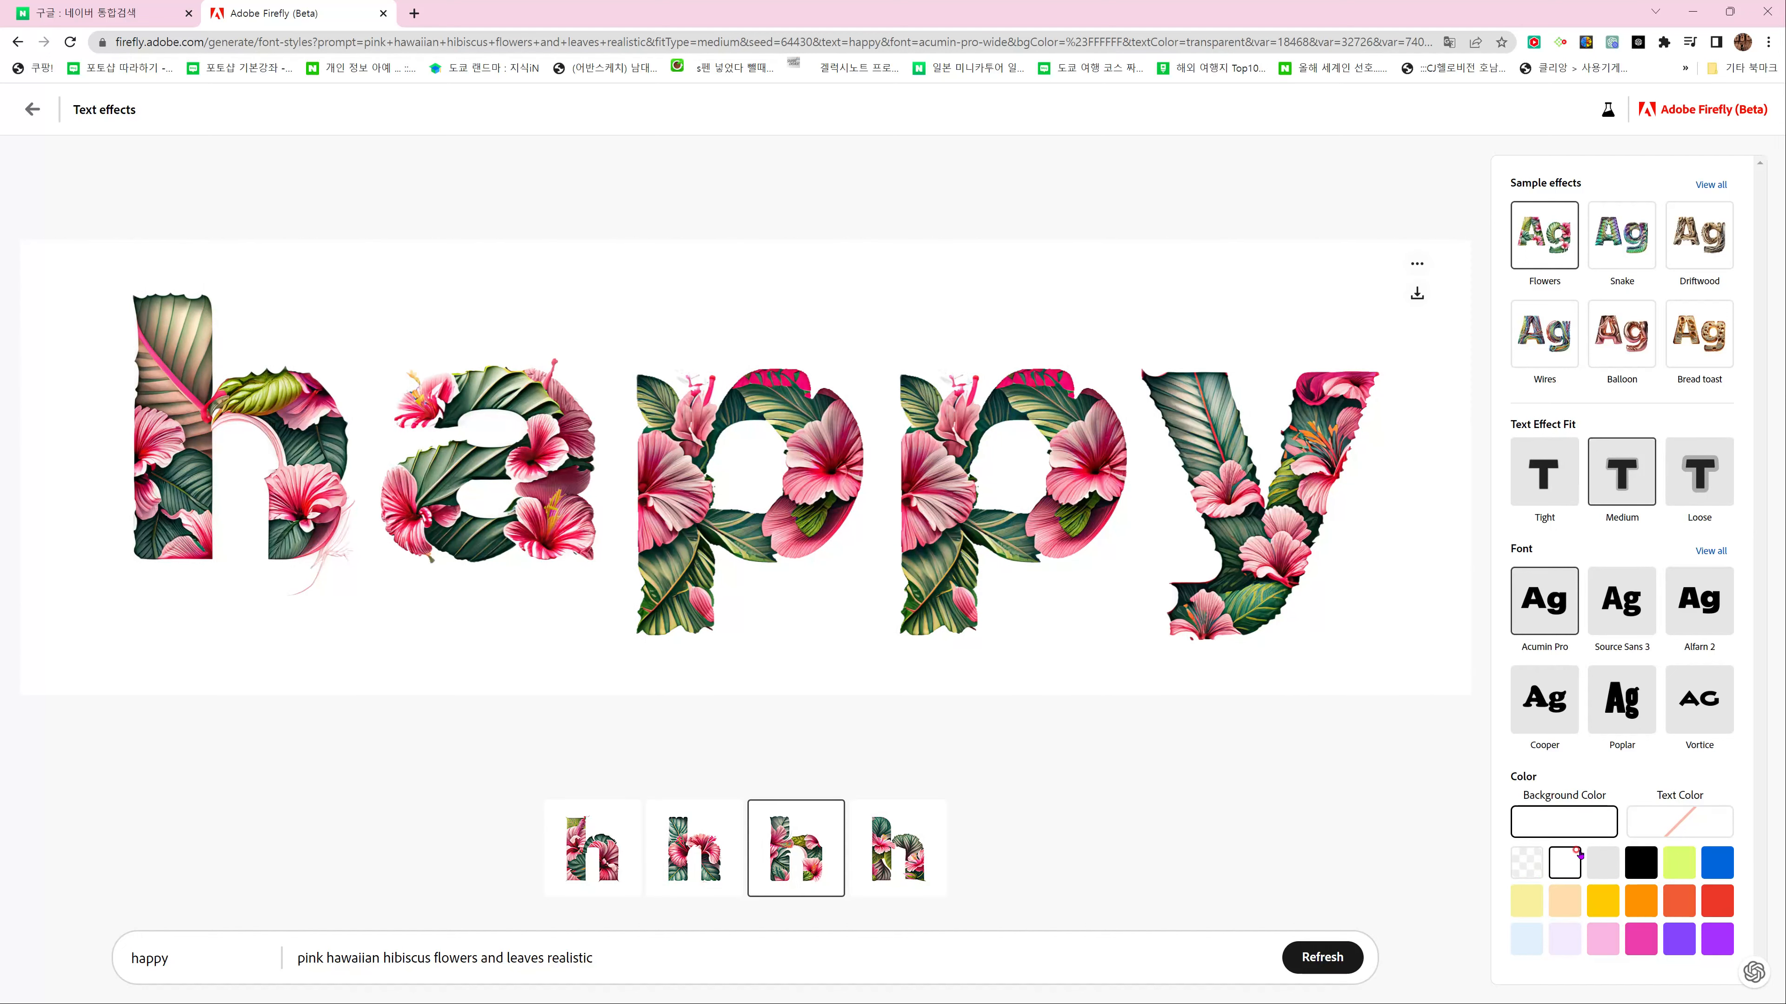
{"action": "left_click", "coordinate": [1639, 865]}
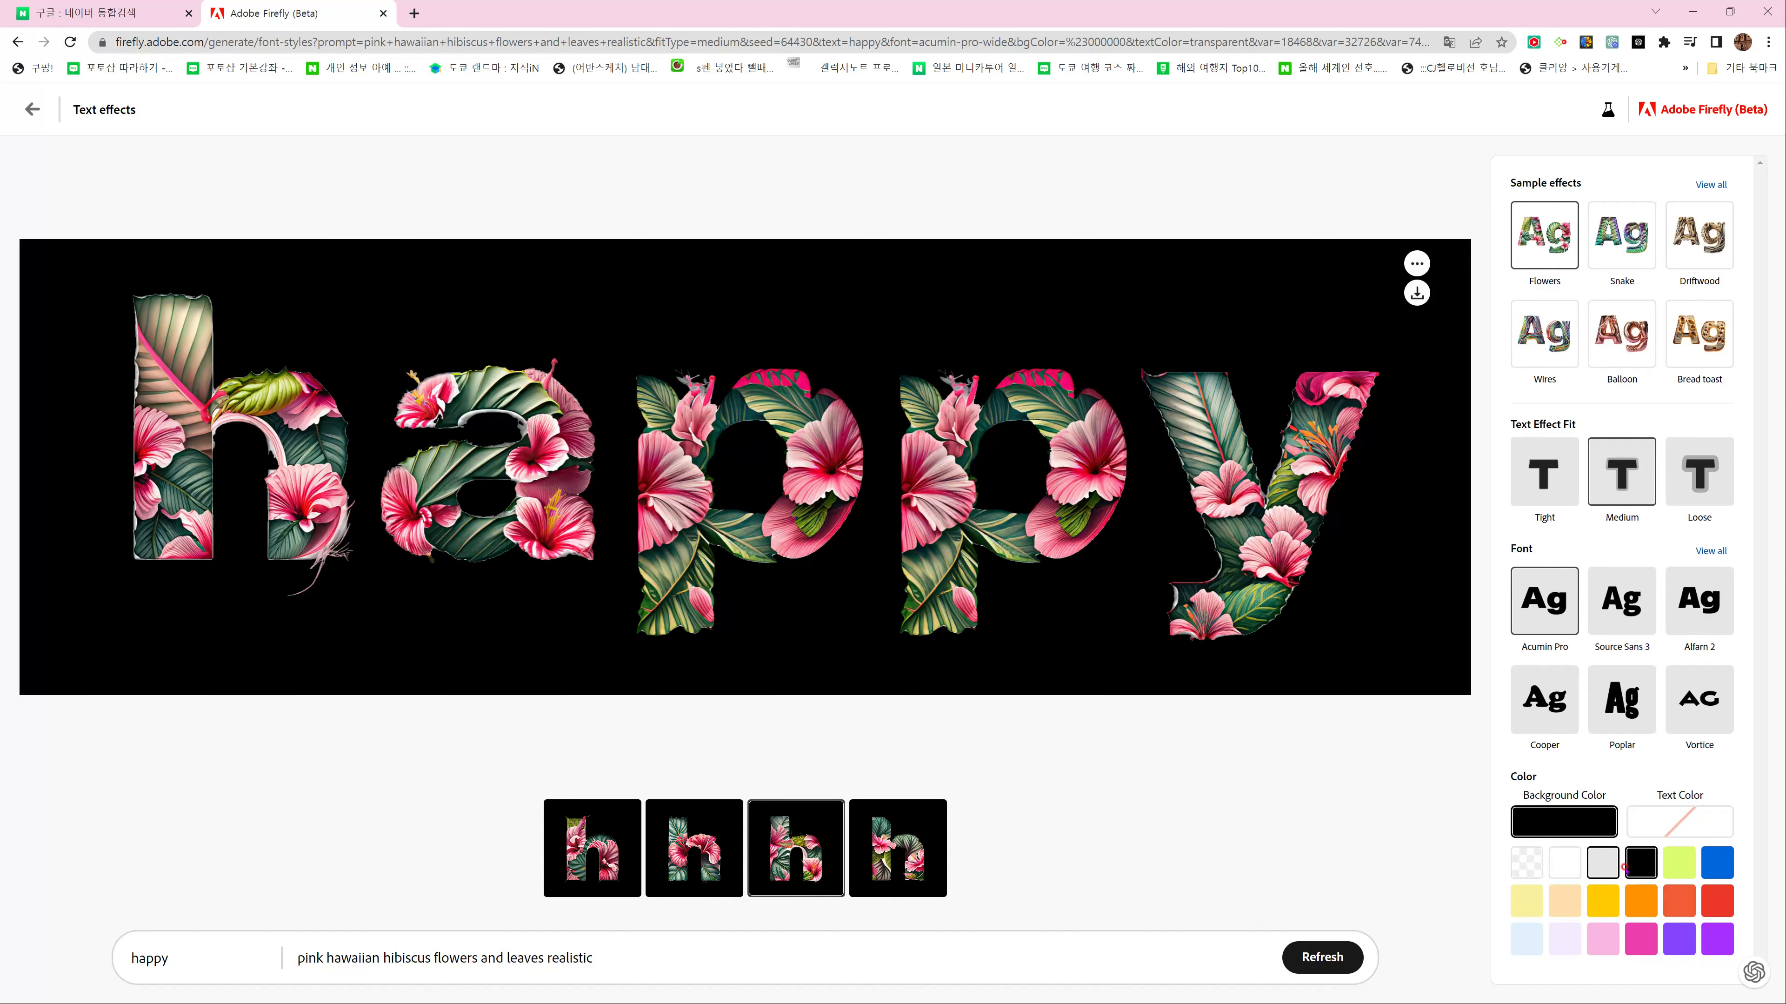
{"action": "left_click", "coordinate": [1679, 868]}
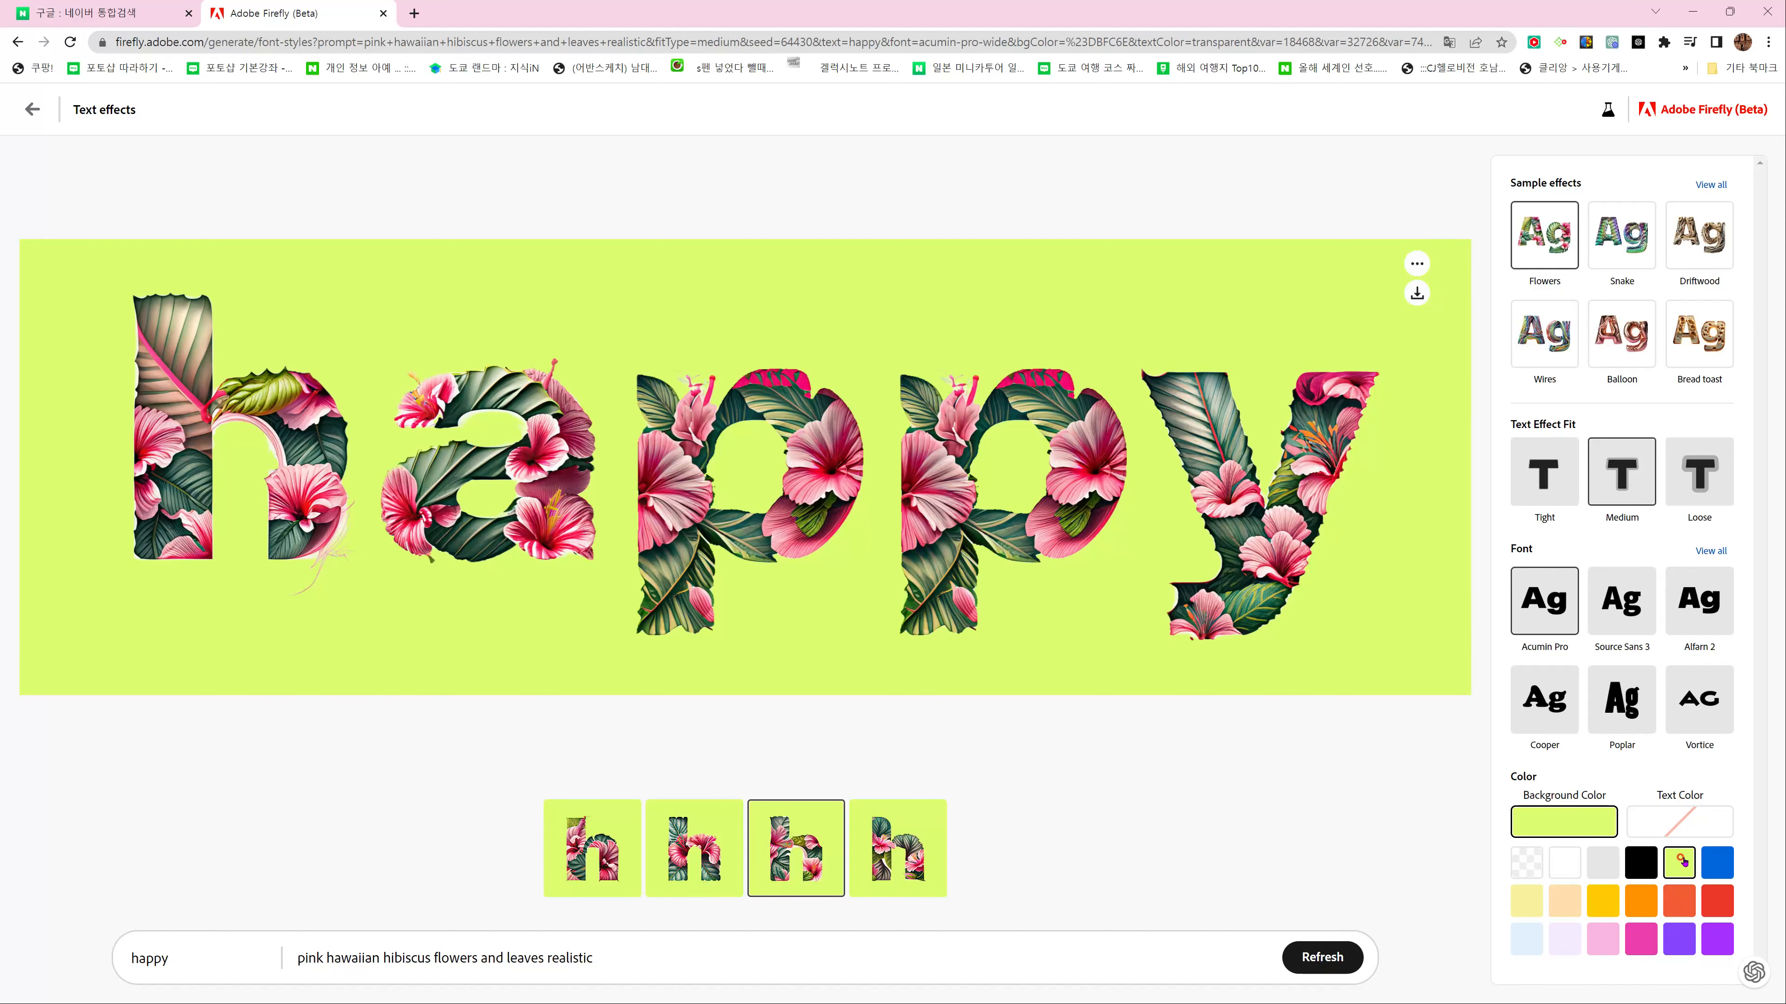
{"action": "left_click", "coordinate": [1715, 867]}
{"action": "left_click", "coordinate": [1679, 866]}
{"action": "left_click", "coordinate": [1535, 868]}
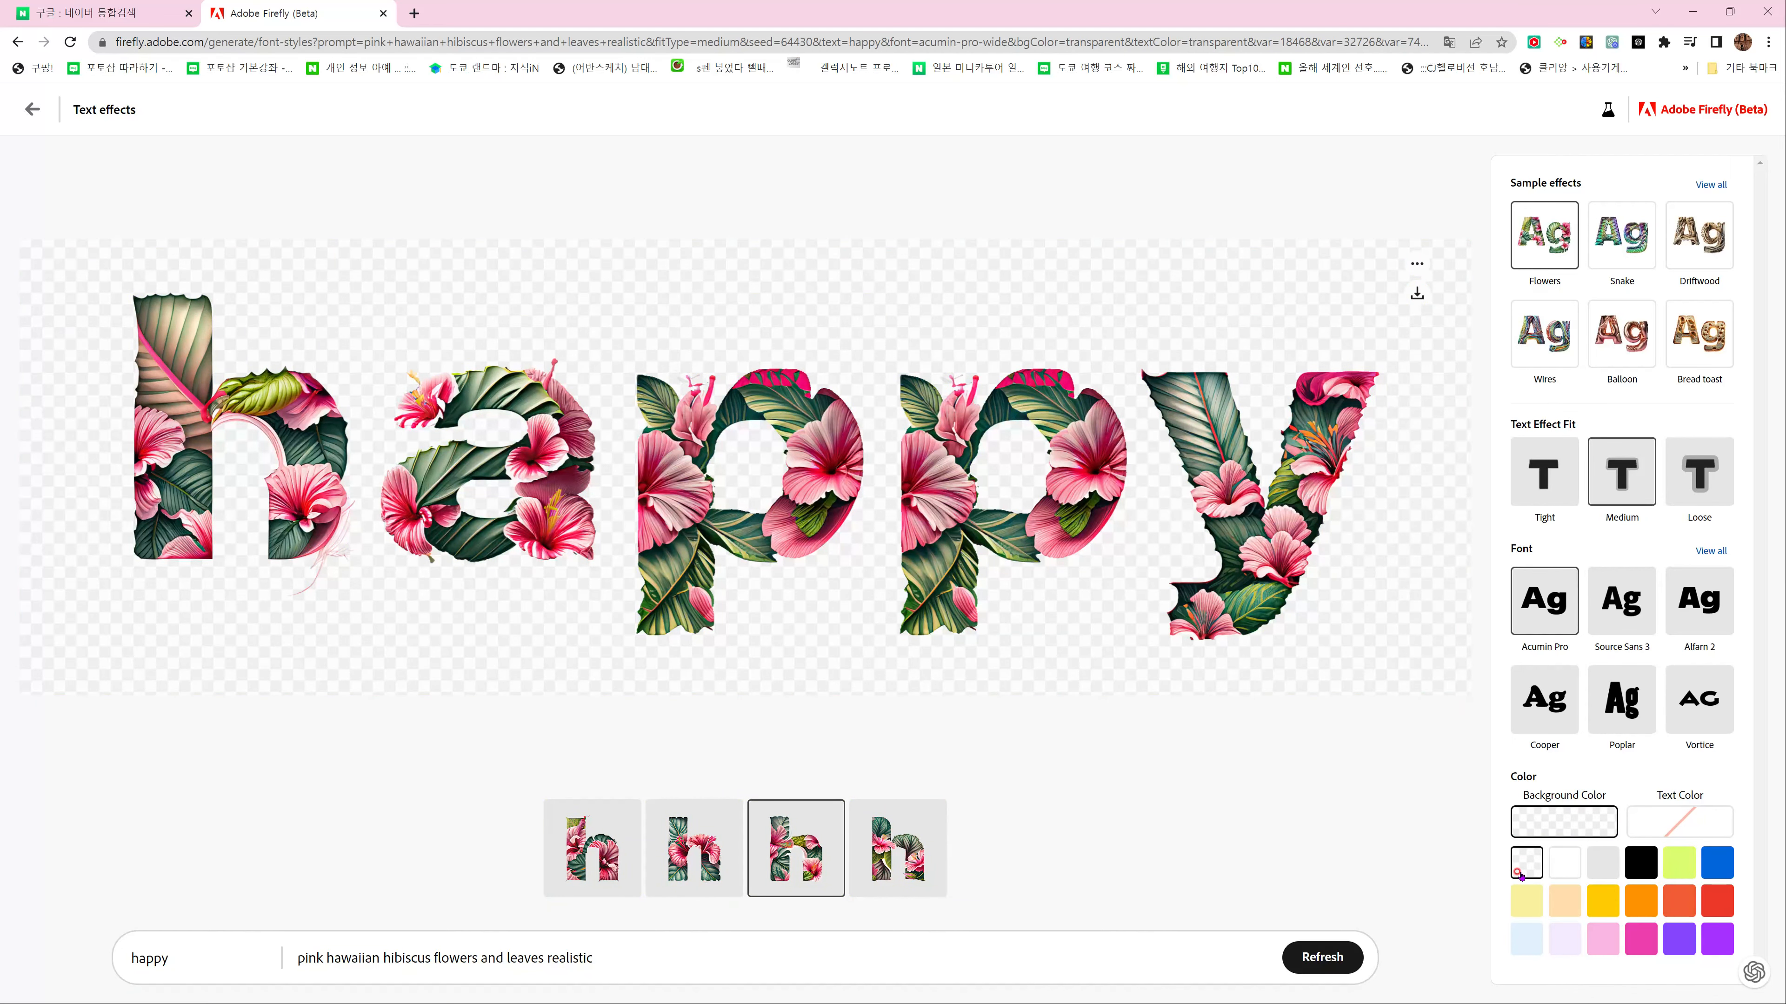
Compare black, yellow and no text color on the flower lettering, finishing with black
{"action": "left_click", "coordinate": [1695, 830]}
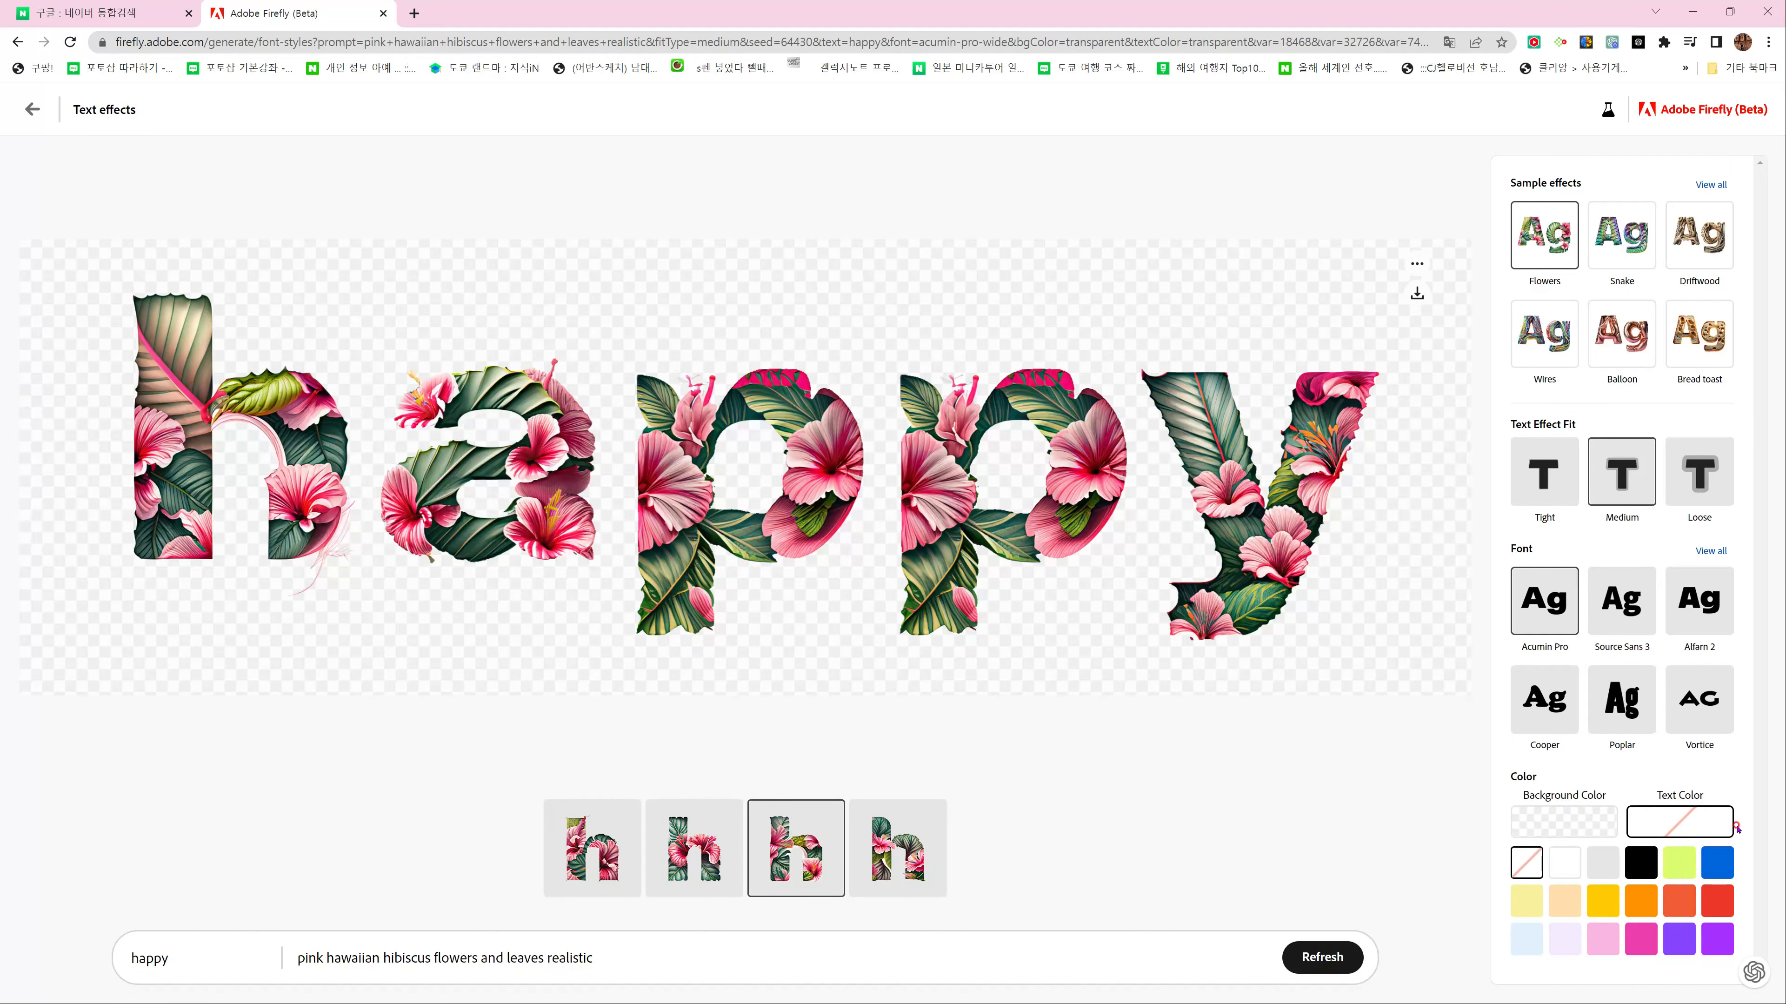
{"action": "left_click", "coordinate": [1639, 863]}
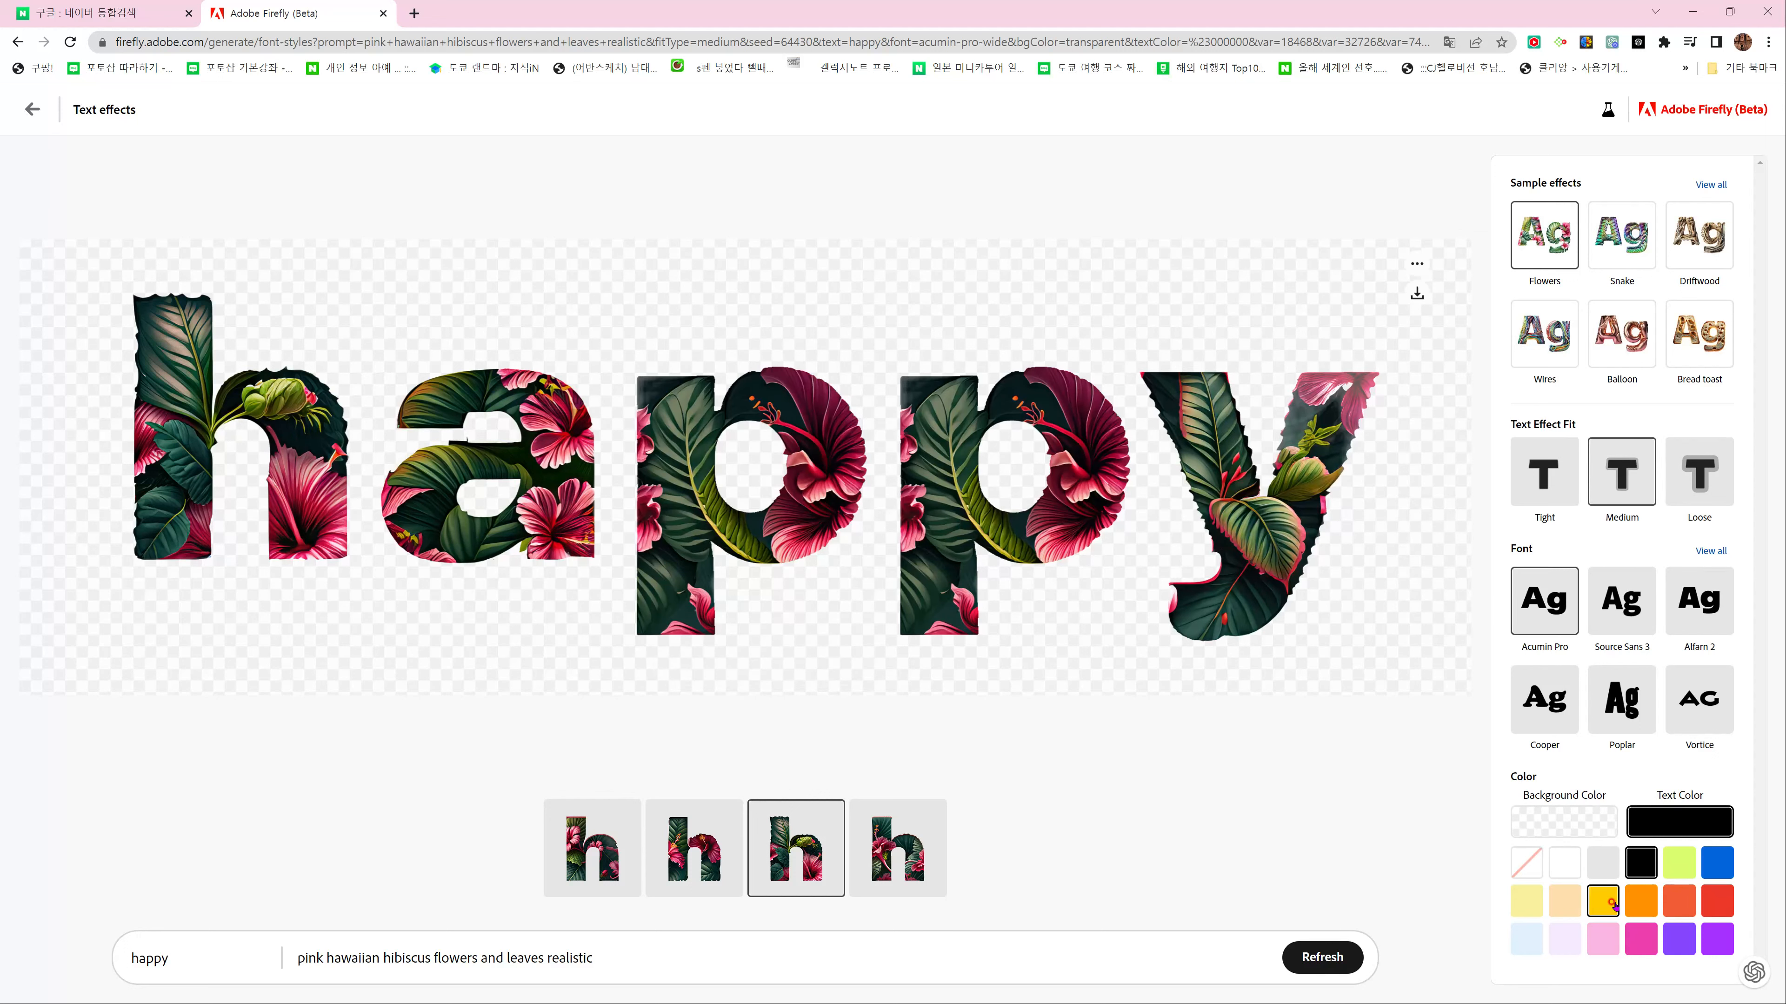
{"action": "left_click", "coordinate": [1531, 867]}
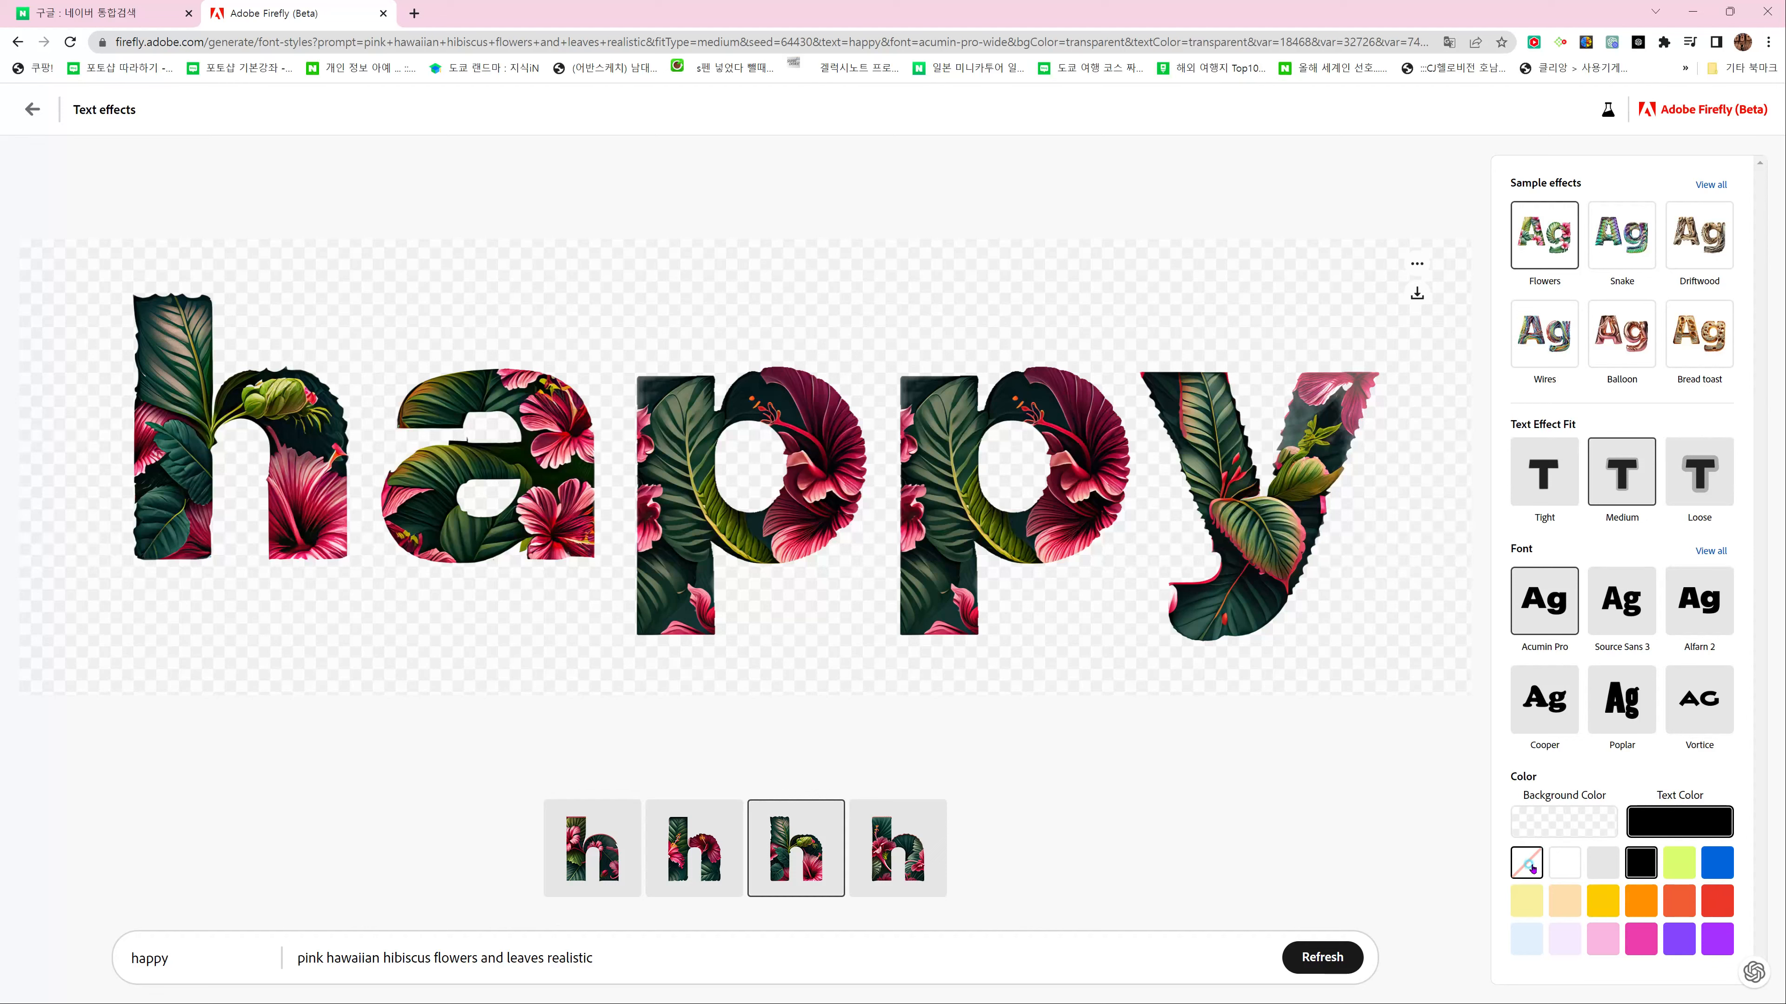
{"action": "left_click", "coordinate": [1641, 863]}
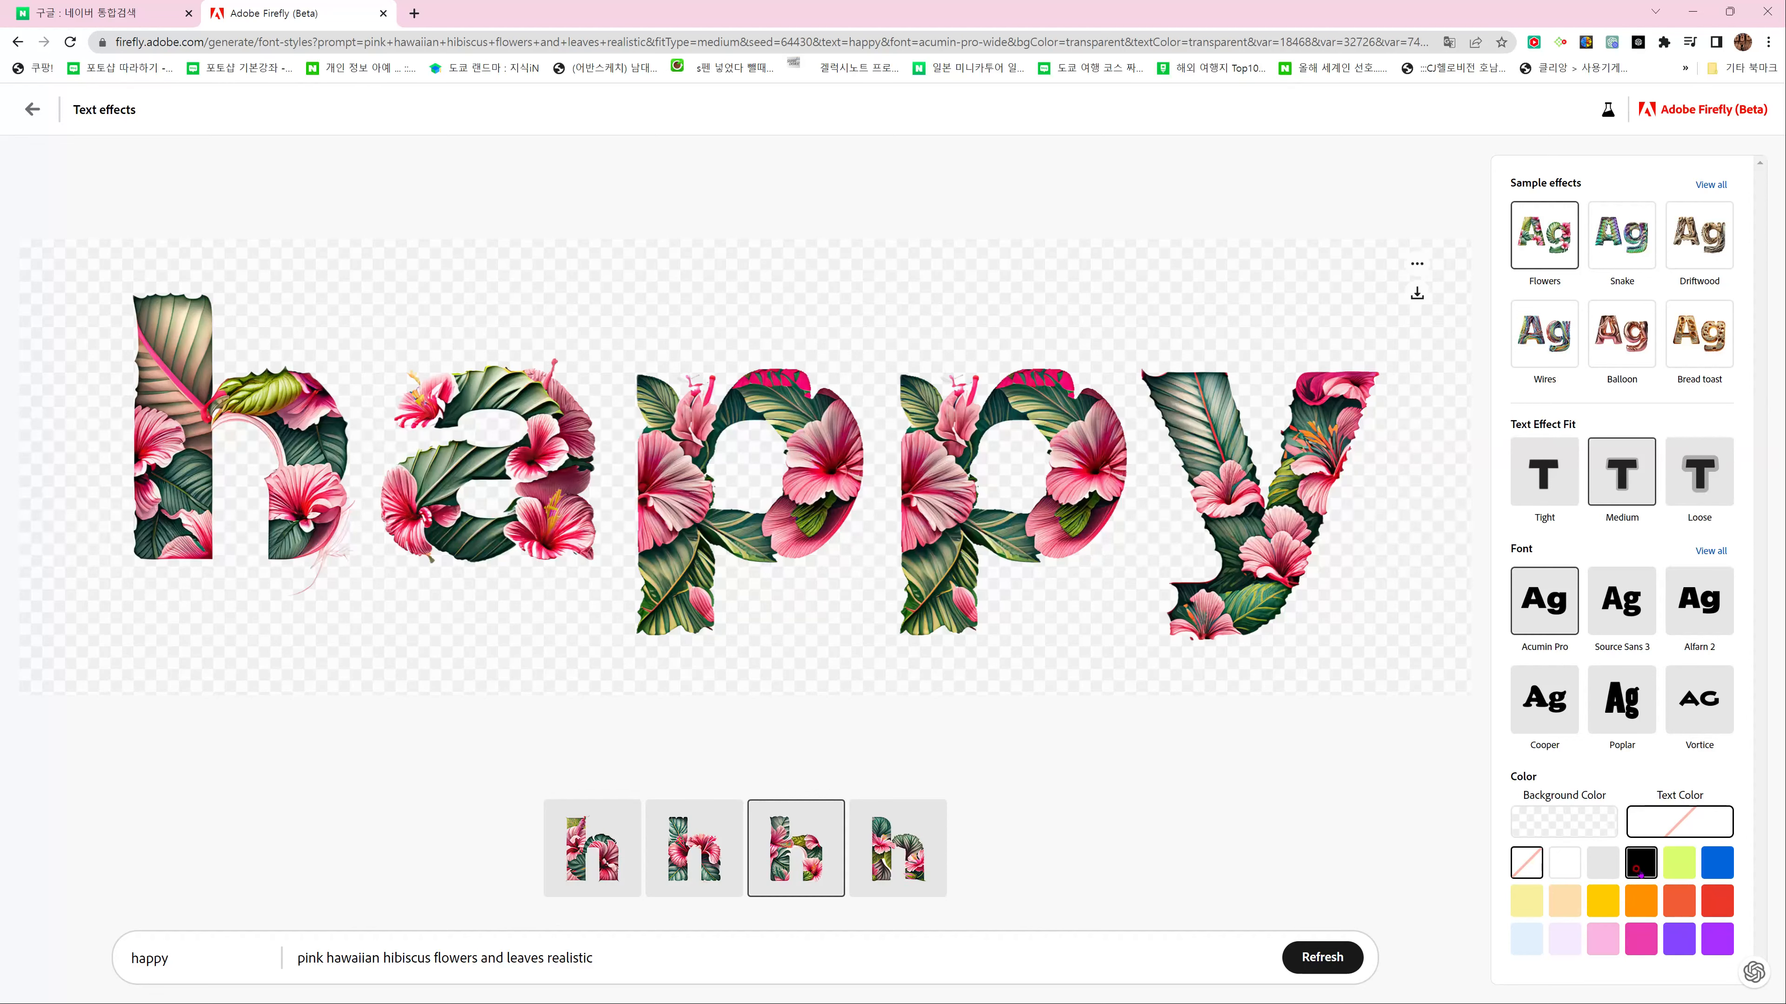
{"action": "left_click", "coordinate": [1604, 901]}
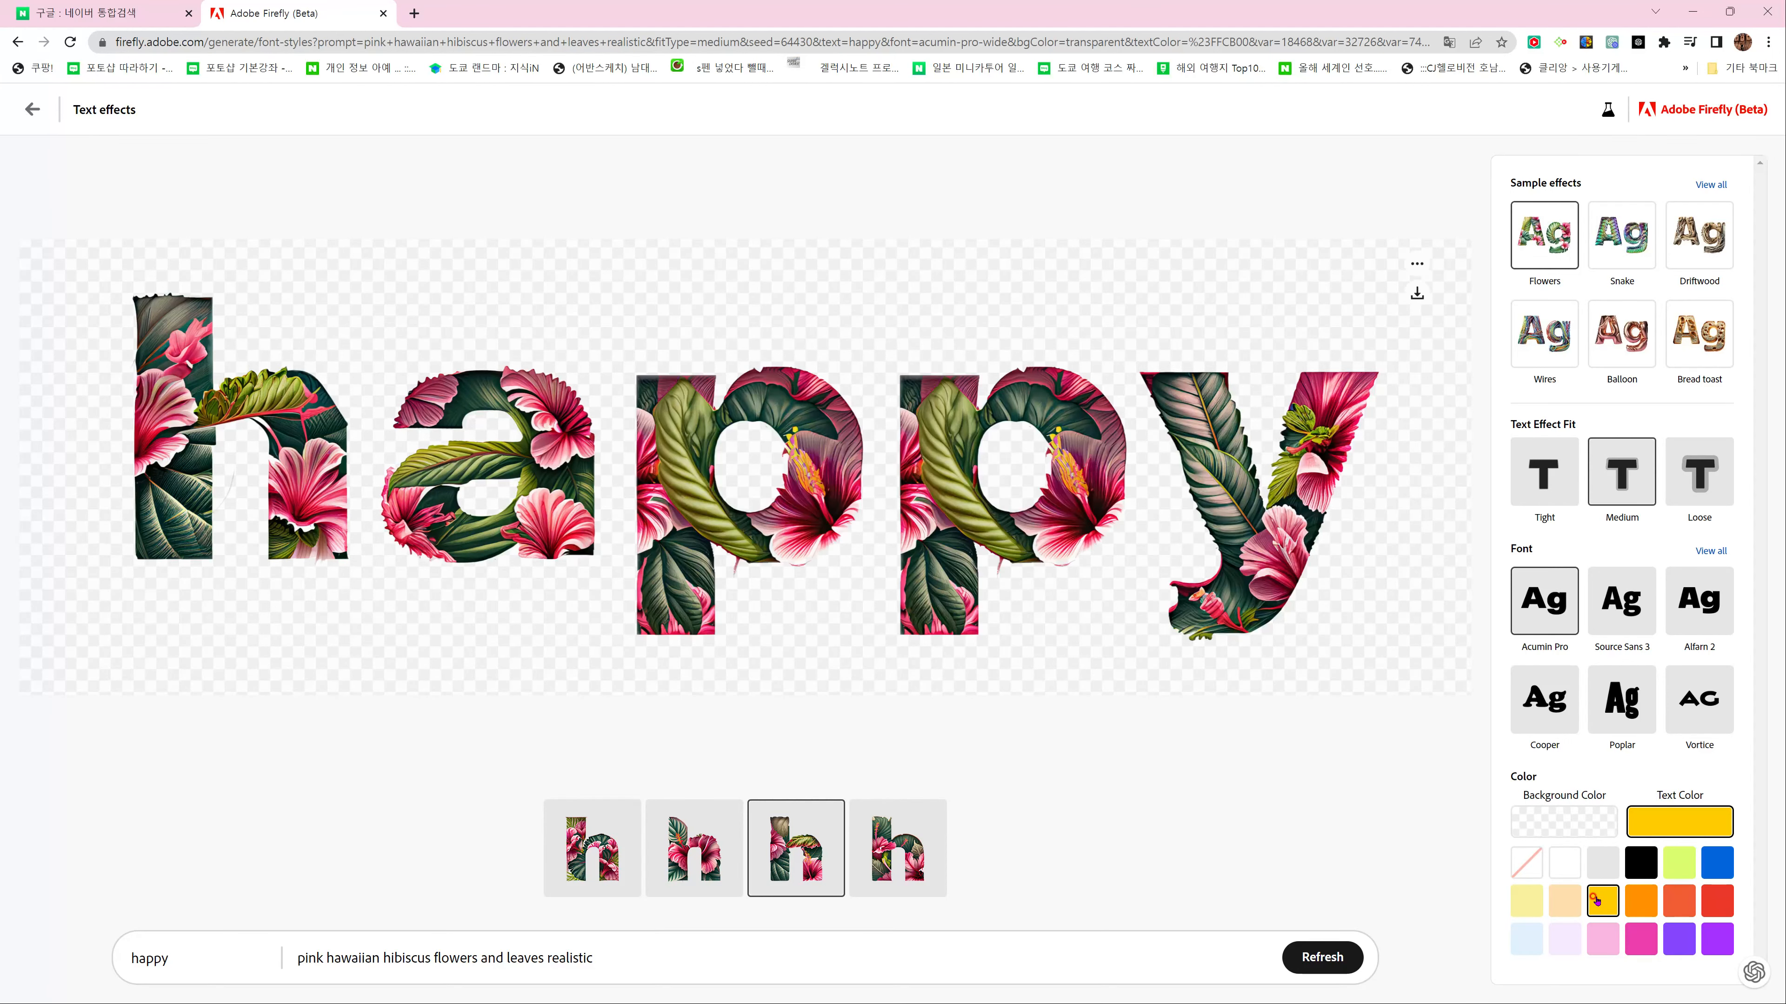
{"action": "left_click", "coordinate": [1524, 867]}
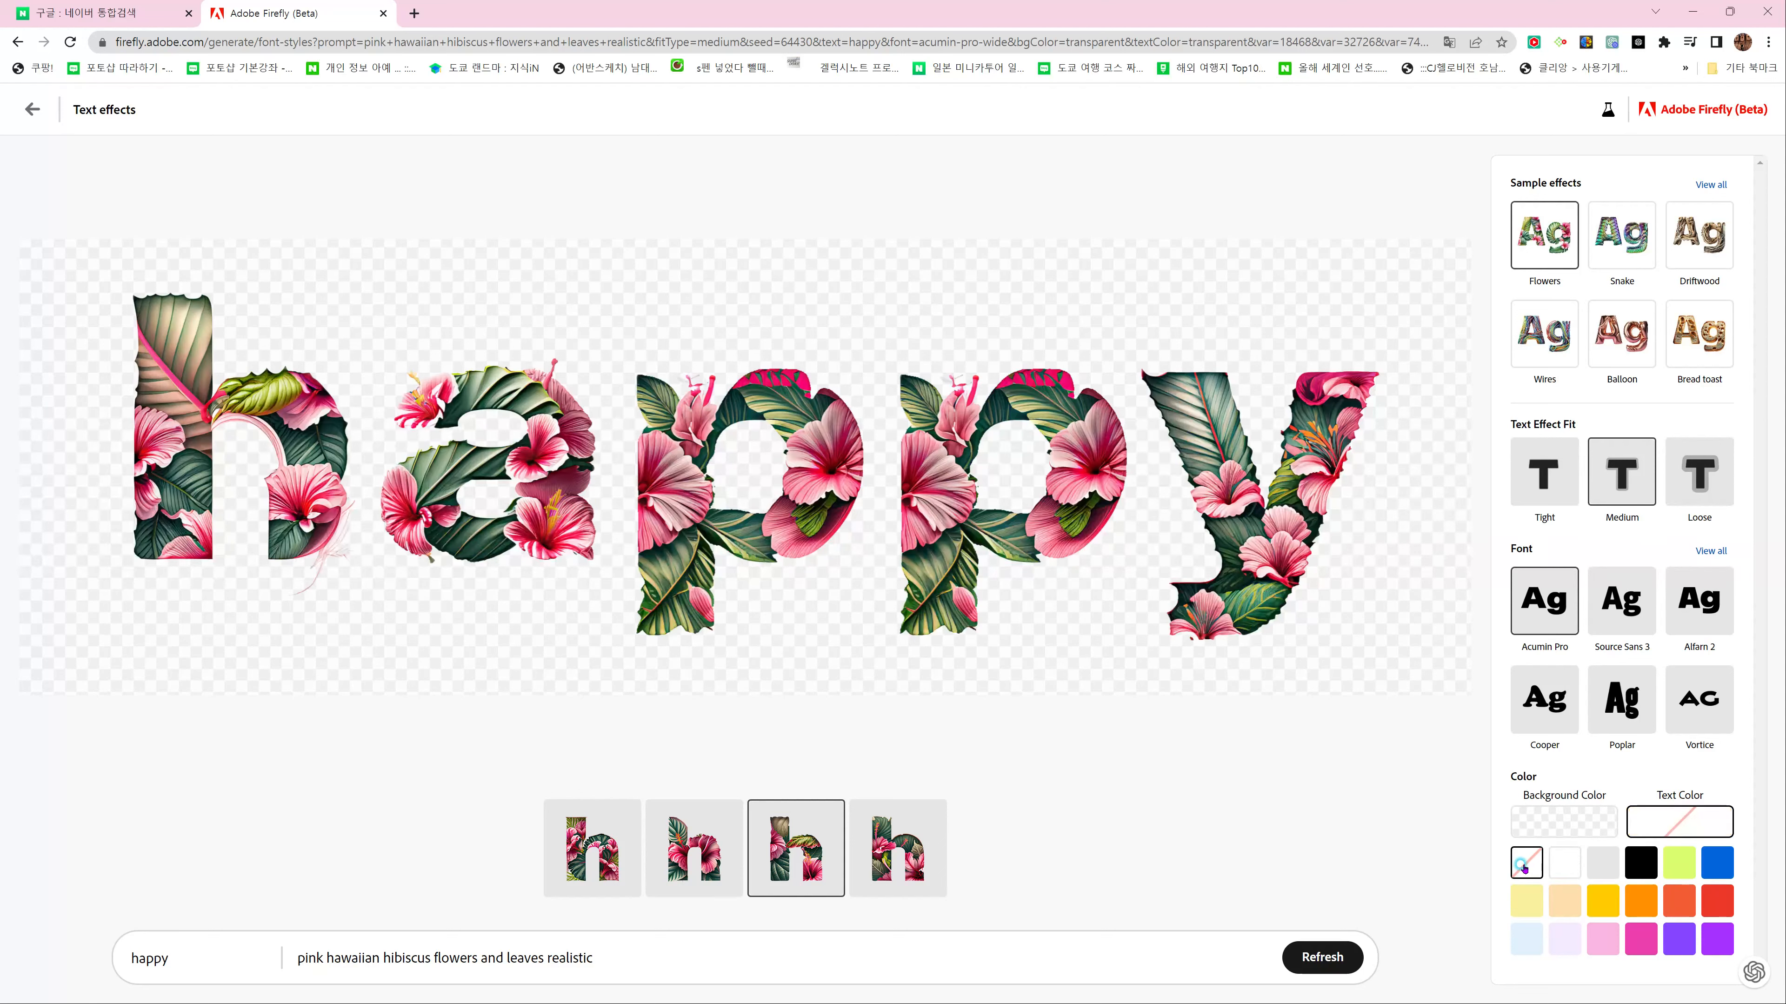
{"action": "left_click", "coordinate": [1608, 902]}
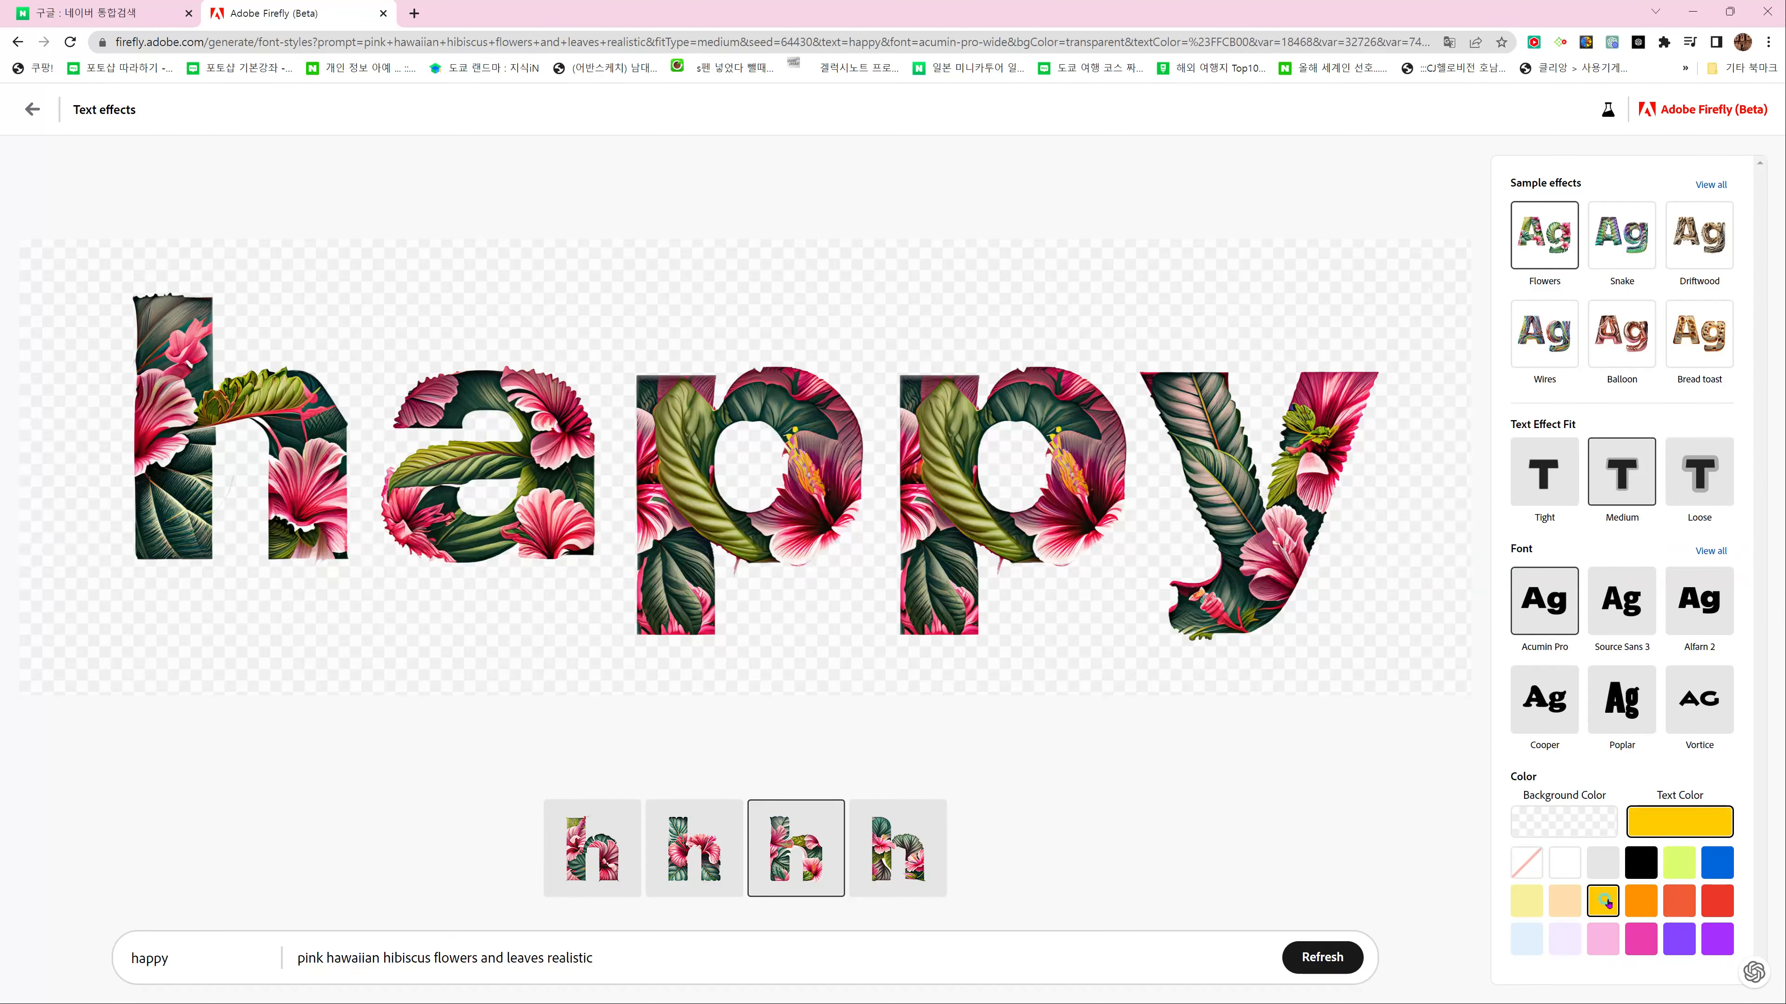
{"action": "left_click", "coordinate": [1528, 866]}
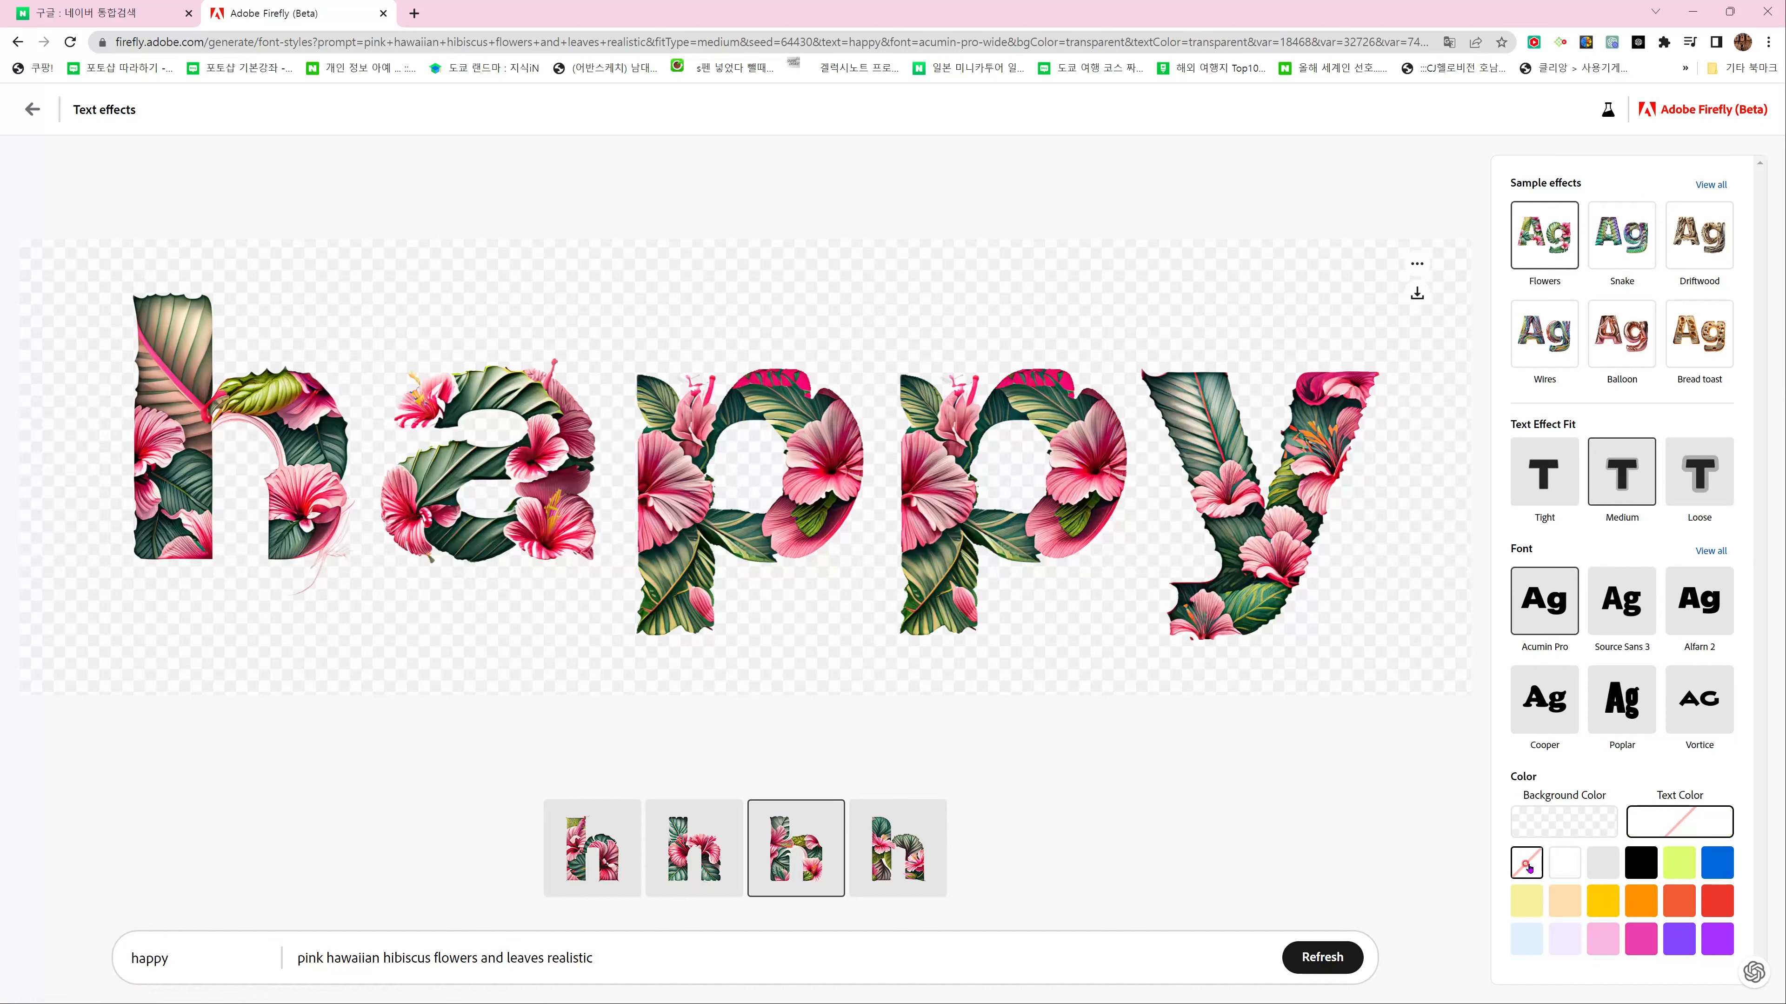
{"action": "left_click", "coordinate": [1604, 901]}
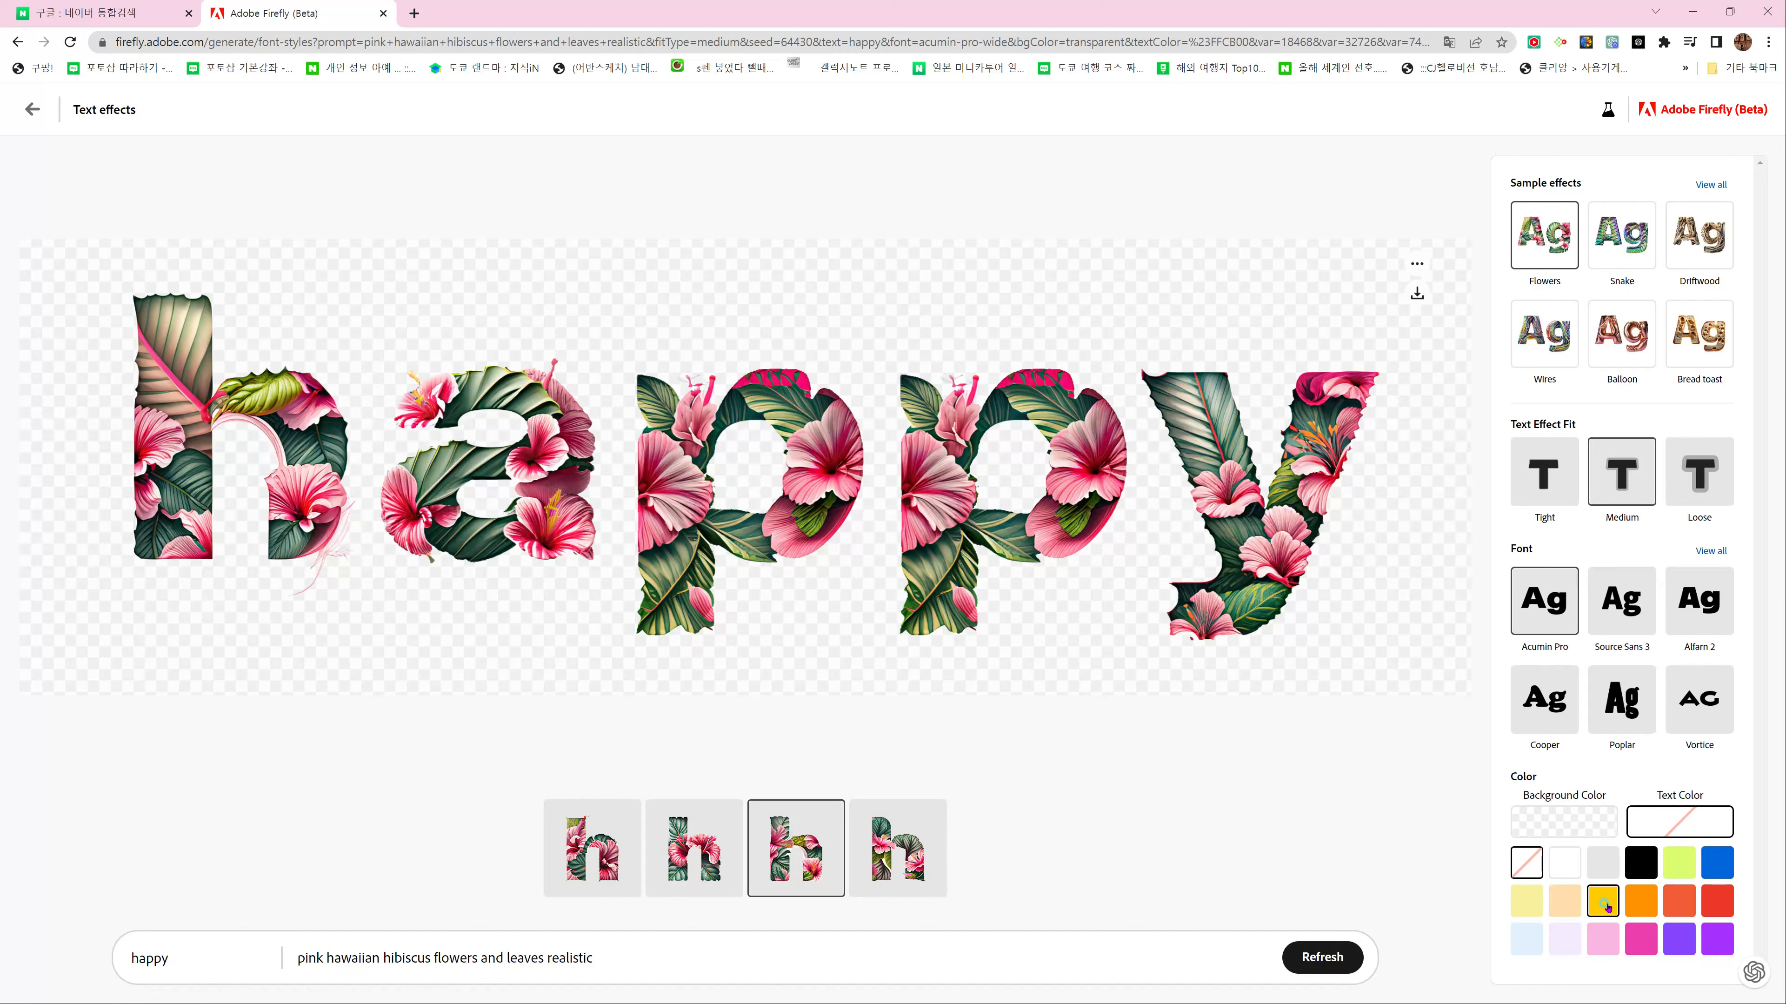
{"action": "left_click", "coordinate": [1641, 864]}
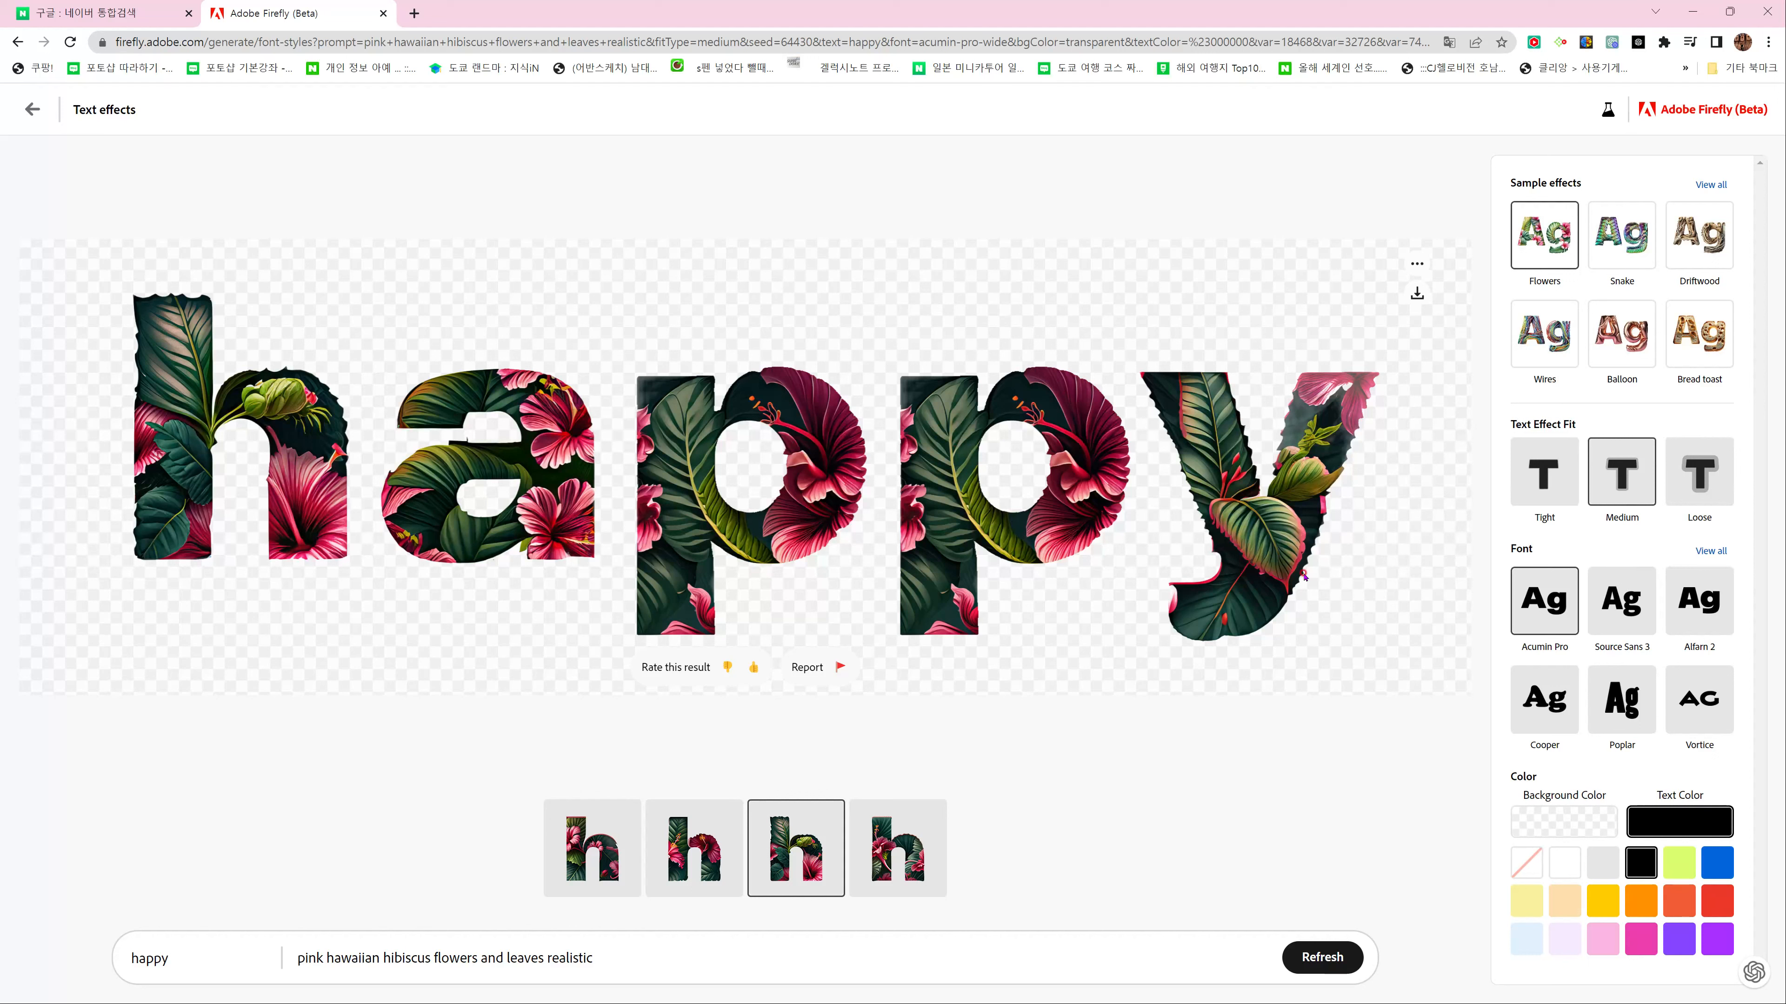
Copy the flower lettering to the clipboard and download it as an image with Content Credentials included
{"action": "left_click", "coordinate": [1417, 264]}
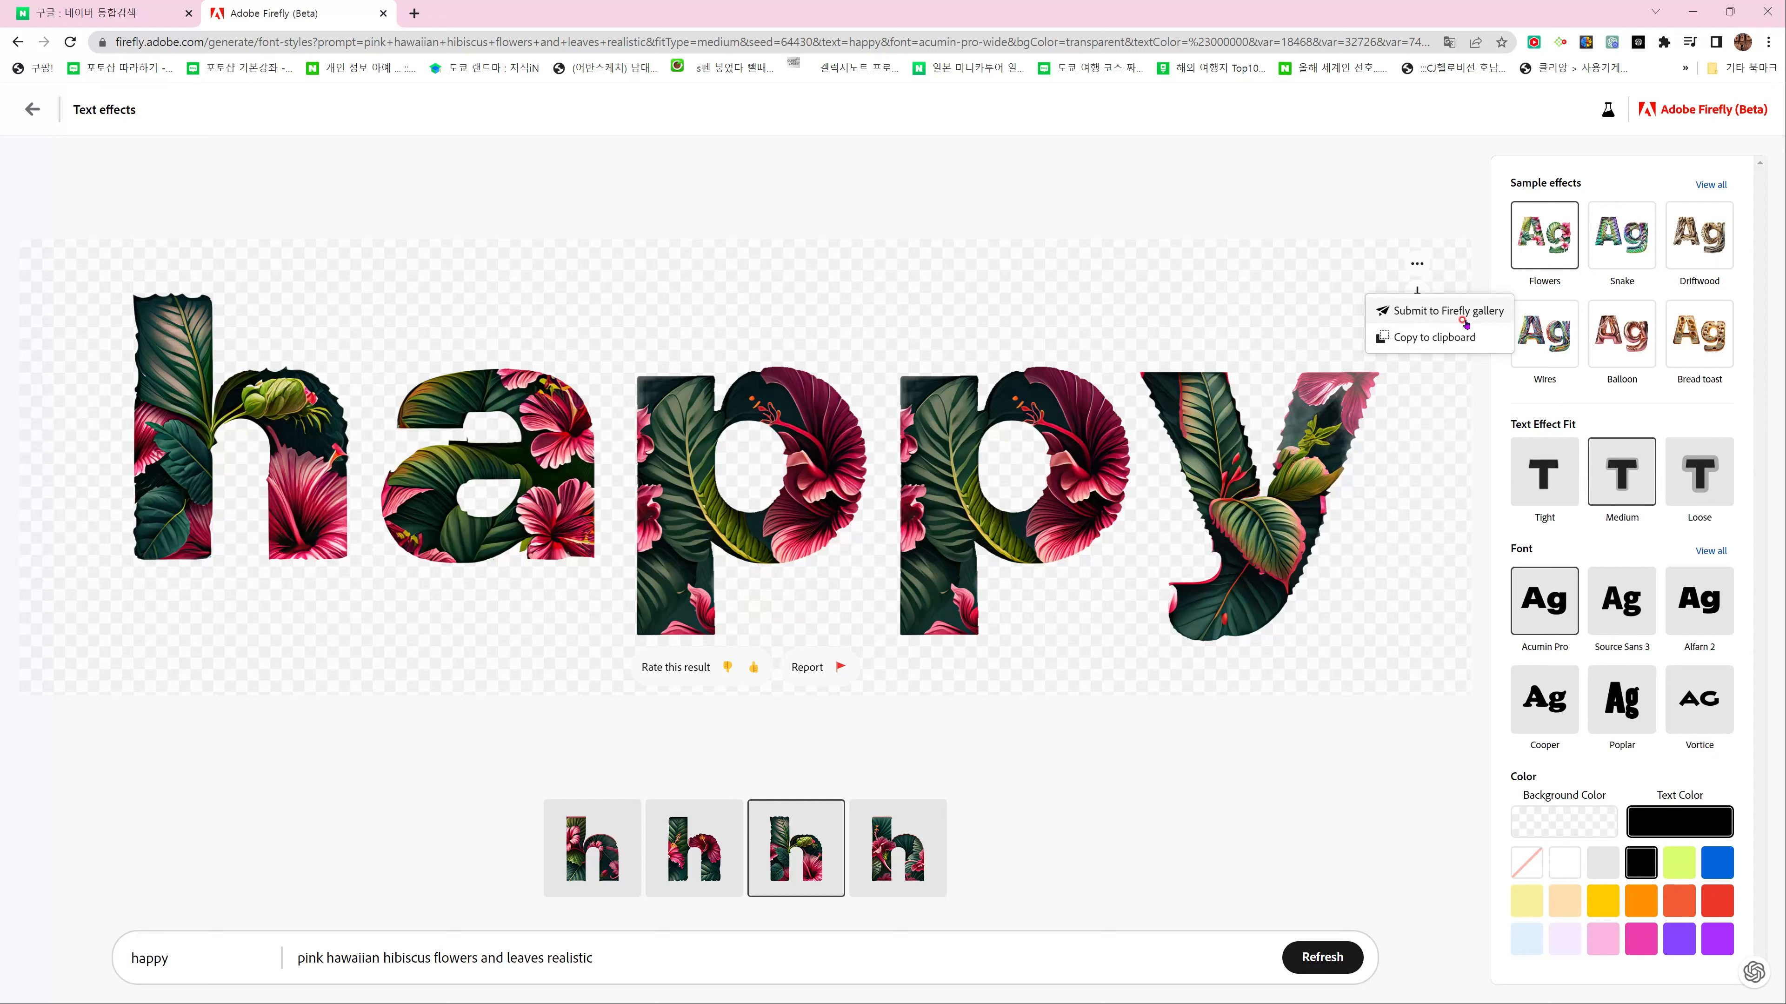
{"action": "left_click", "coordinate": [1454, 338]}
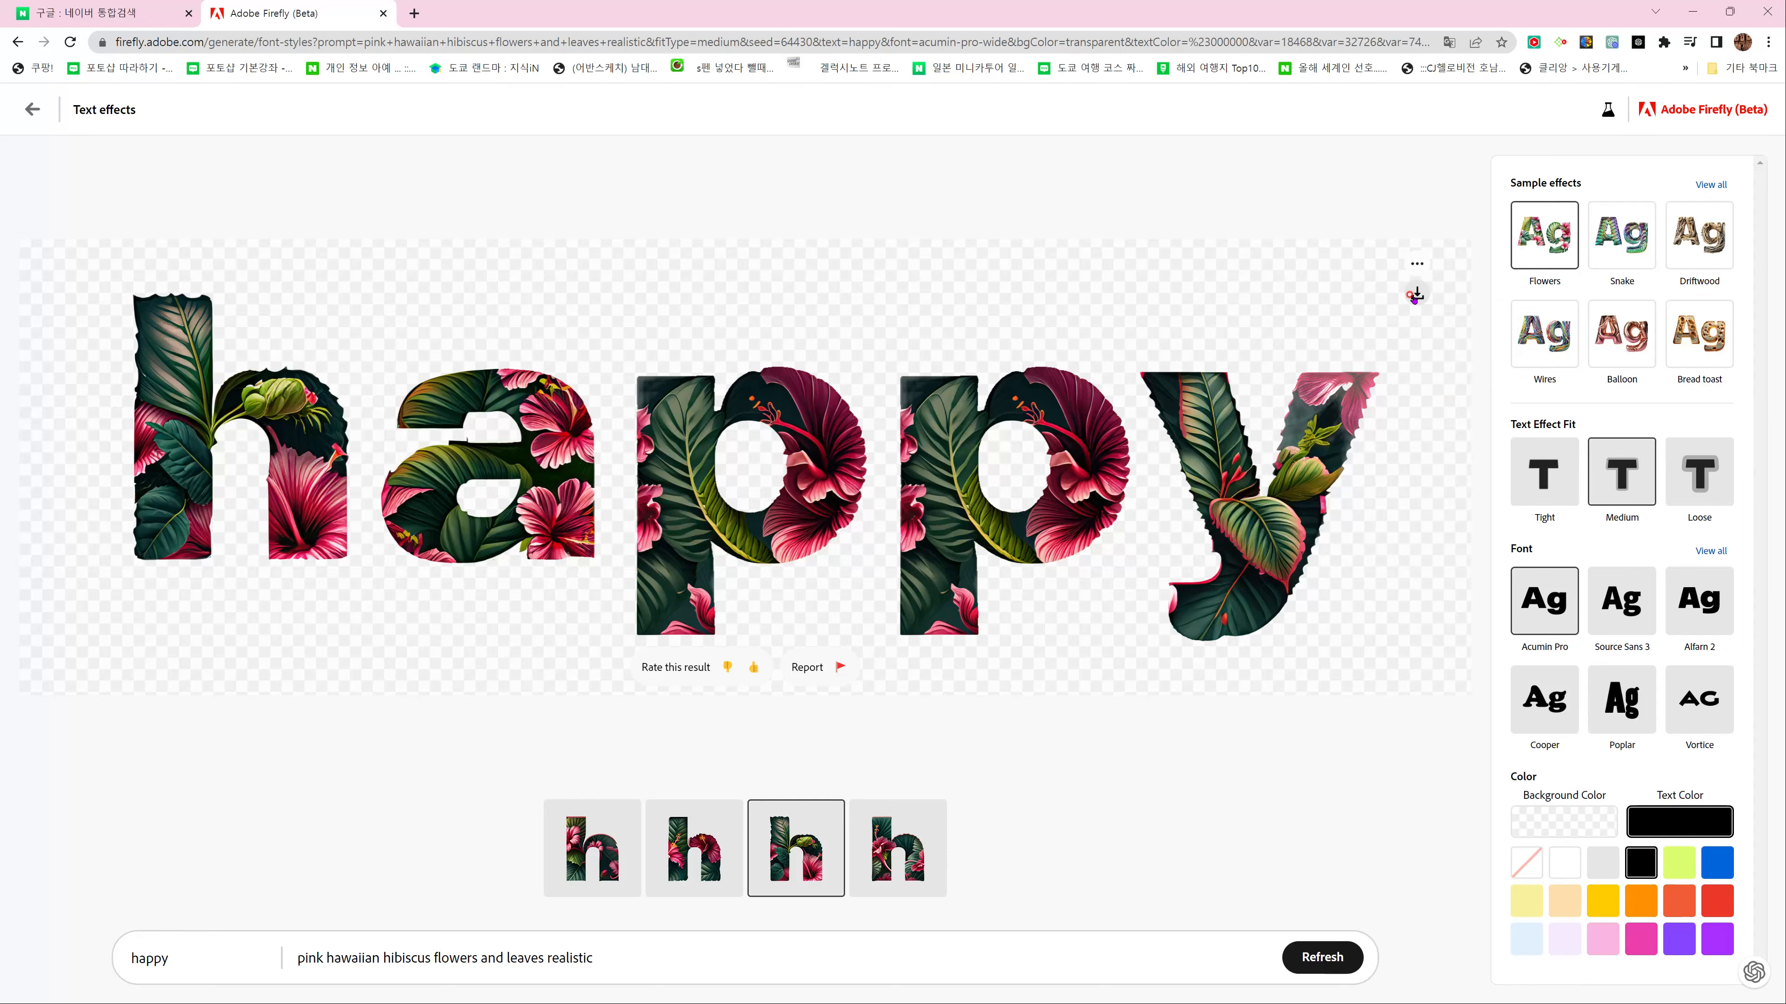
{"action": "left_click", "coordinate": [1415, 295]}
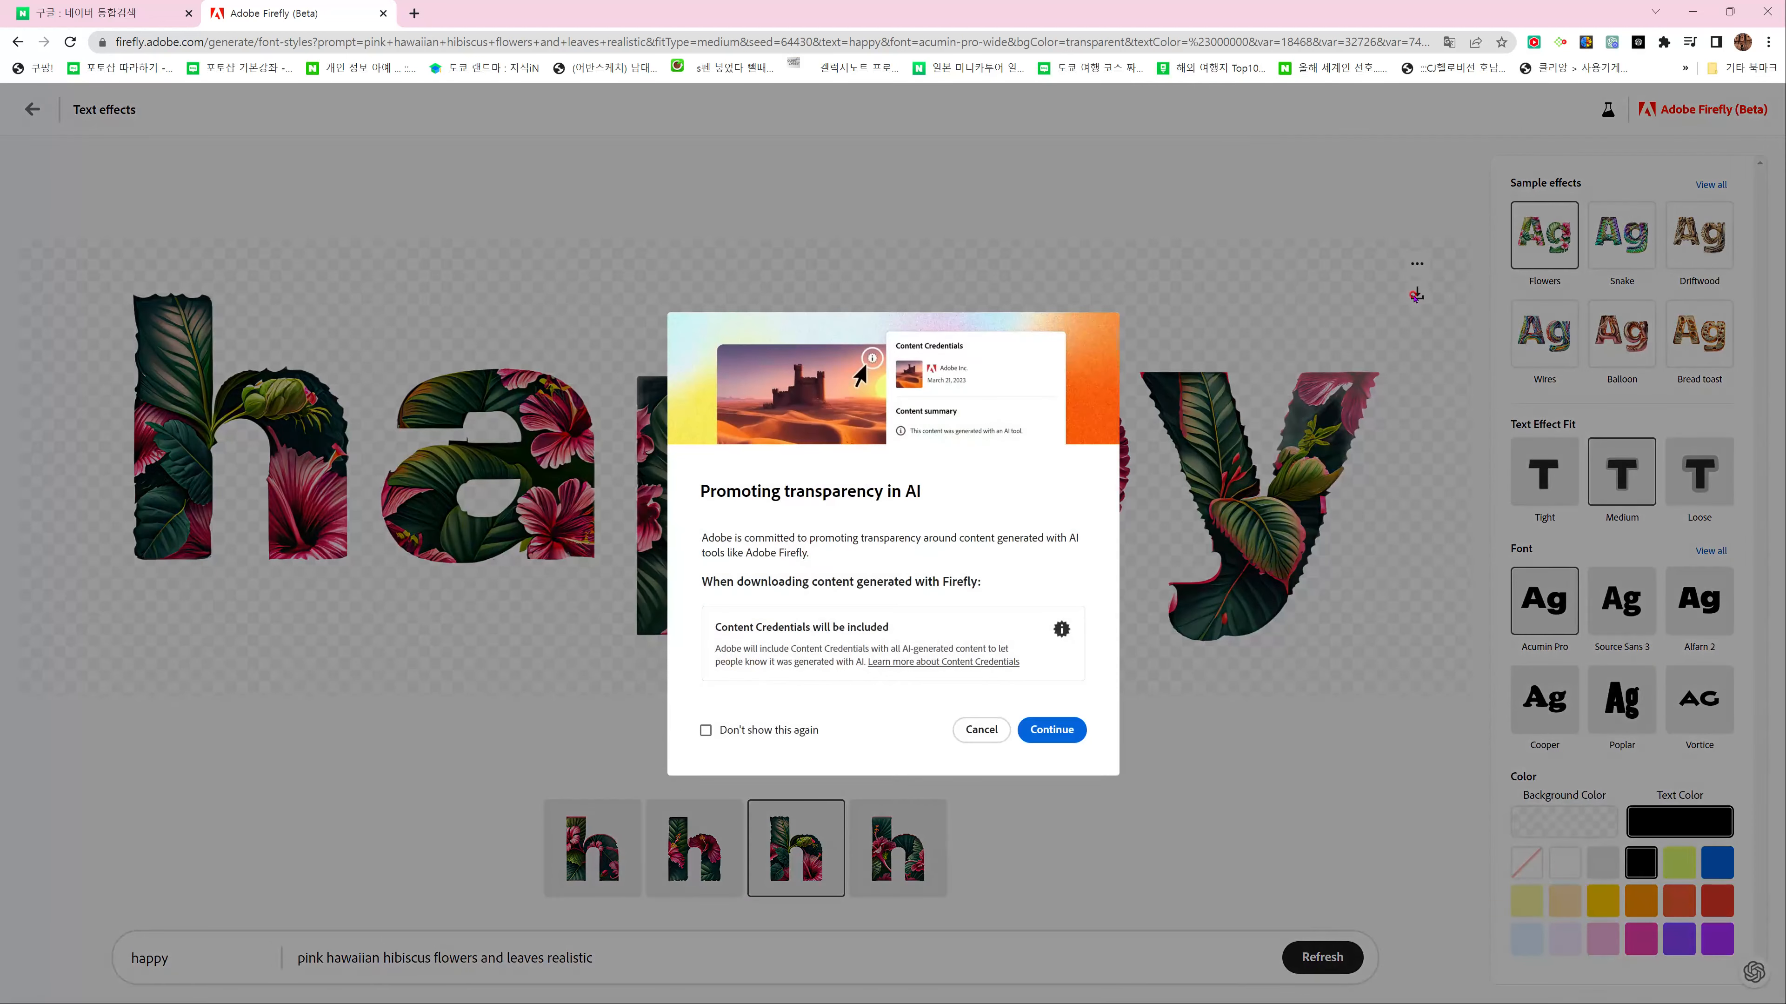
{"action": "left_click", "coordinate": [1047, 731]}
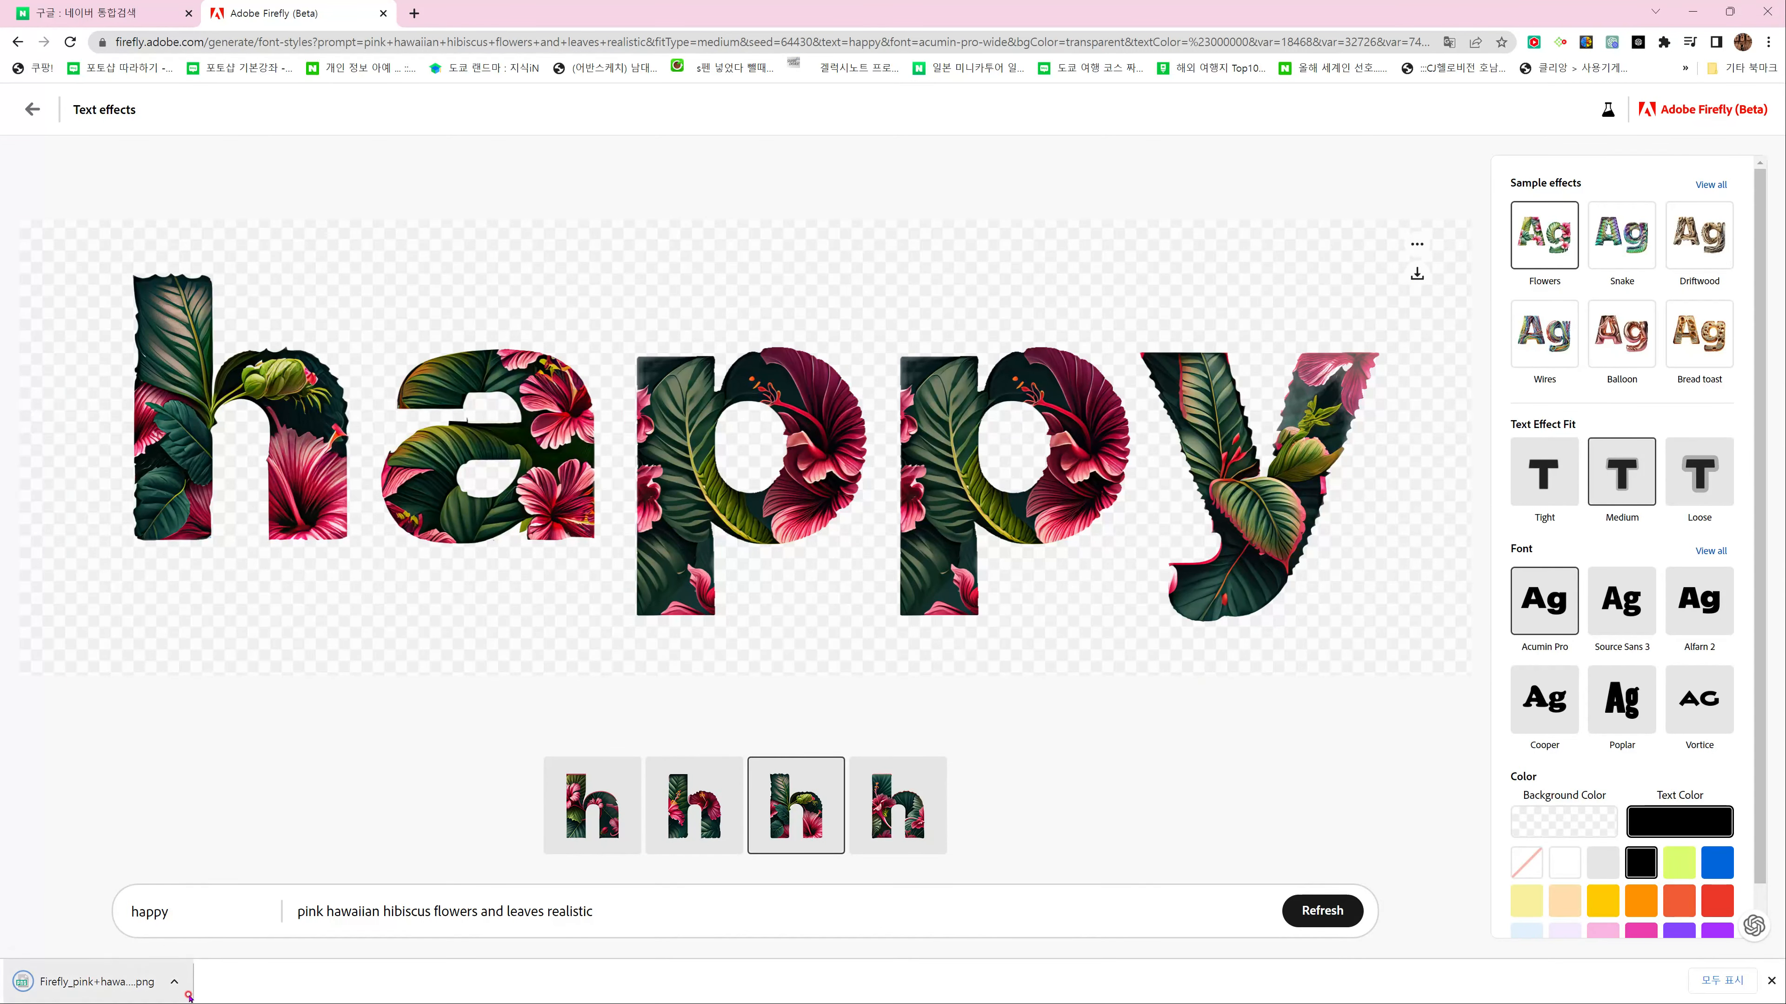
Open the downloaded lettering PNG in the image viewer, examine it, and close the viewer
{"action": "left_click", "coordinate": [173, 982]}
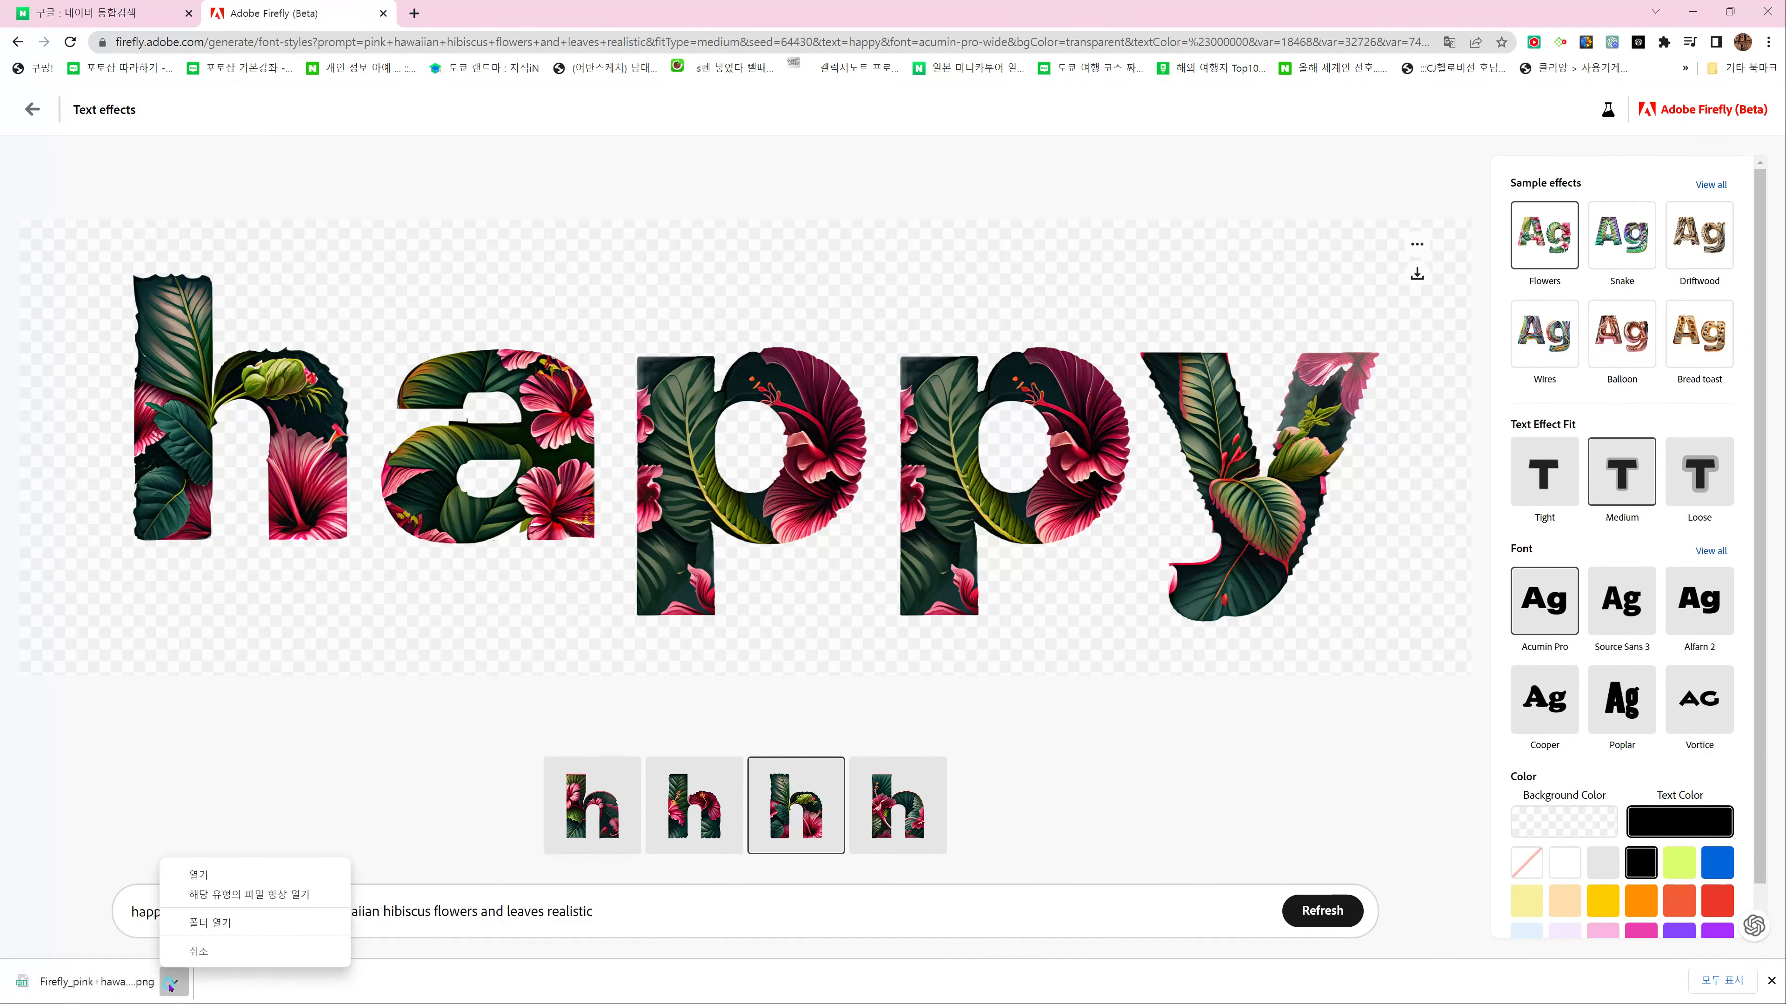
{"action": "left_click", "coordinate": [281, 875]}
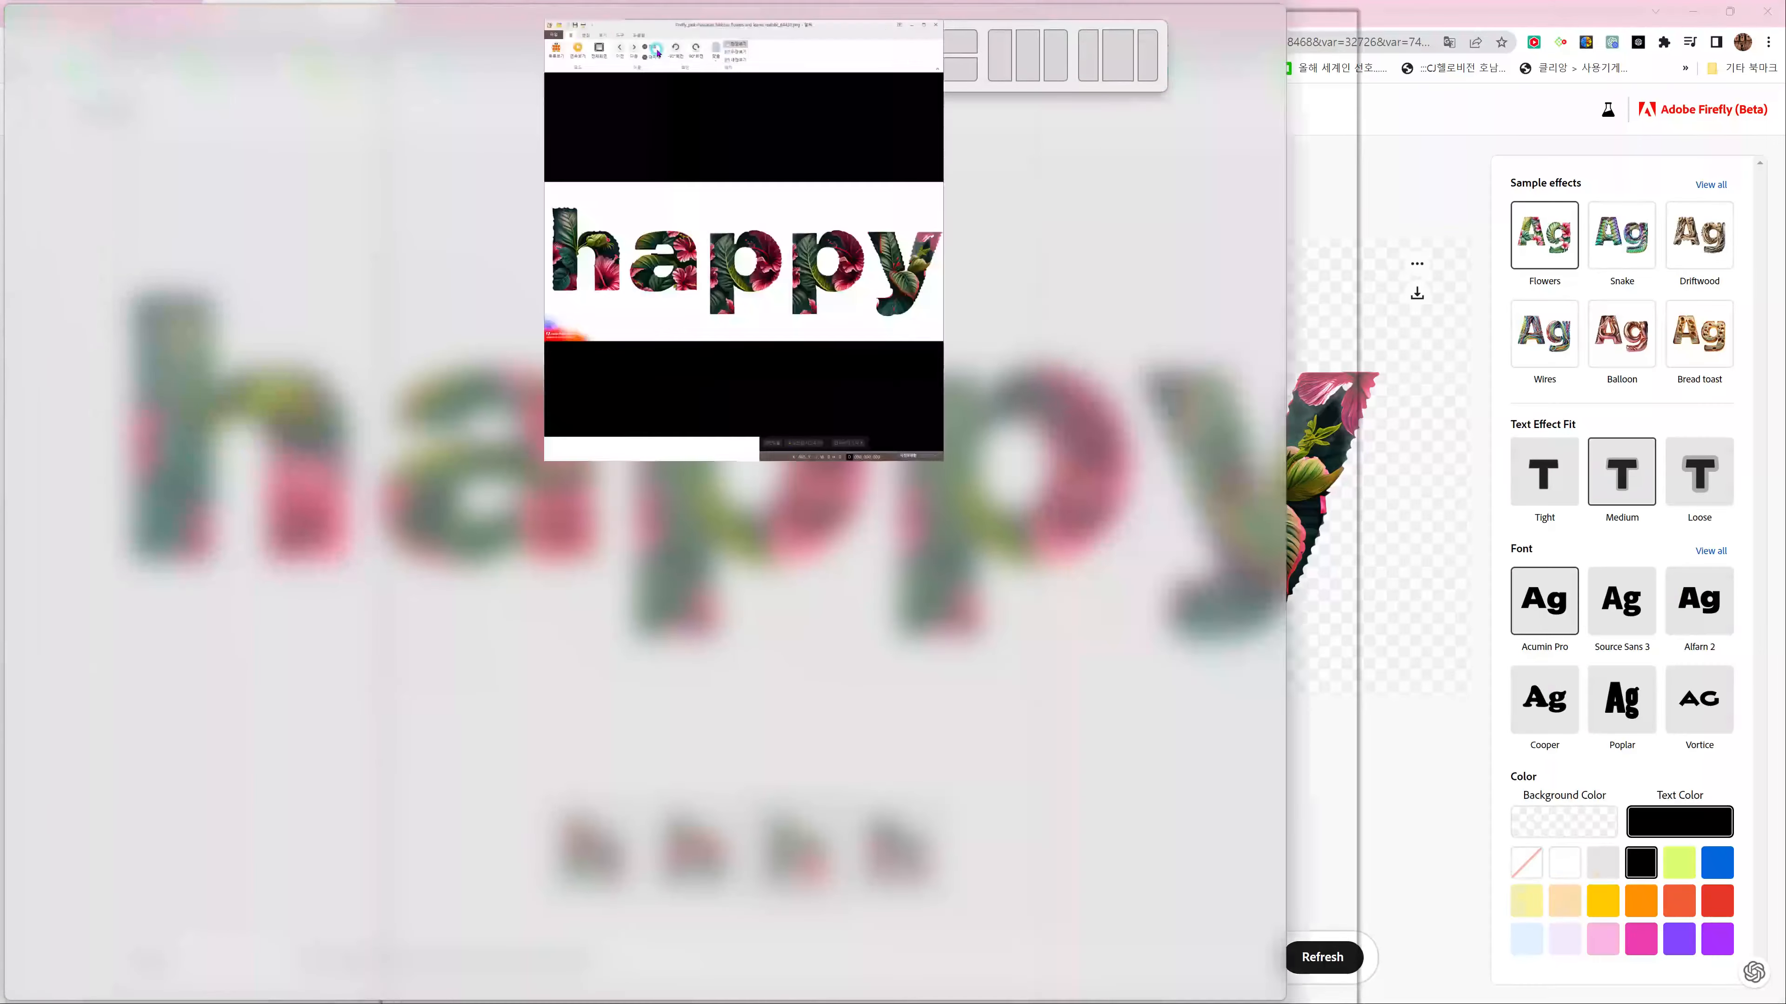
{"action": "mouse_move", "coordinate": [656, 50]}
{"action": "left_mouse_down"}
{"action": "mouse_move", "coordinate": [656, 130]}
{"action": "mouse_move", "coordinate": [674, 80]}
{"action": "left_mouse_up"}
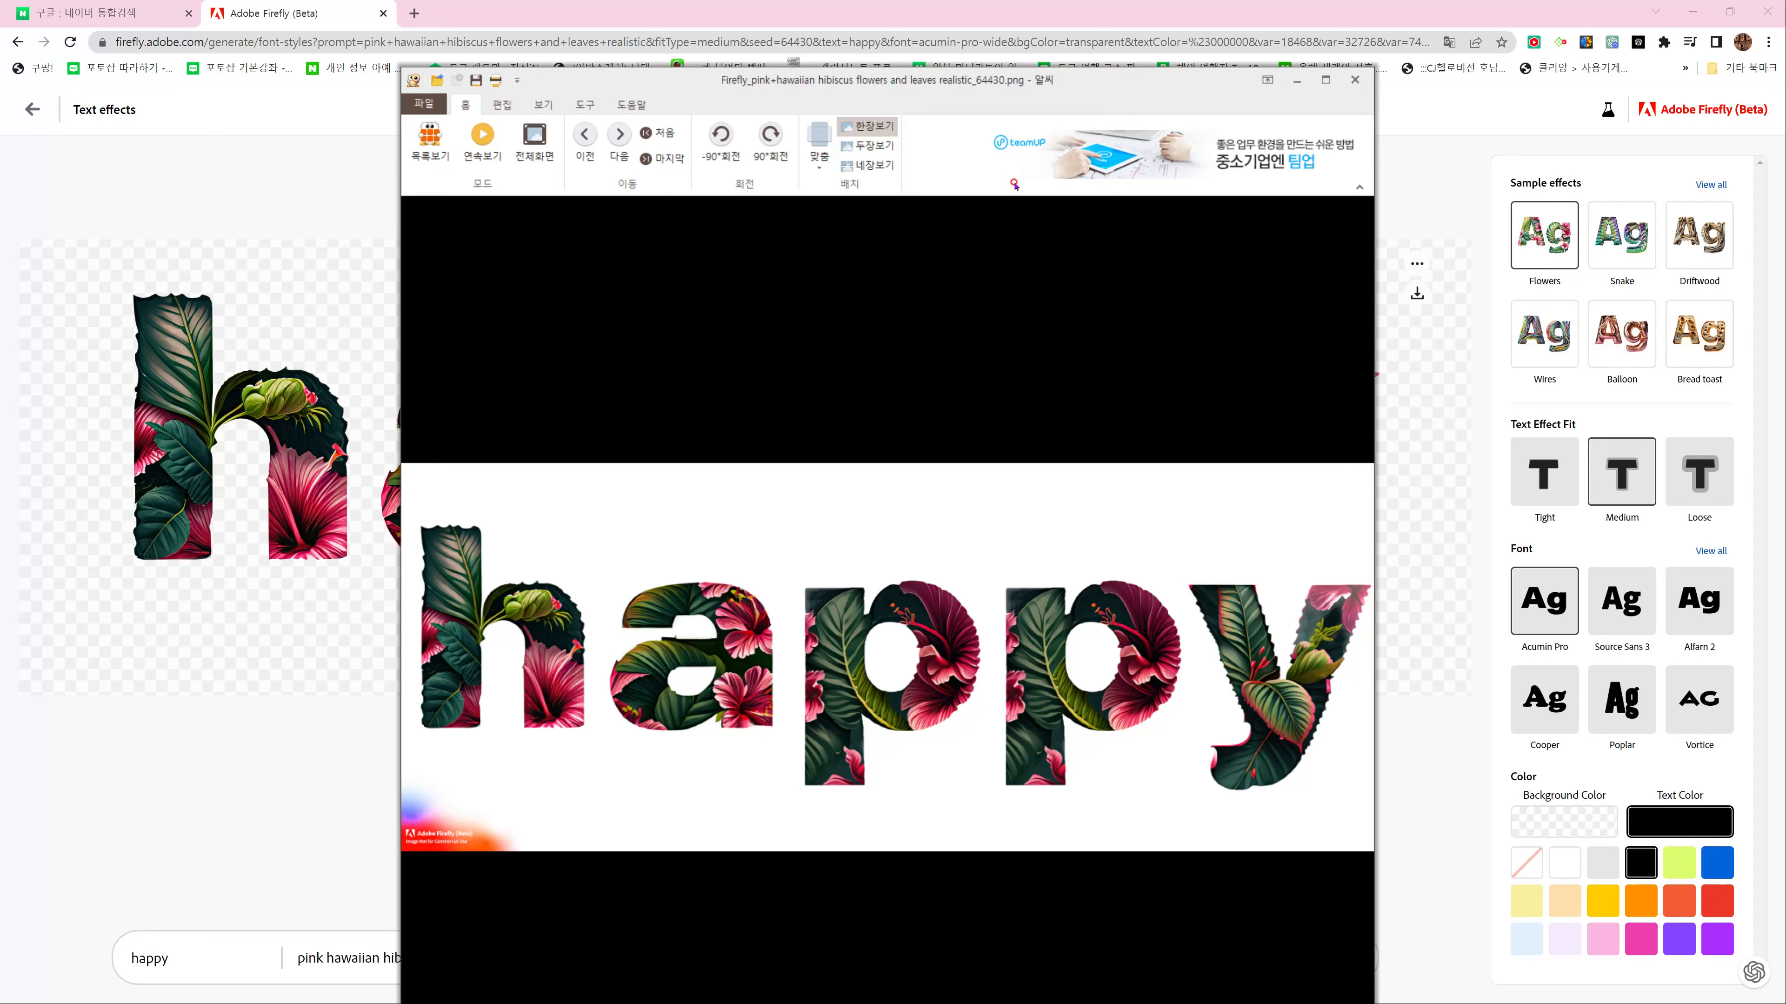
{"action": "left_click", "coordinate": [1356, 82]}
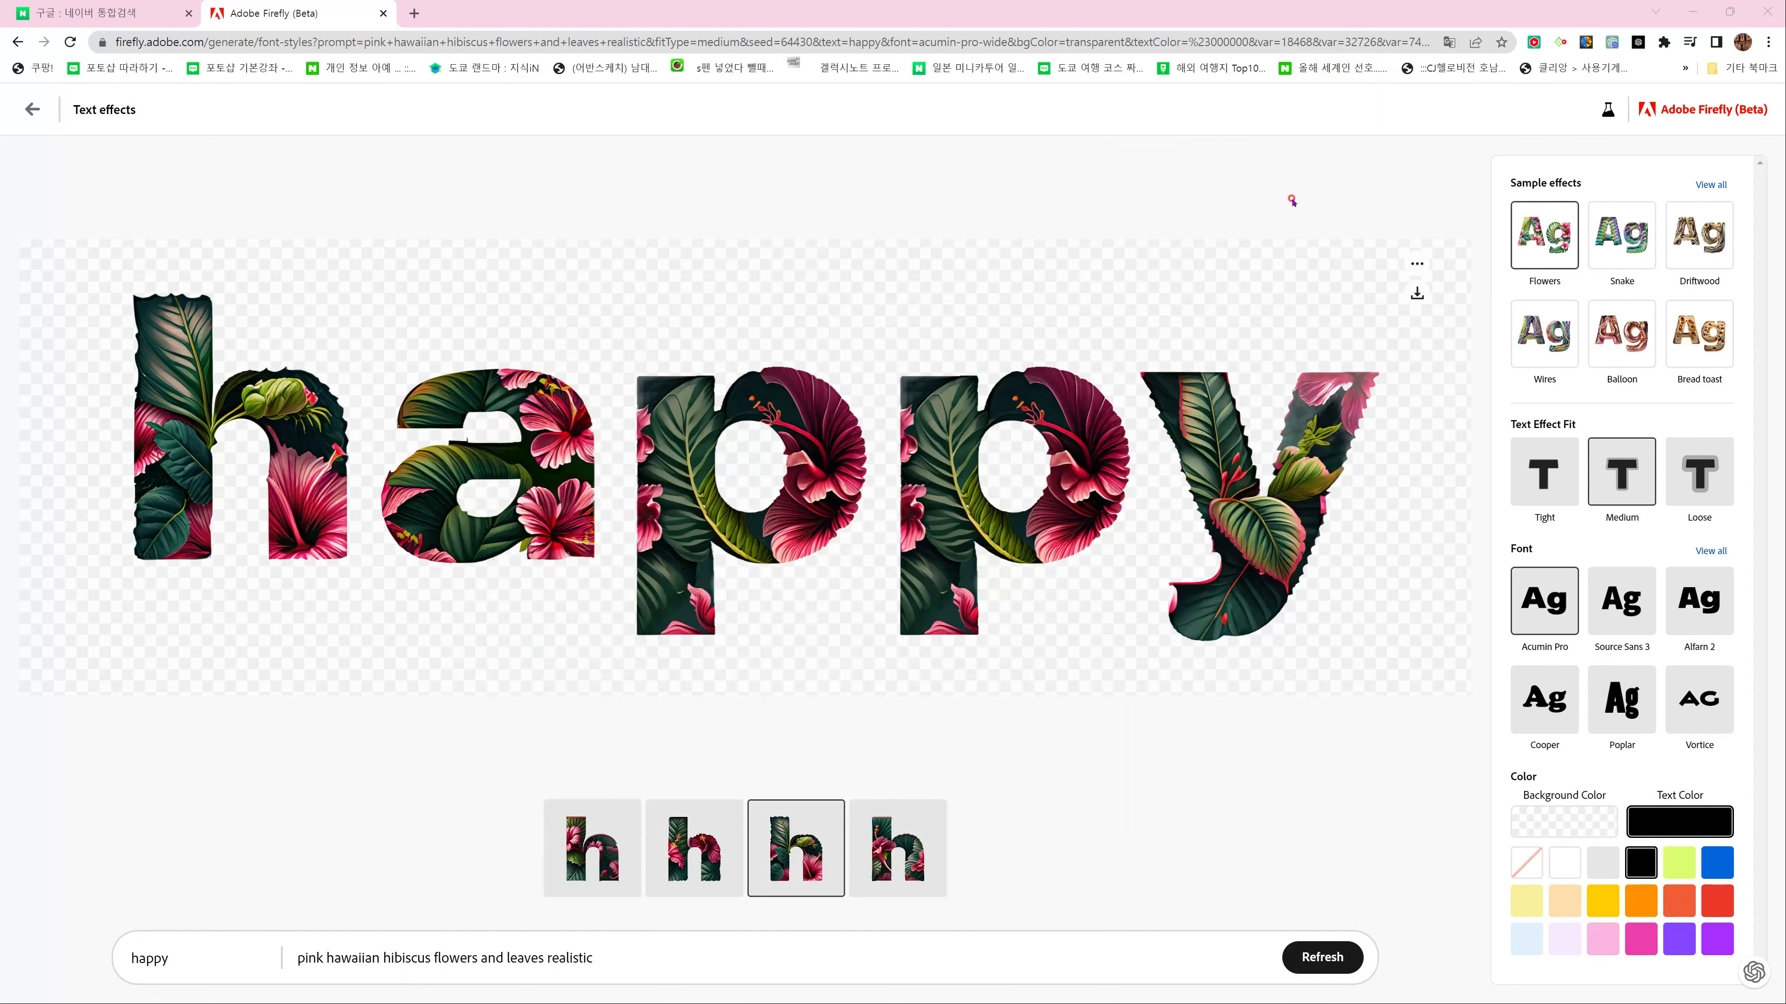